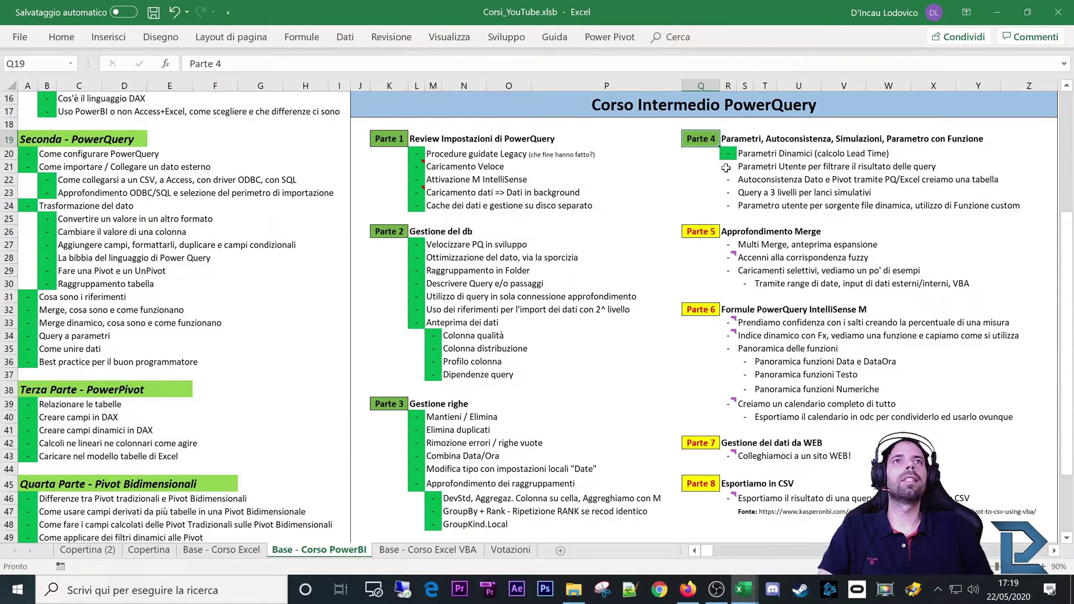
- Highlight the Parte 4 topic on user parameters filtering queries, then show the open Excel workbooks
drag(726, 168, 939, 170)
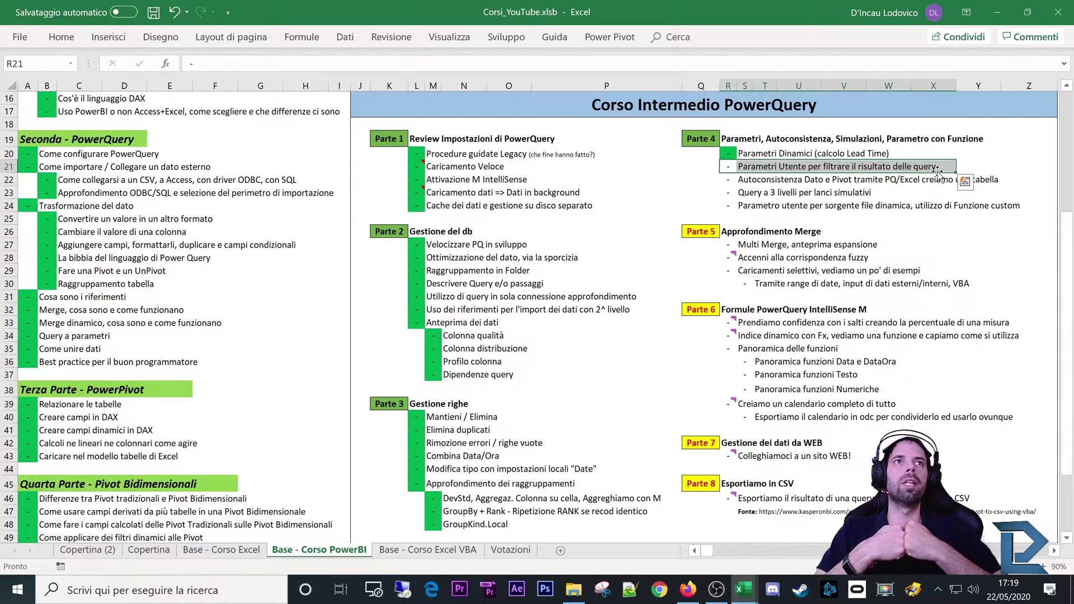
click(703, 144)
click(741, 598)
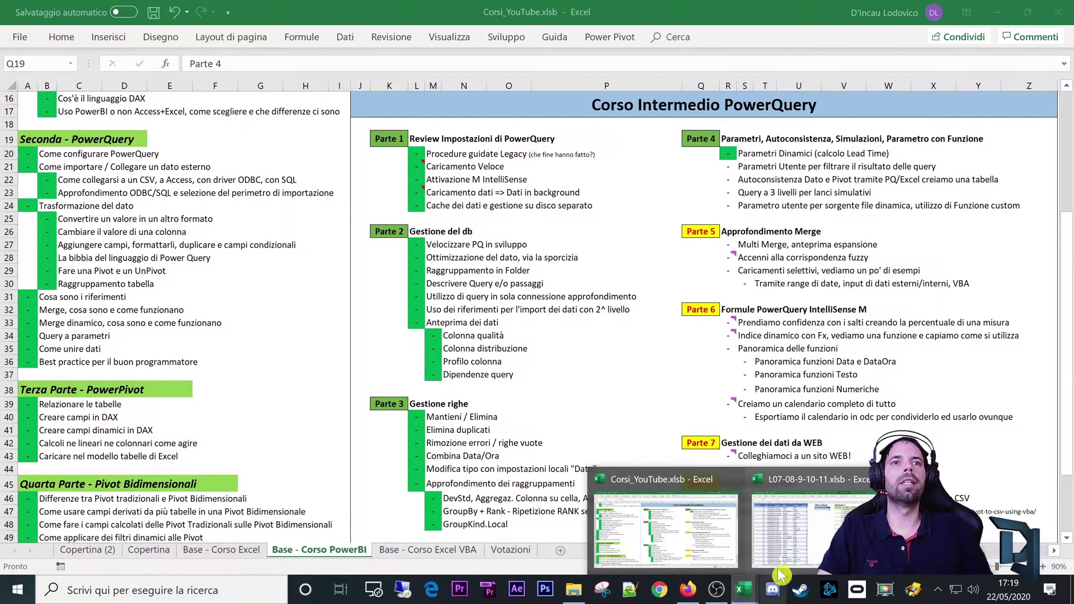
- Switch to the L07-08-9-10-11 workbook and highlight the sales table and its Settimana values
click(806, 527)
click(537, 263)
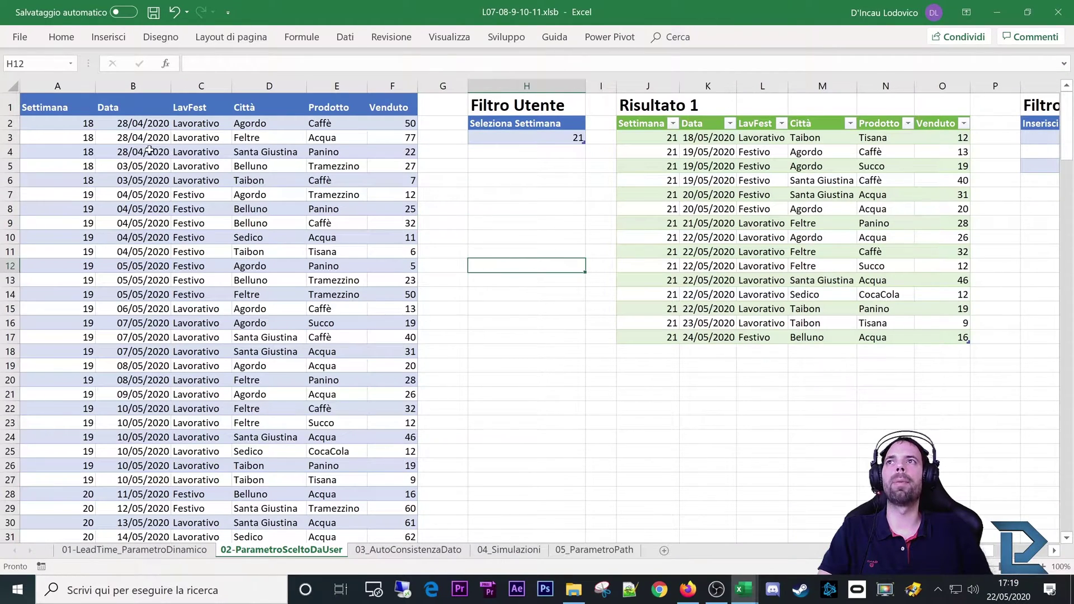
drag(57, 108, 365, 405)
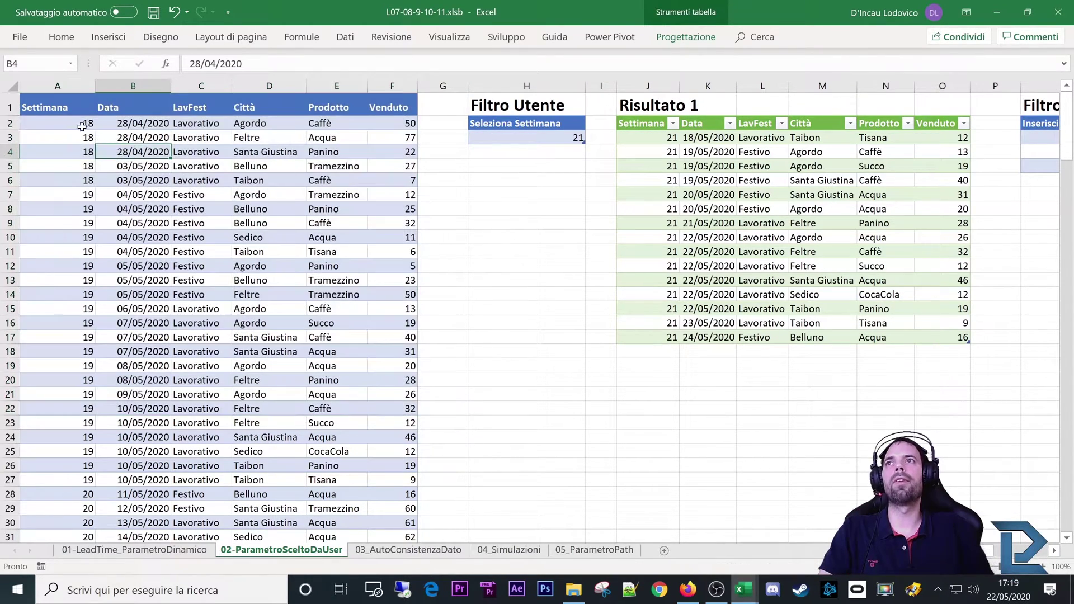
mouse_move(59, 108)
mouse_down()
mouse_move(156, 145)
mouse_move(371, 509)
mouse_up()
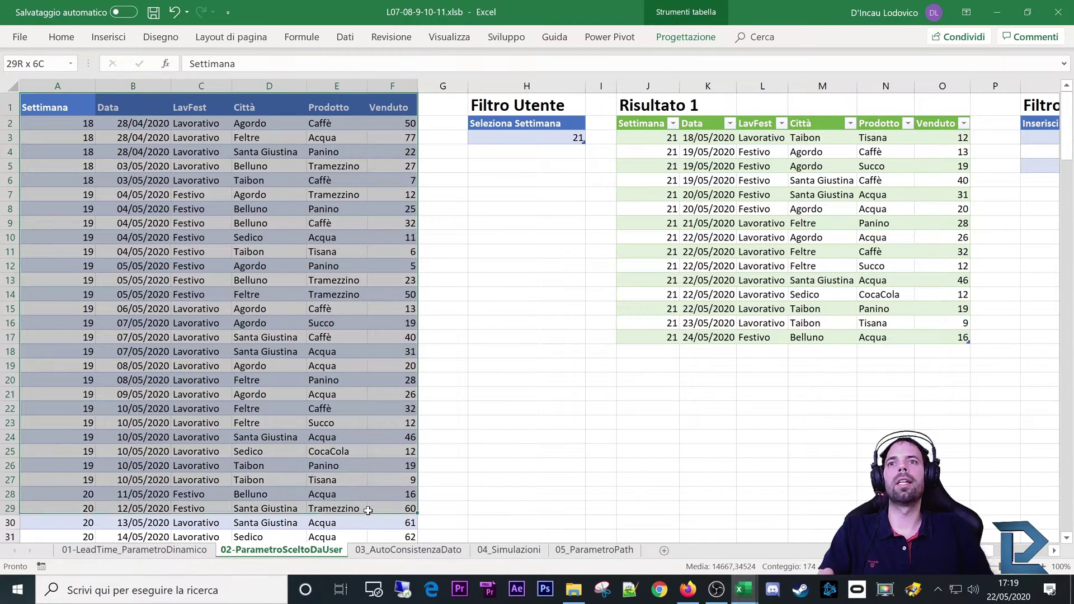
drag(51, 112, 47, 482)
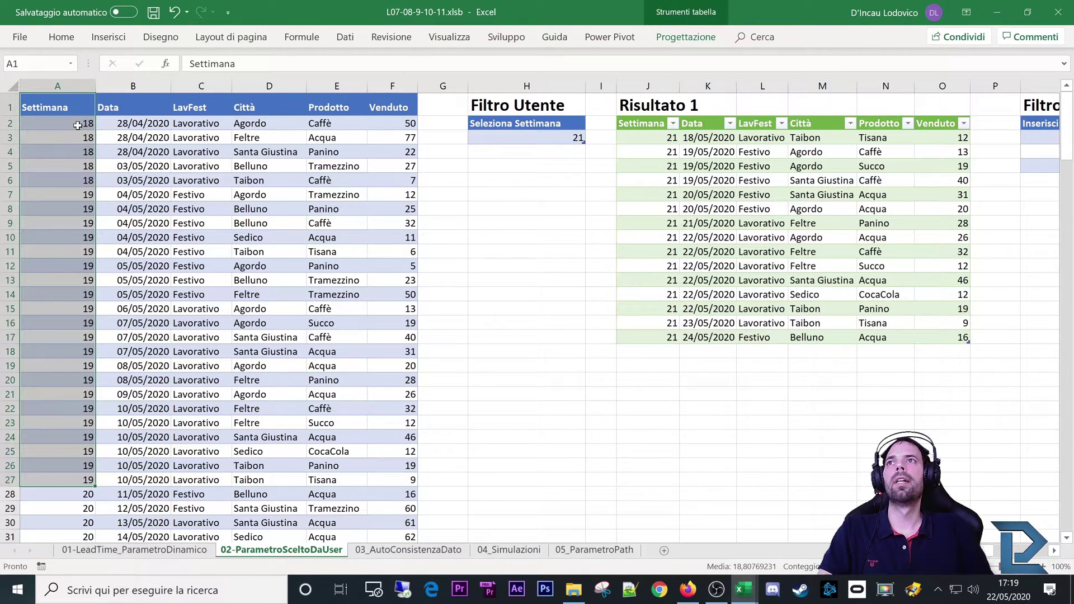
drag(77, 126, 69, 409)
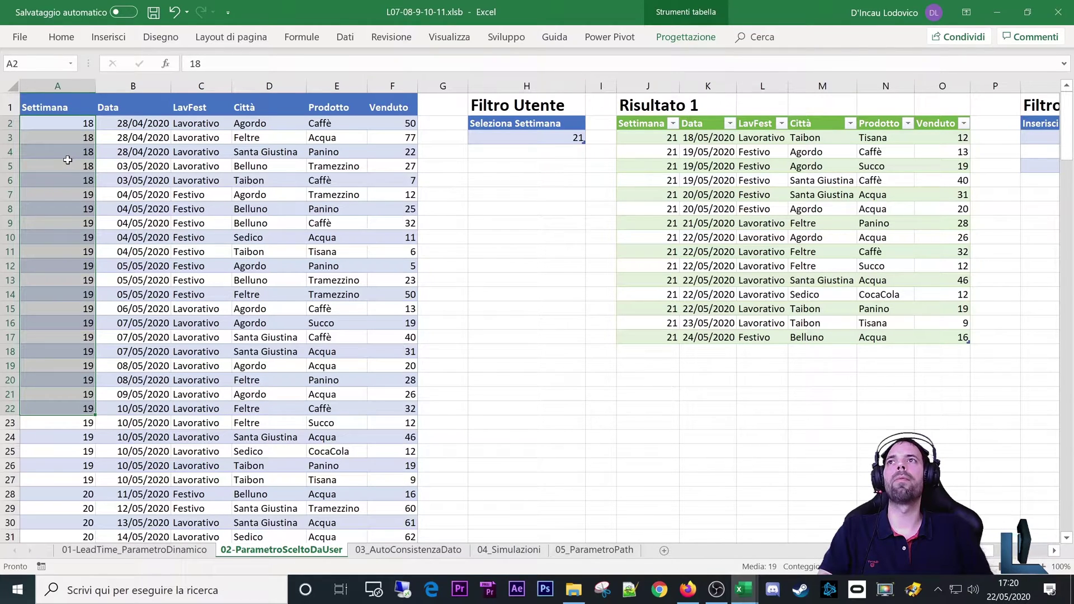
- Point out the Seleziona Settimana value 21 and the matching week-21 rows in Risultato 1
click(67, 160)
click(535, 141)
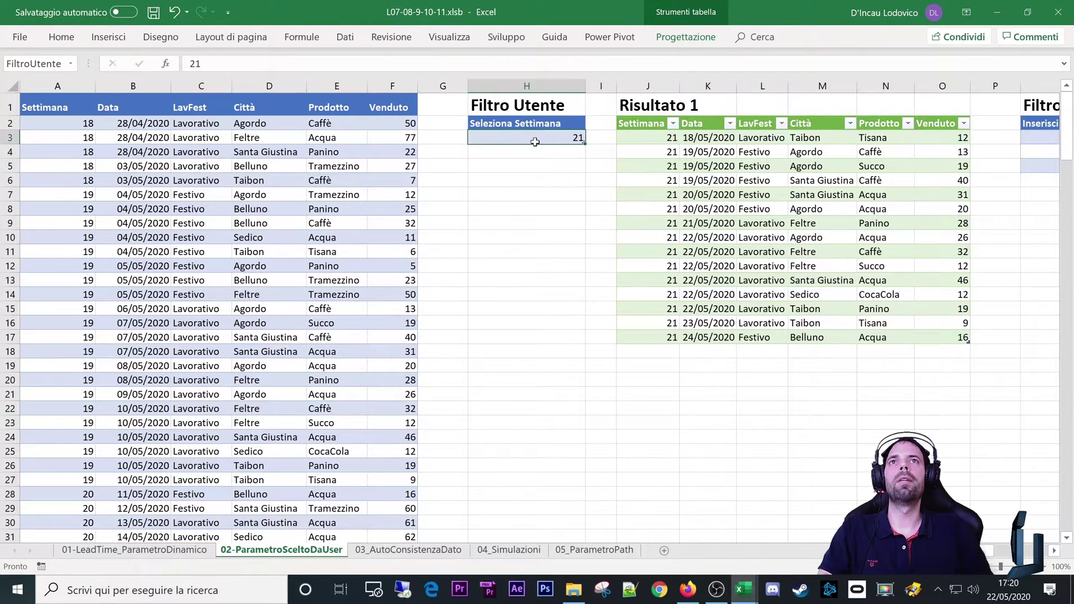
drag(544, 123, 559, 137)
click(583, 136)
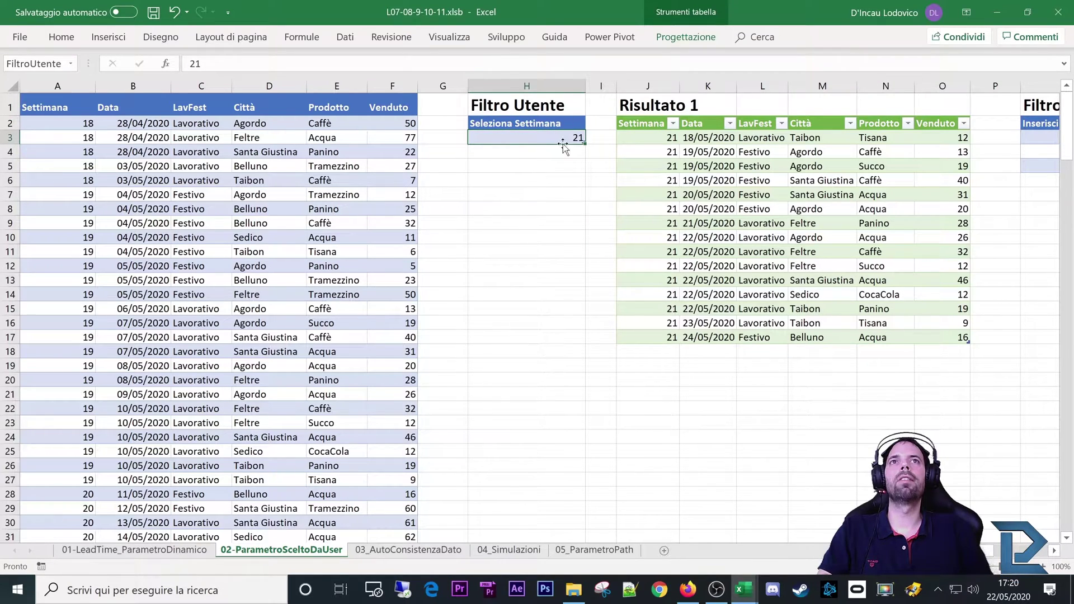
drag(648, 125, 951, 338)
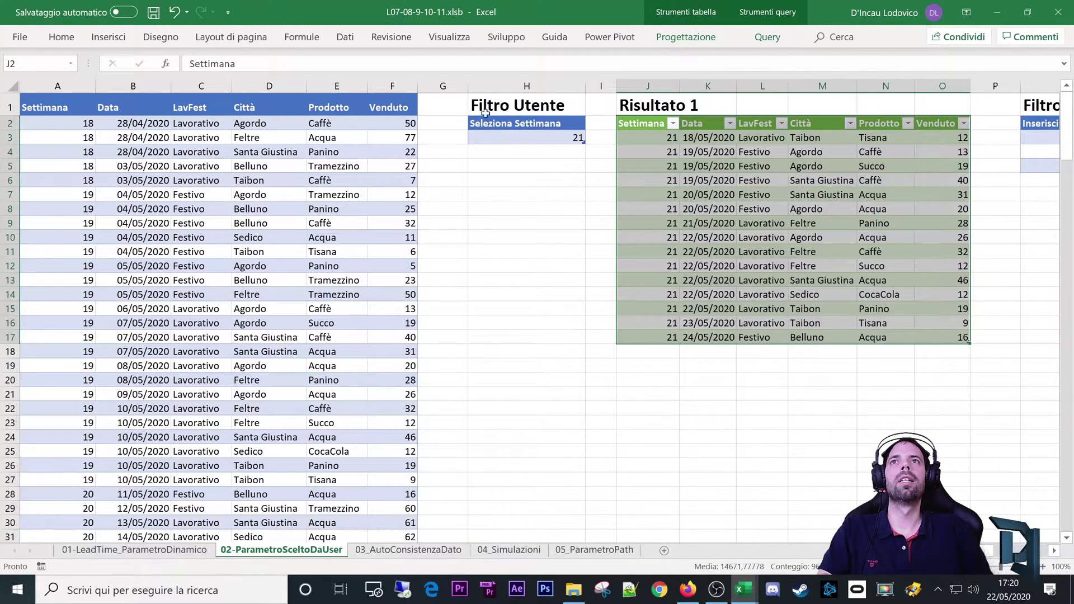
click(566, 135)
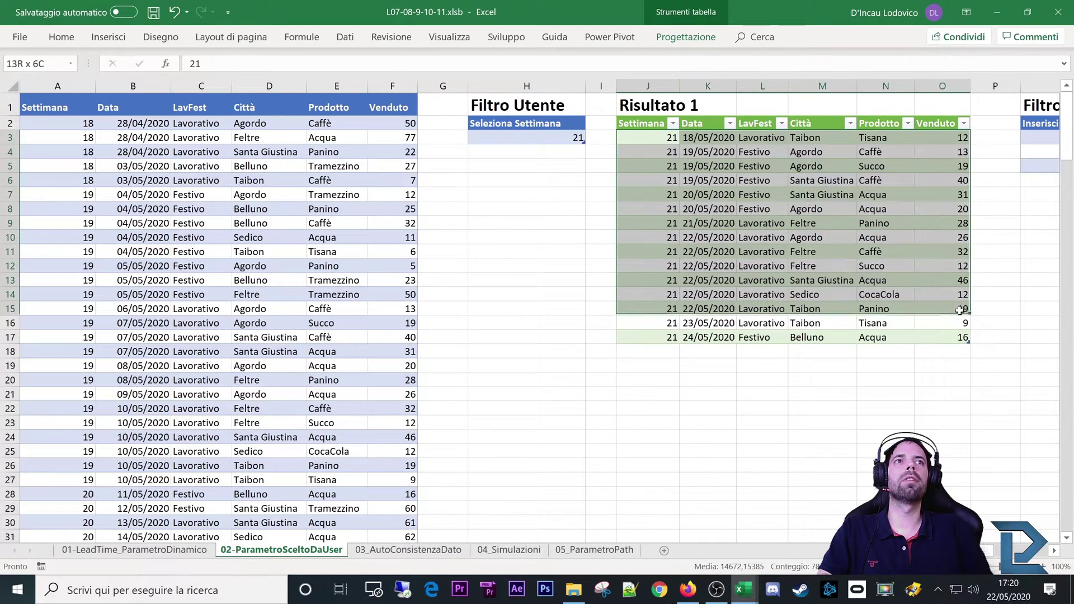
drag(651, 133, 961, 336)
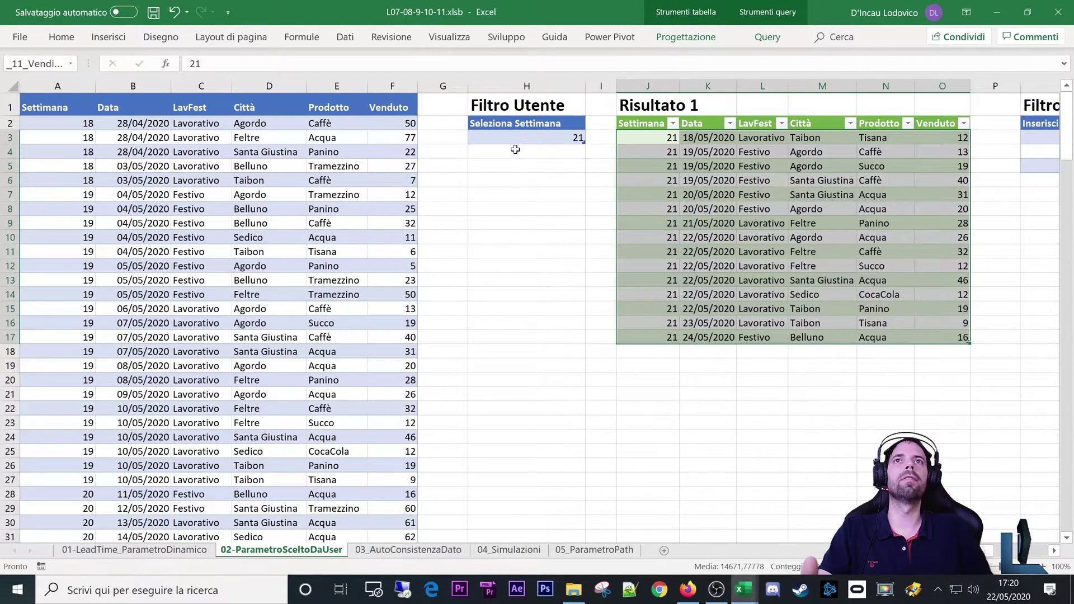
- Enter week 20 in the filter cell and refresh Risultato 1 to show week-20 rows
click(511, 136)
text(20)
key(Return)
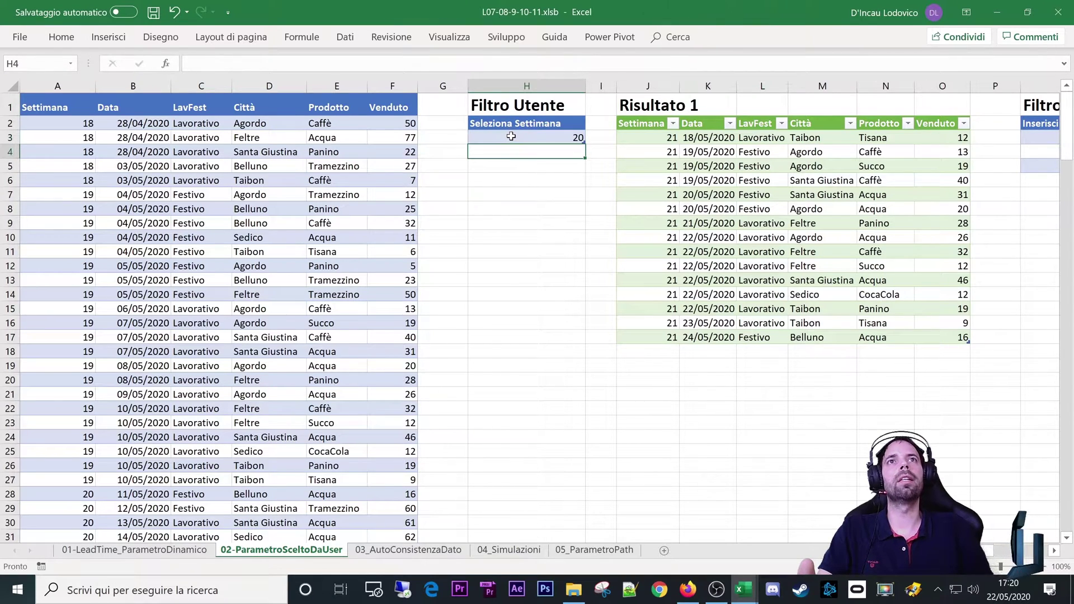
right_click(704, 166)
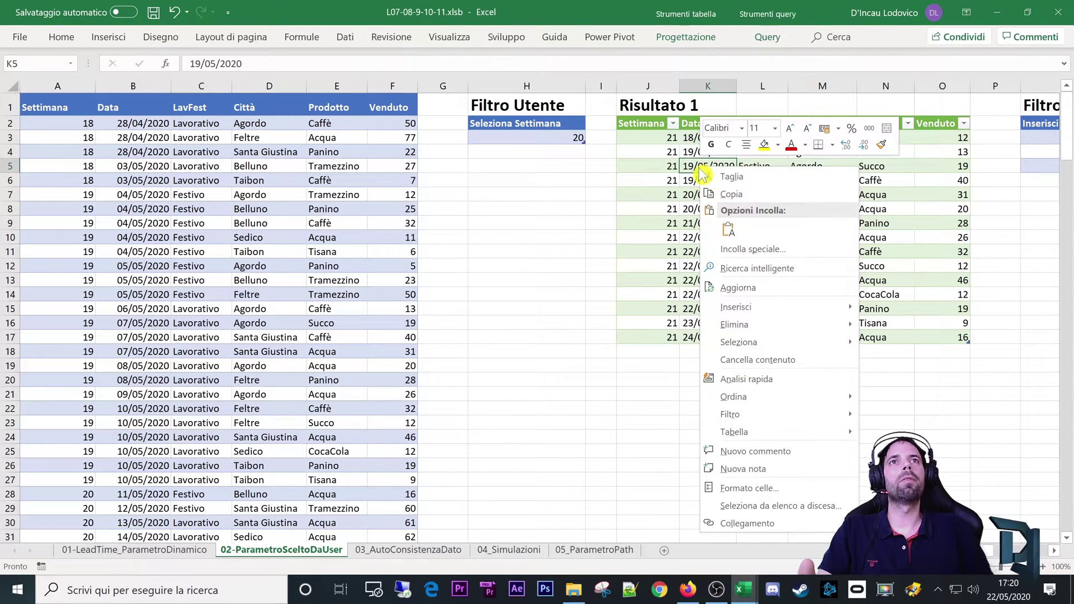
click(736, 288)
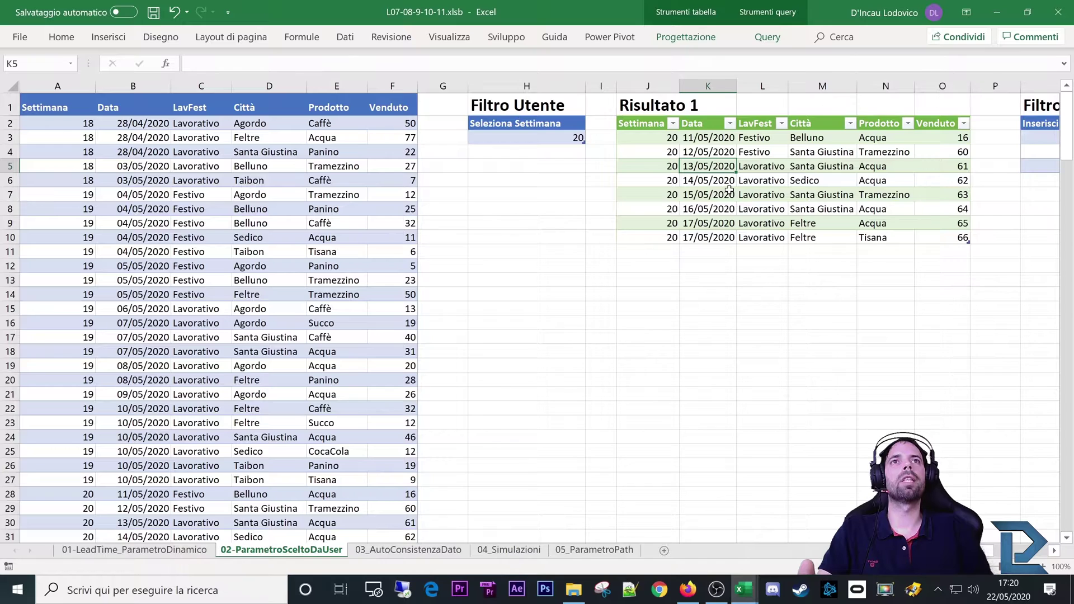
- Change the filter to week 19 and refresh Risultato 1 so it lists week-19 rows
click(558, 141)
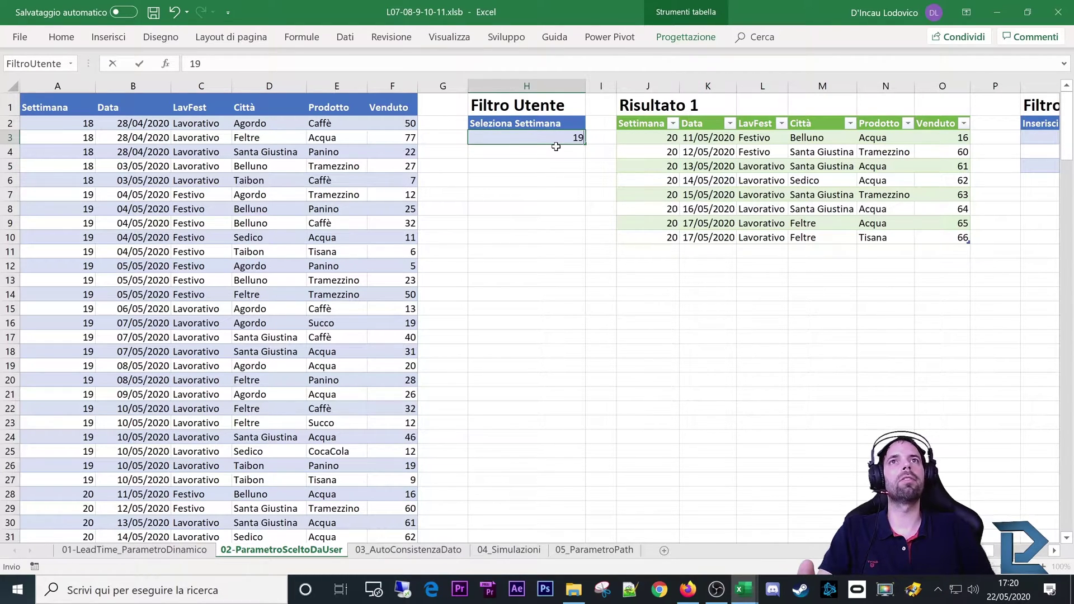
text(19)
click(770, 146)
right_click(769, 146)
click(784, 269)
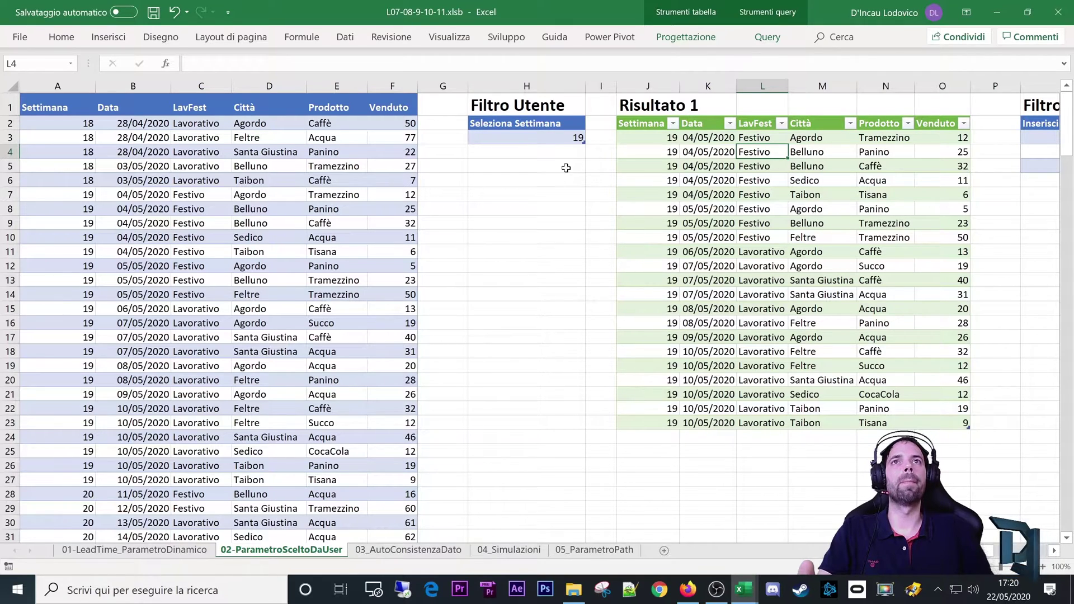
click(549, 135)
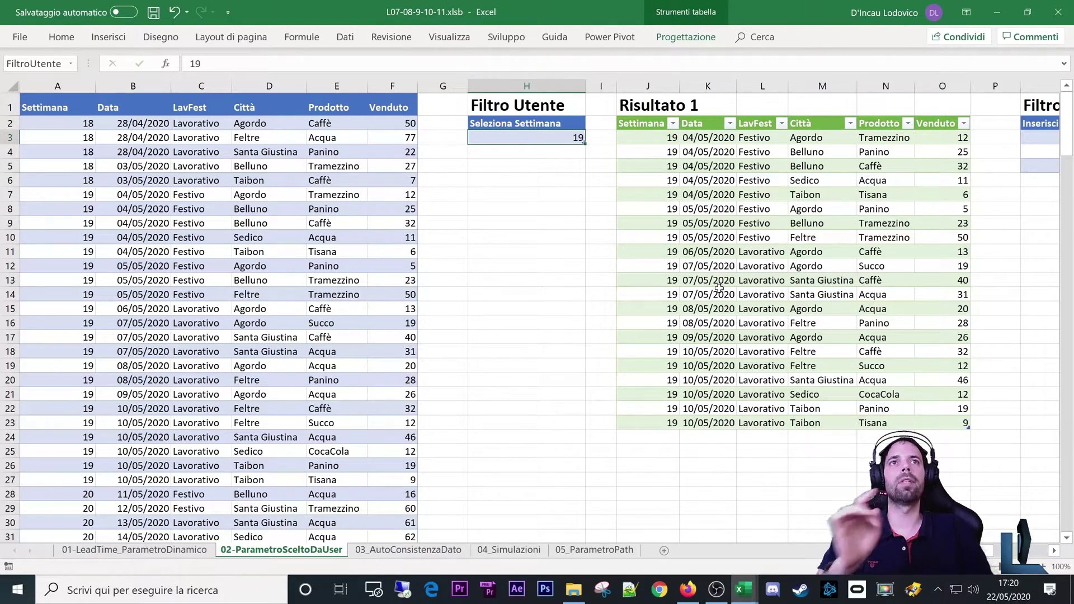
scroll(677, 166, right, 1)
- Enter 20 into the Inserisci Elenco Wk list, between weeks 19 and 21
scroll(677, 166, right, 4)
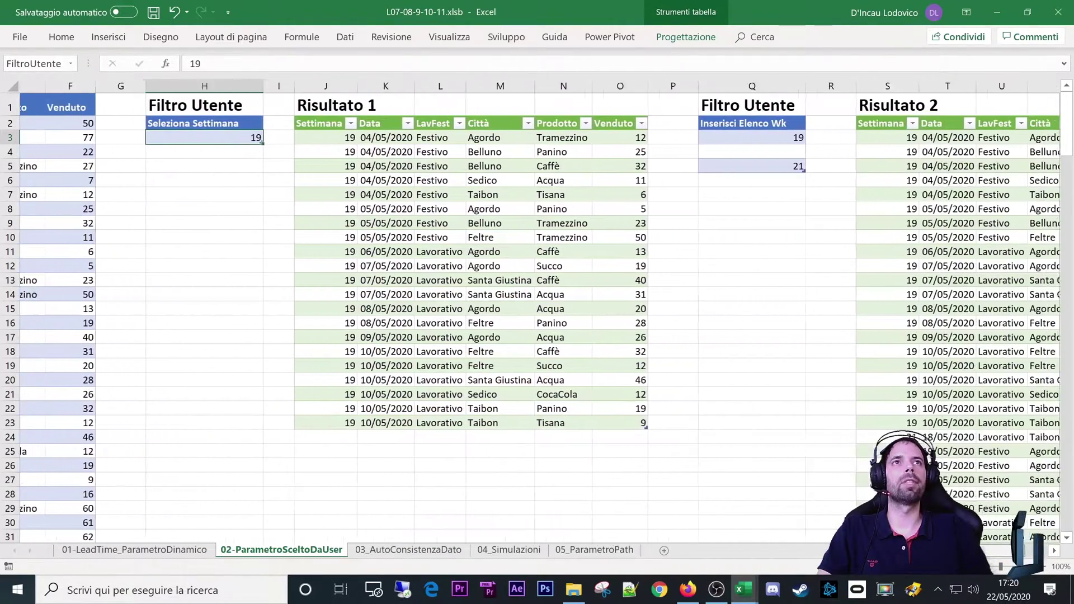
scroll(677, 166, right, 2)
click(667, 152)
text(20)
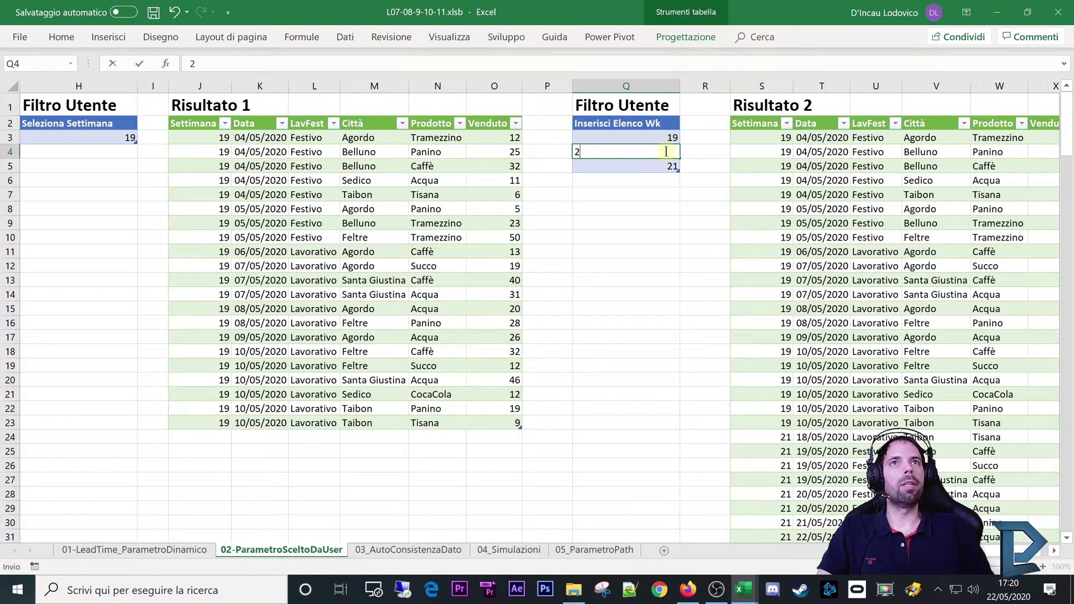
key(Return)
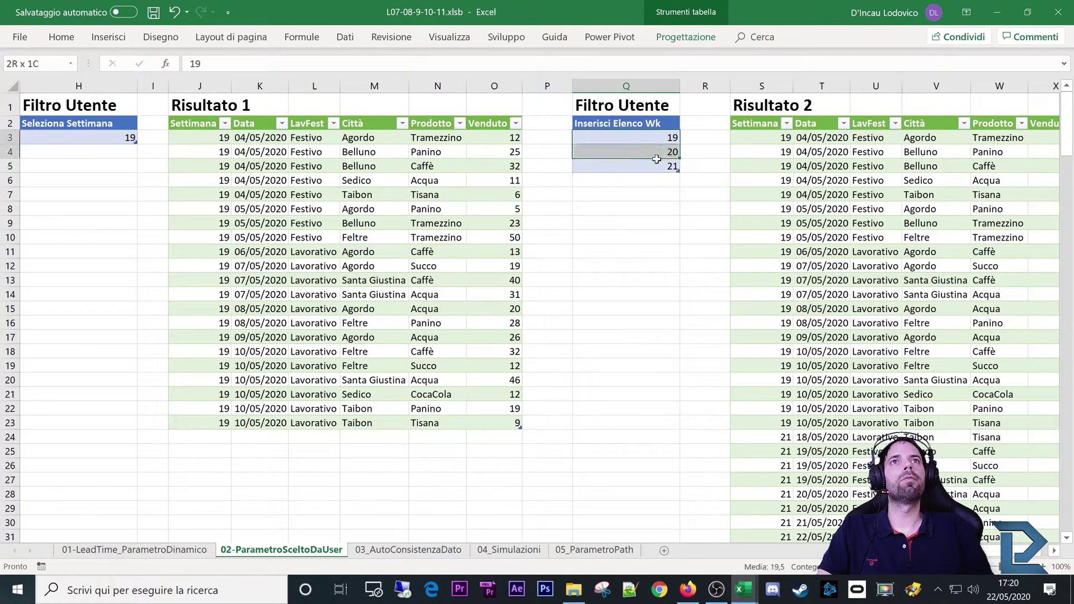
drag(658, 133, 654, 166)
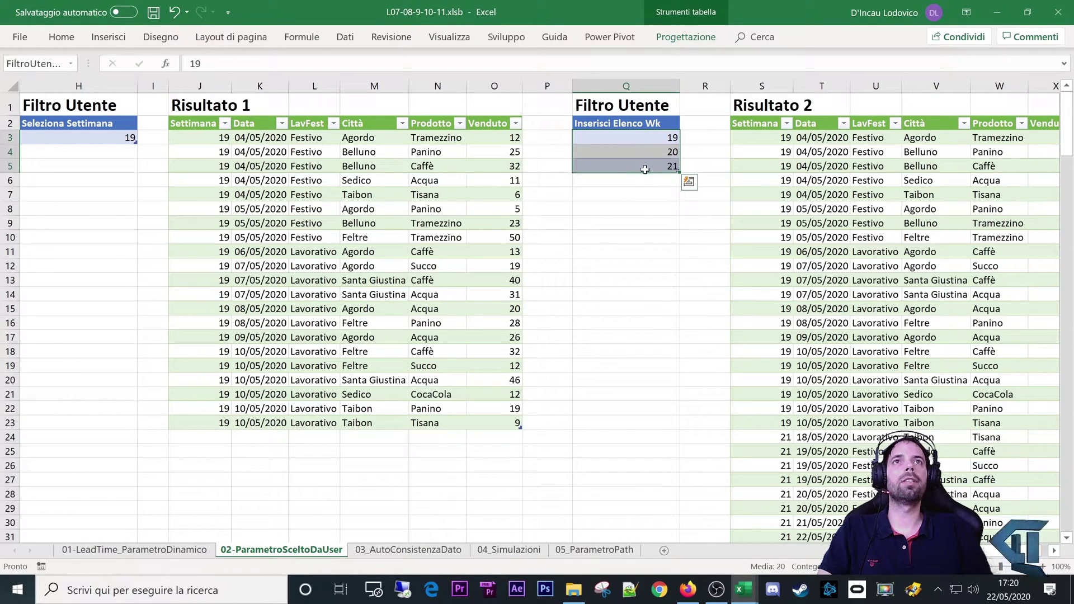
right_click(822, 182)
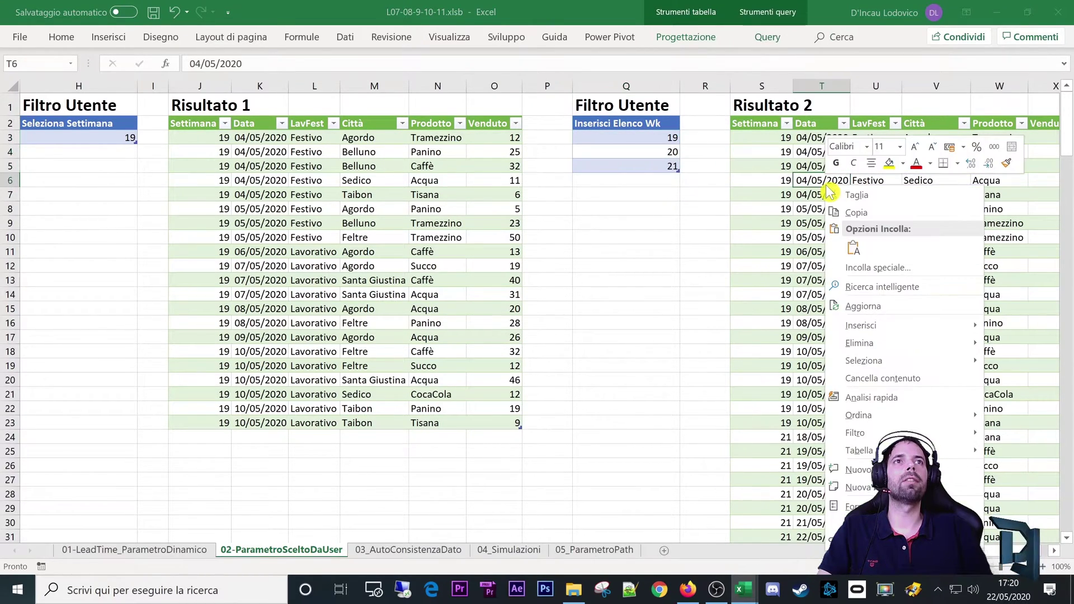
key(Escape)
click(771, 168)
scroll(772, 251, down, 4)
scroll(778, 288, up, 4)
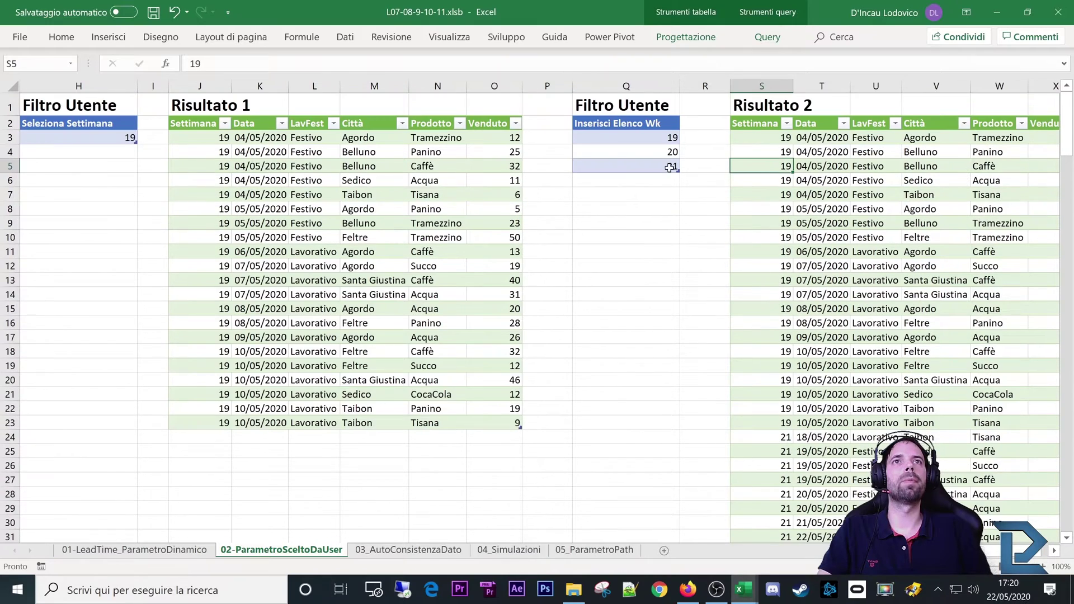
- Re-enter 20 in the list's second slot and refresh Risultato 2 to include week-20 rows
click(656, 155)
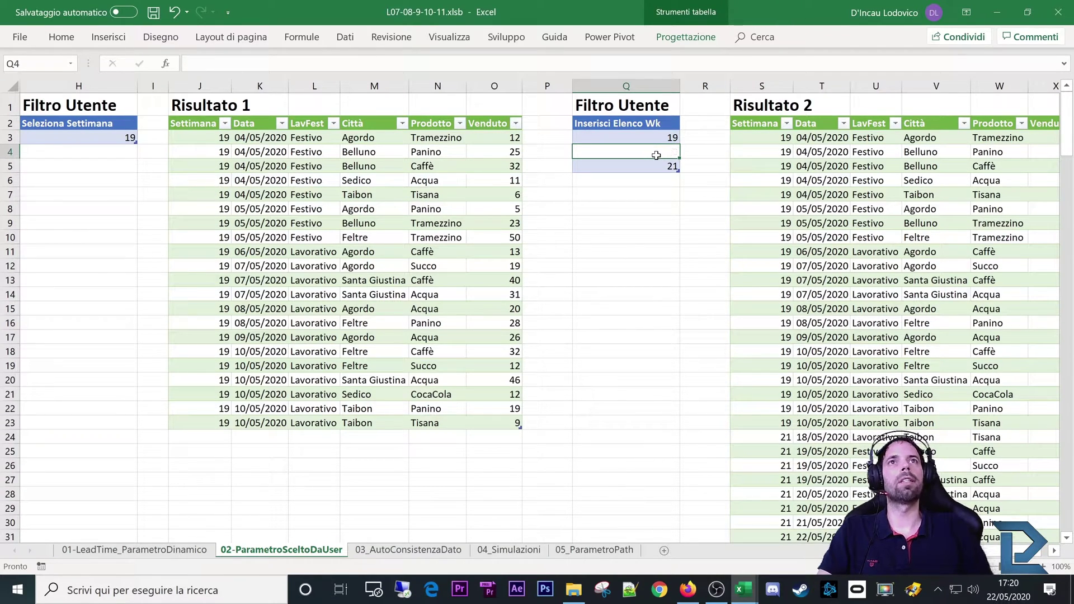
click(643, 252)
click(667, 147)
text(20)
key(Return)
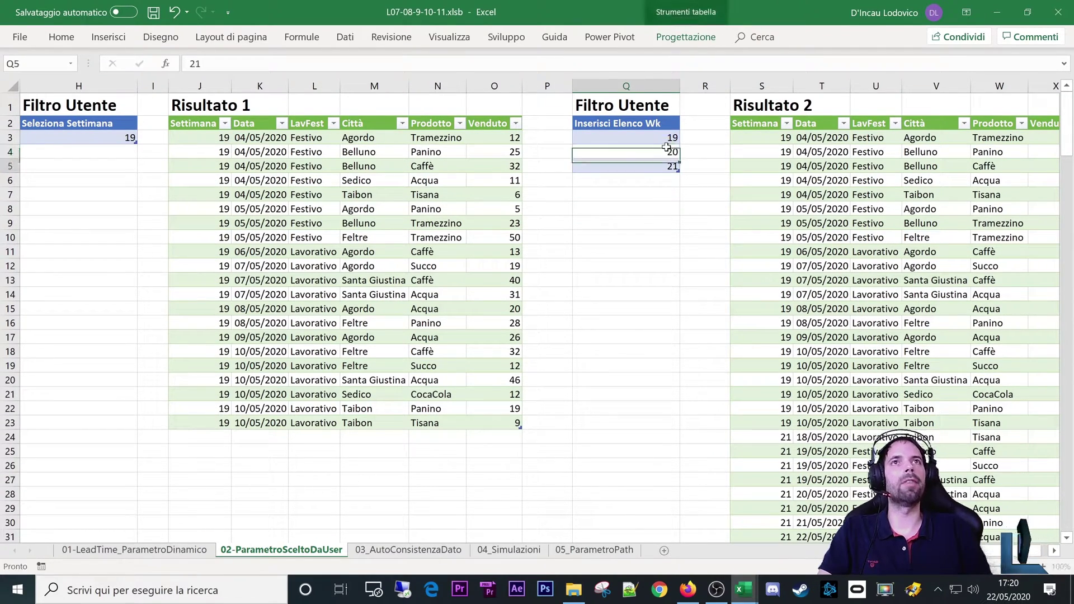
right_click(787, 195)
click(832, 320)
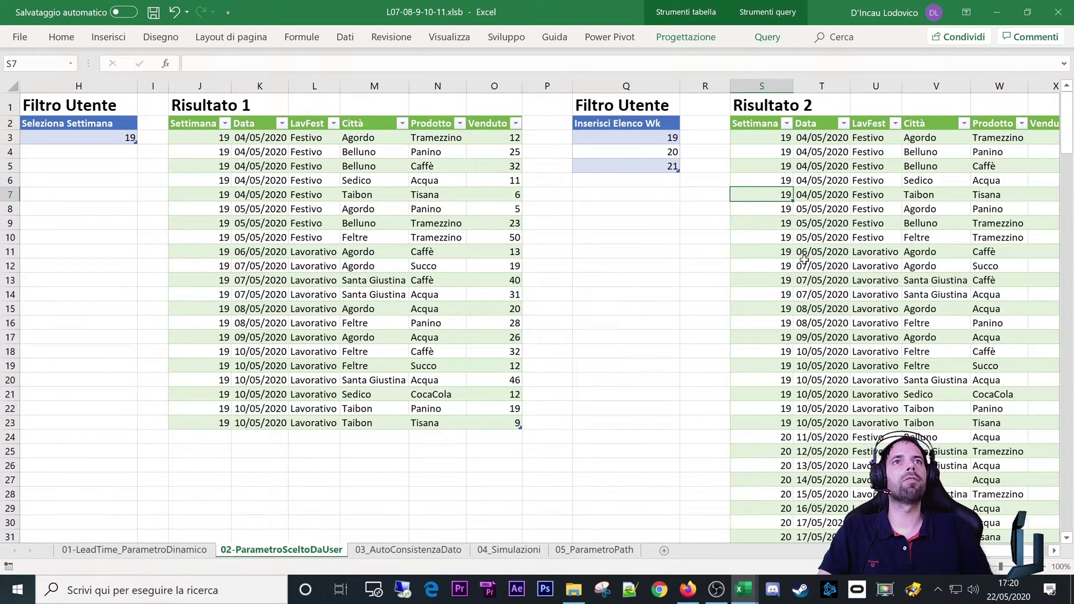
key(Down)
key(Down)
scroll(804, 258, down, 3)
key(Down)
key(Down)
key(Down)
scroll(682, 200, up, 3)
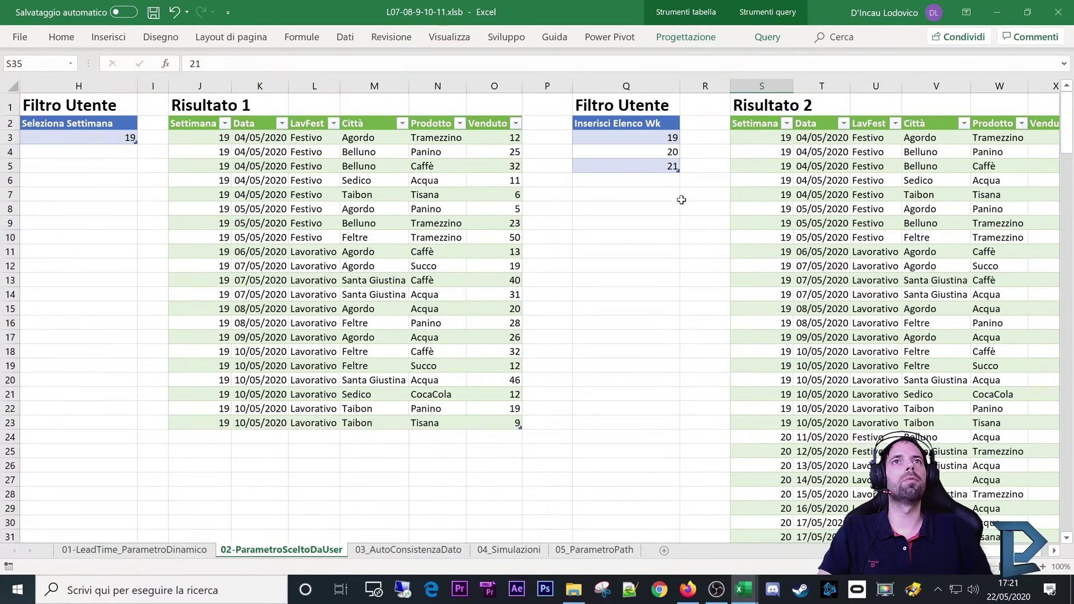
- Add 22 below the week list and refresh Risultato 2
drag(625, 123, 625, 162)
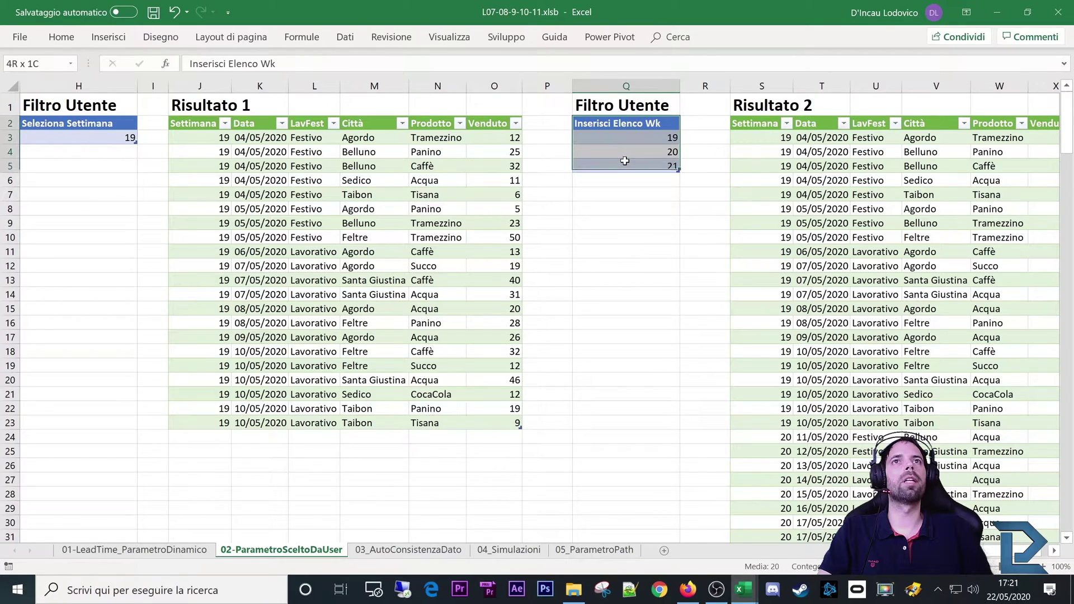
click(627, 180)
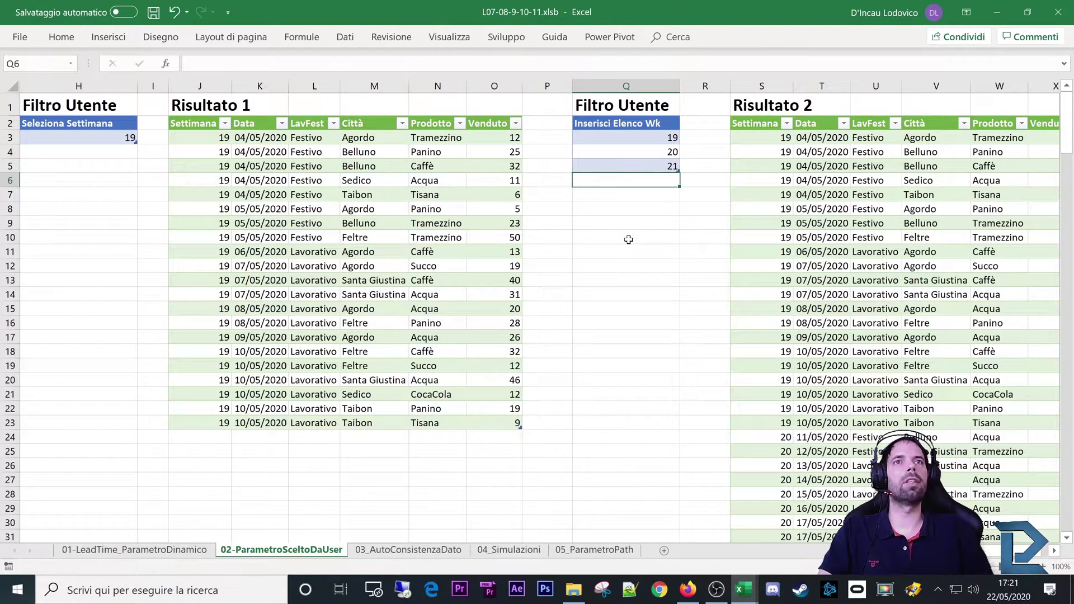
text(22)
key(Return)
click(629, 237)
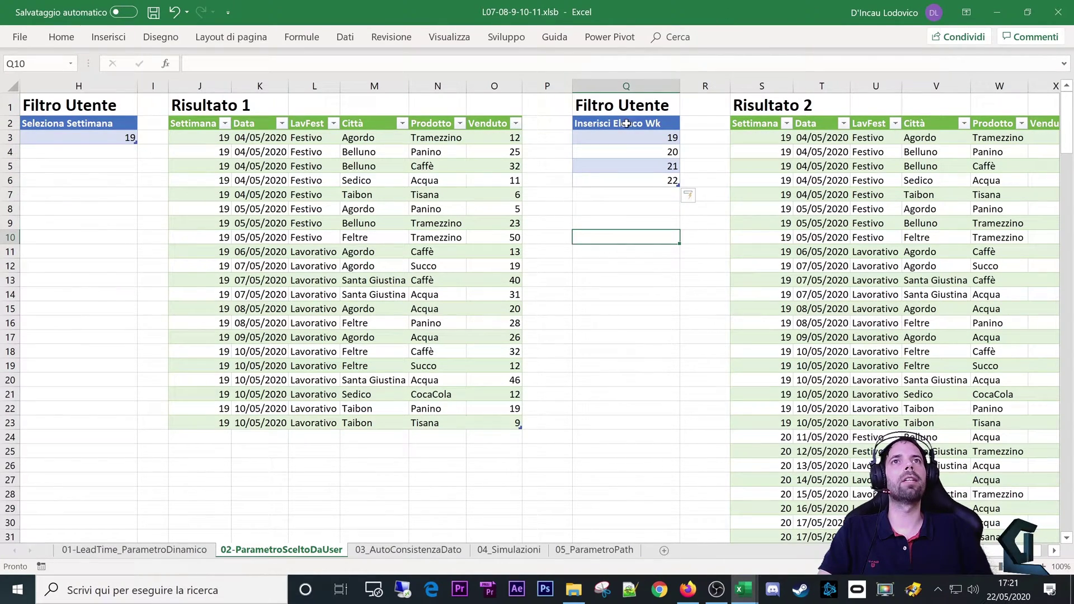
right_click(784, 195)
click(781, 308)
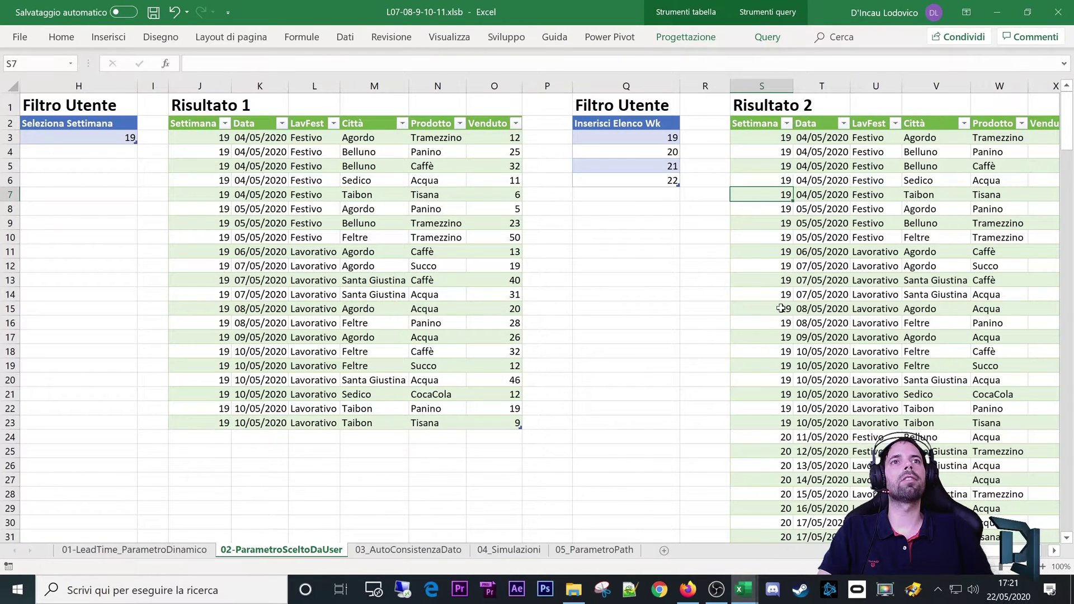
- Scroll through Risultato 2 to check the week-21 and week-22 rows
scroll(781, 308, down, 1)
scroll(767, 235, down, 5)
click(781, 314)
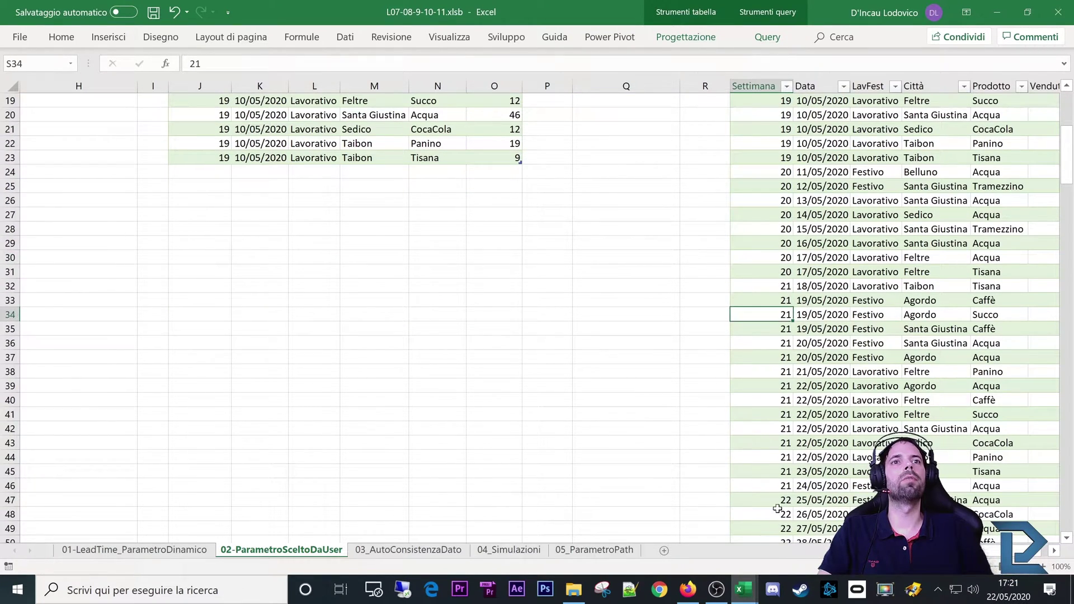
scroll(778, 509, down, 4)
click(781, 431)
scroll(750, 447, up, 3)
scroll(699, 392, up, 7)
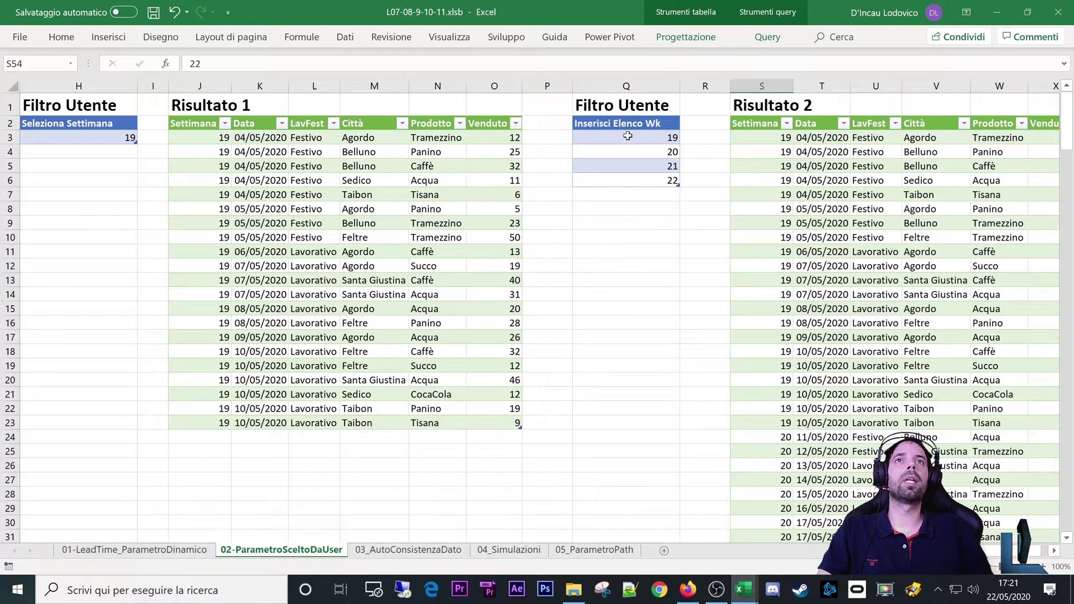
- Highlight the four-week list with its header, then return to the single week selector value
drag(628, 136, 630, 179)
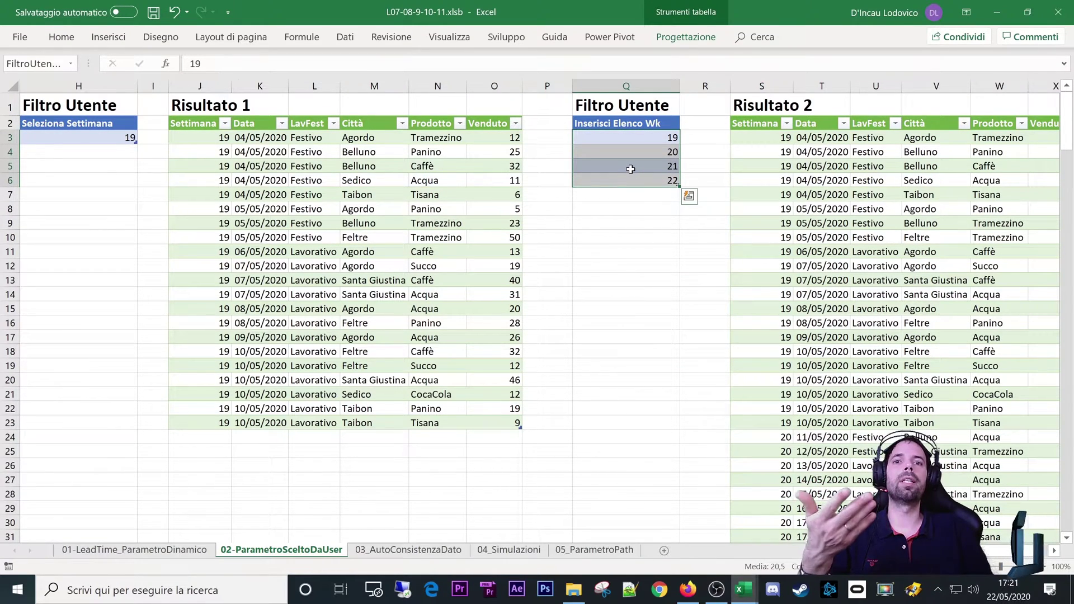
mouse_move(630, 137)
mouse_down()
mouse_move(639, 183)
mouse_move(651, 174)
mouse_up()
drag(635, 123, 645, 178)
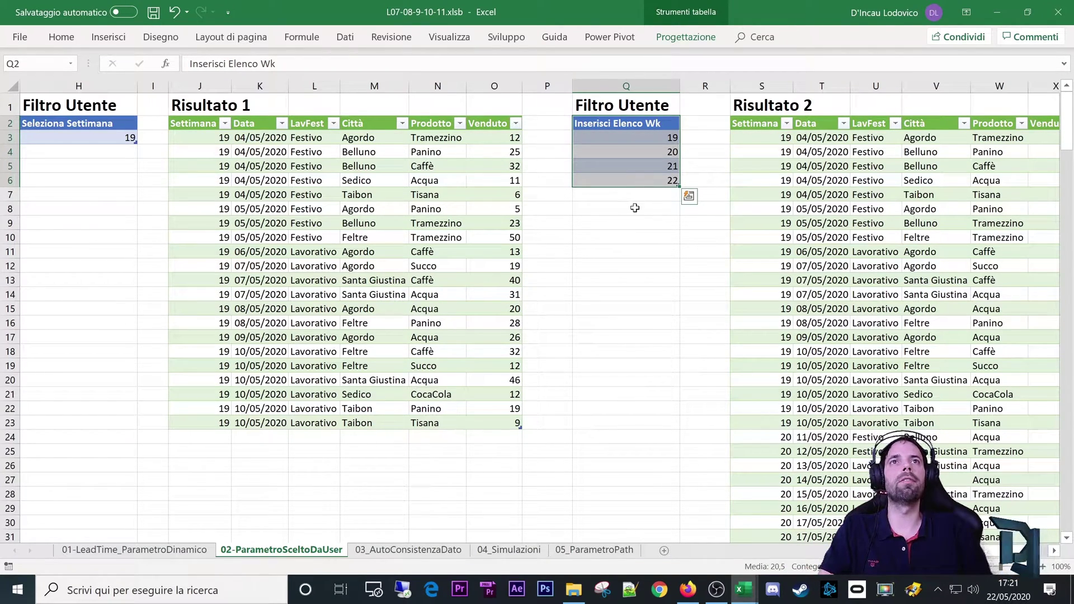
click(635, 208)
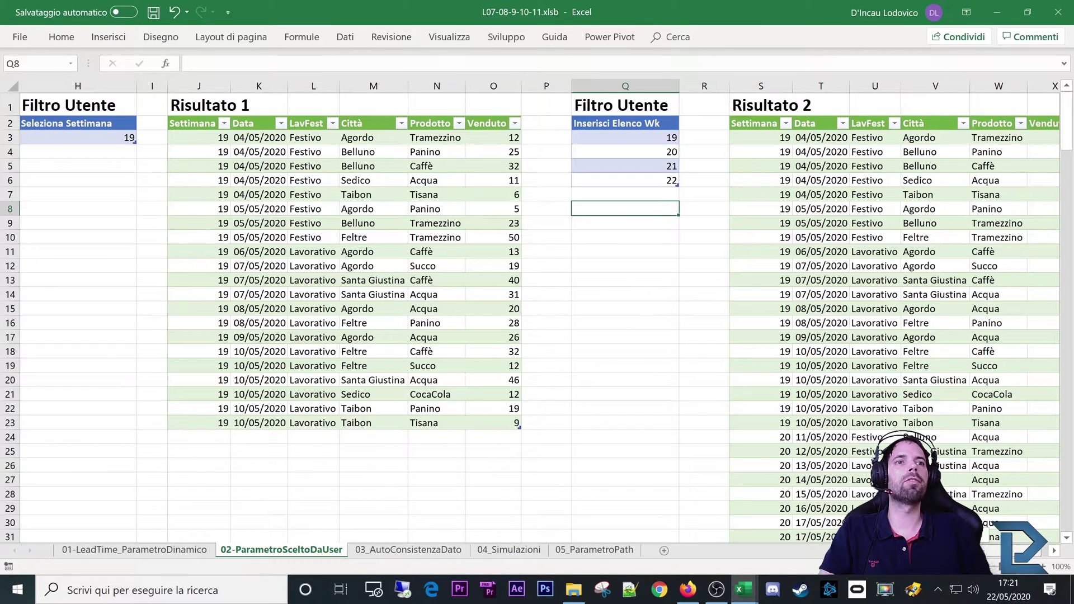
scroll(537, 313, left, 3)
click(571, 138)
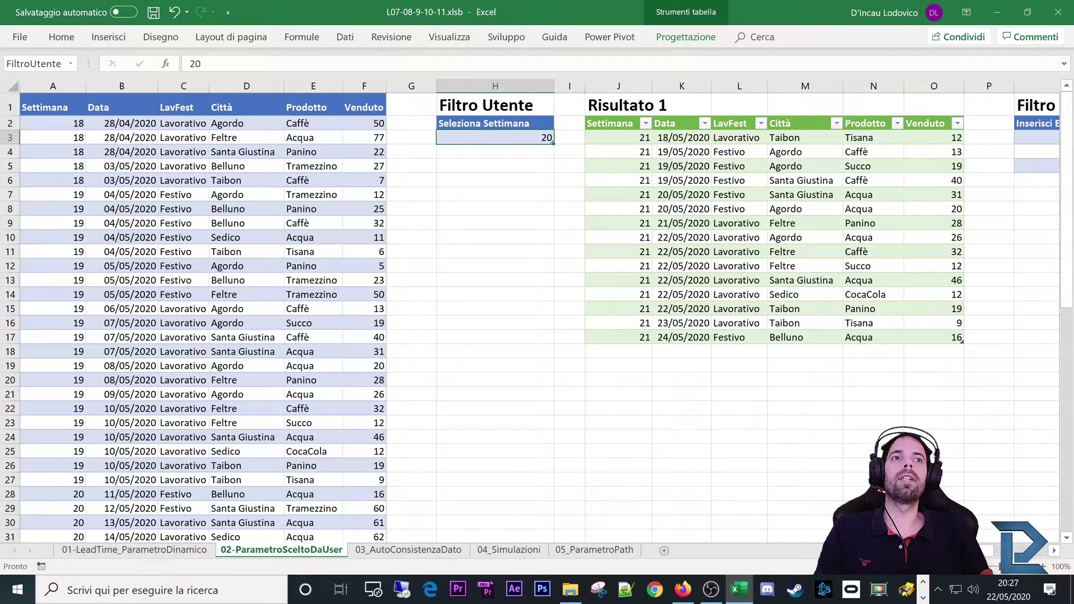
scroll(540, 311, right, 4)
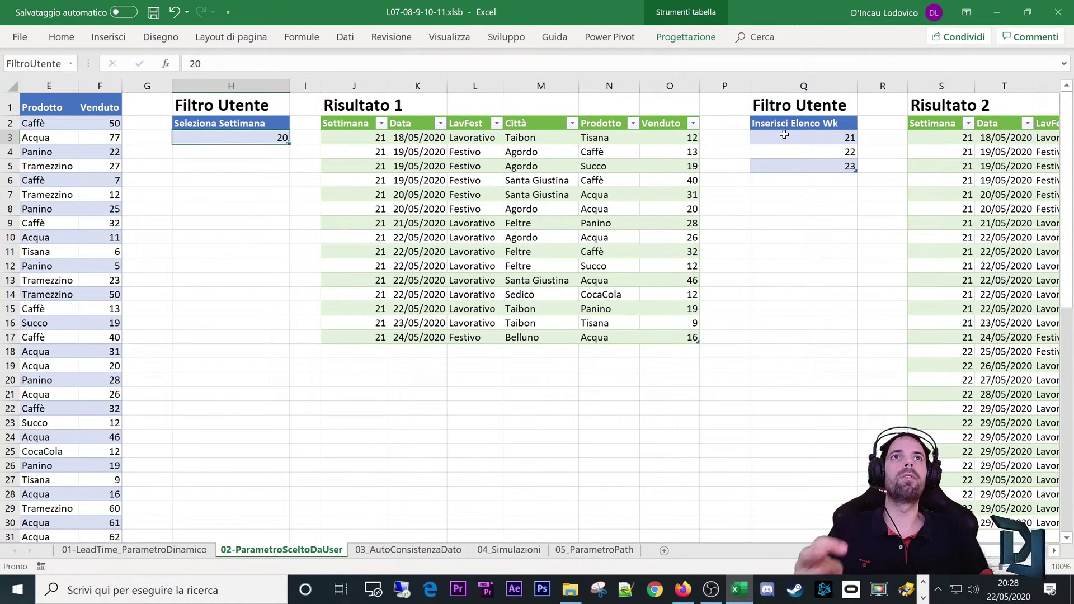
drag(785, 137, 787, 164)
scroll(639, 339, left, 4)
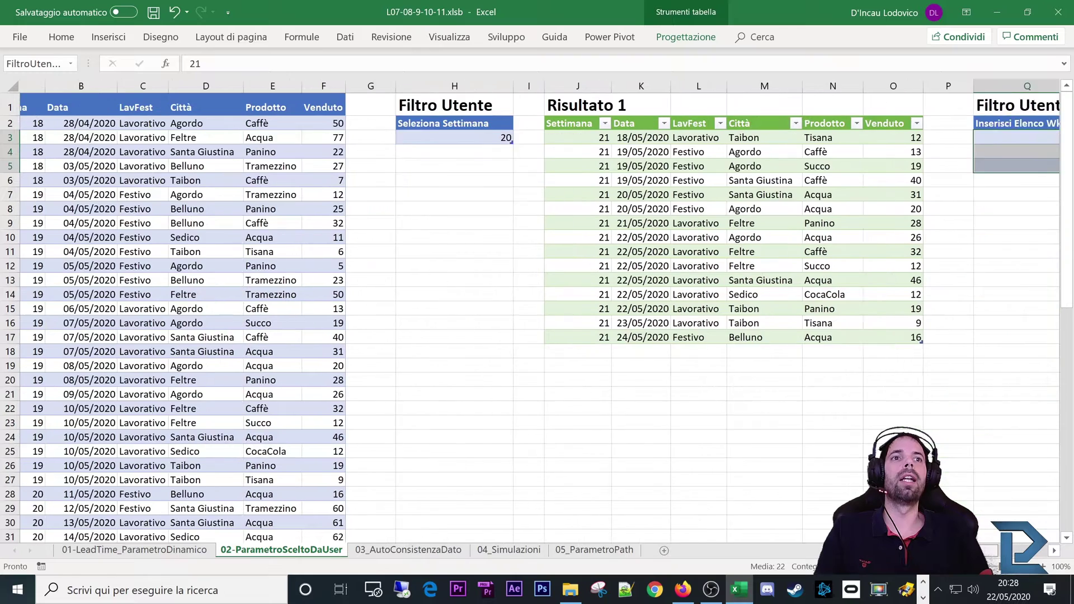
click(487, 139)
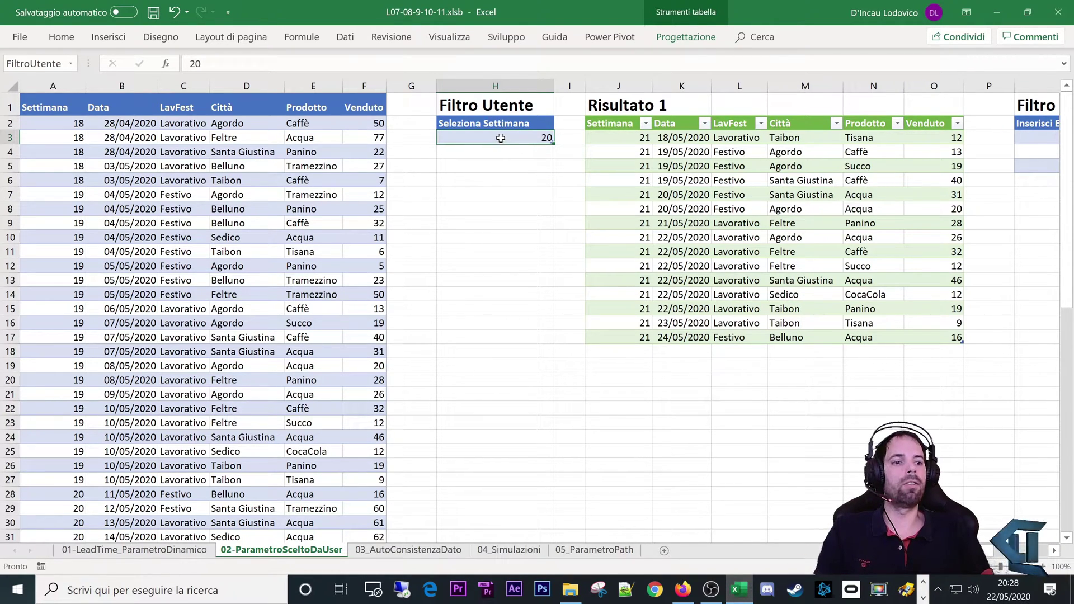
text(60)
key(Return)
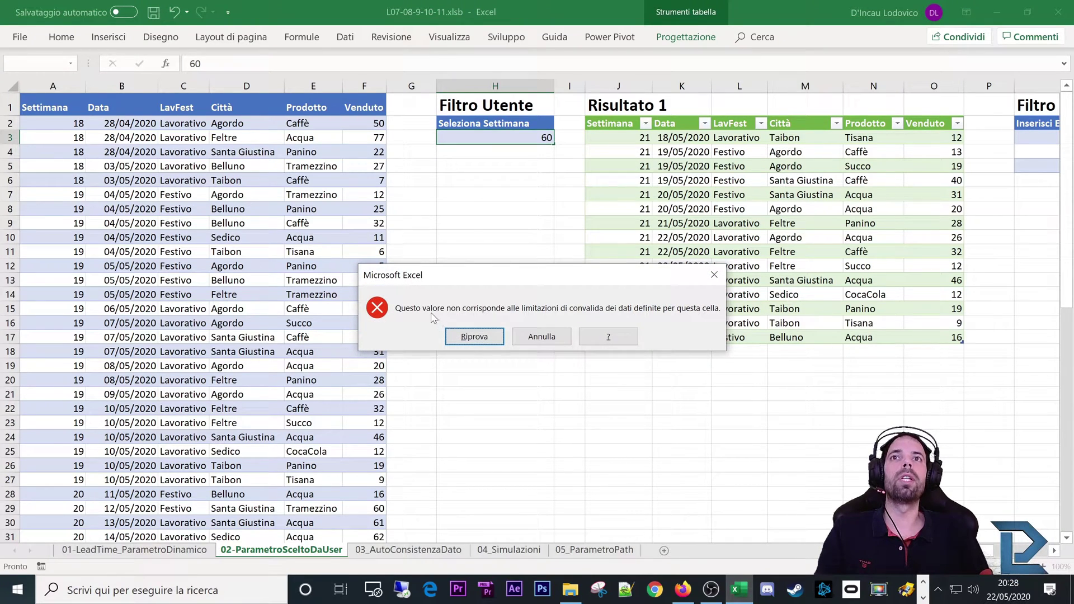
click(541, 336)
click(502, 166)
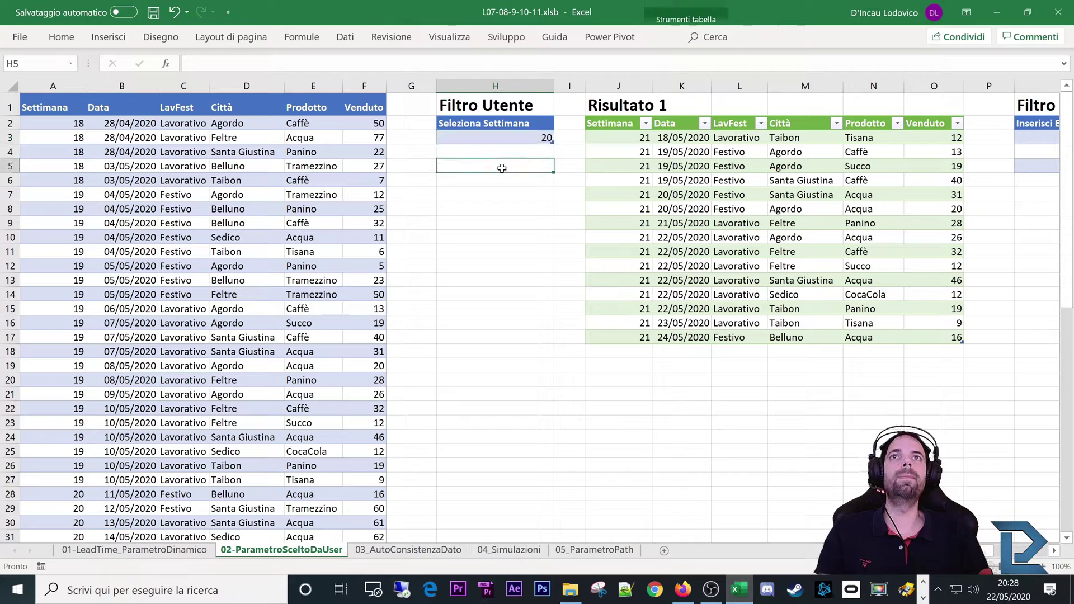
click(489, 133)
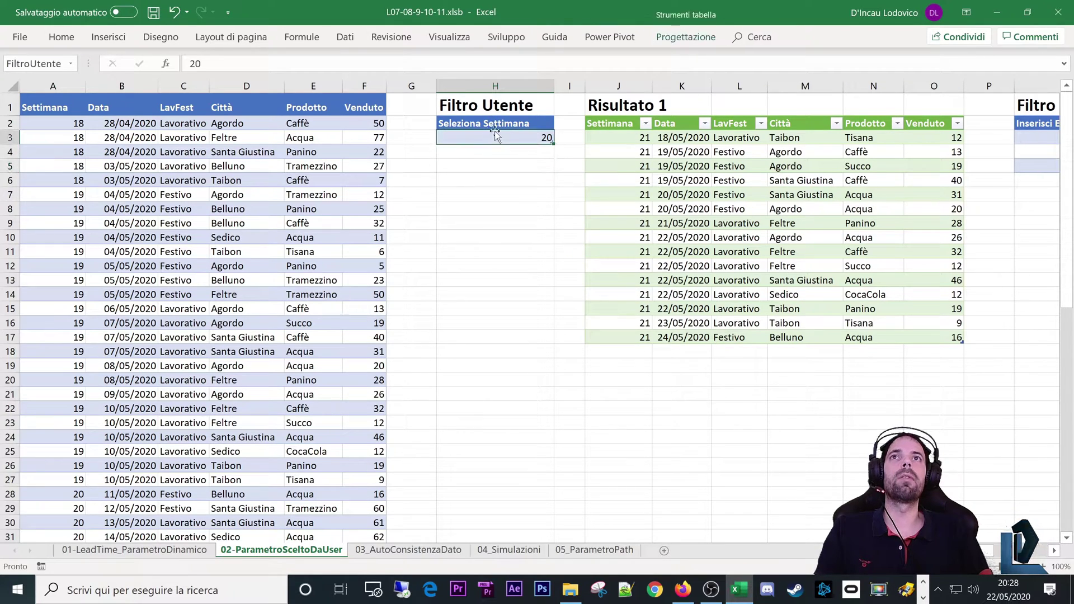
click(355, 41)
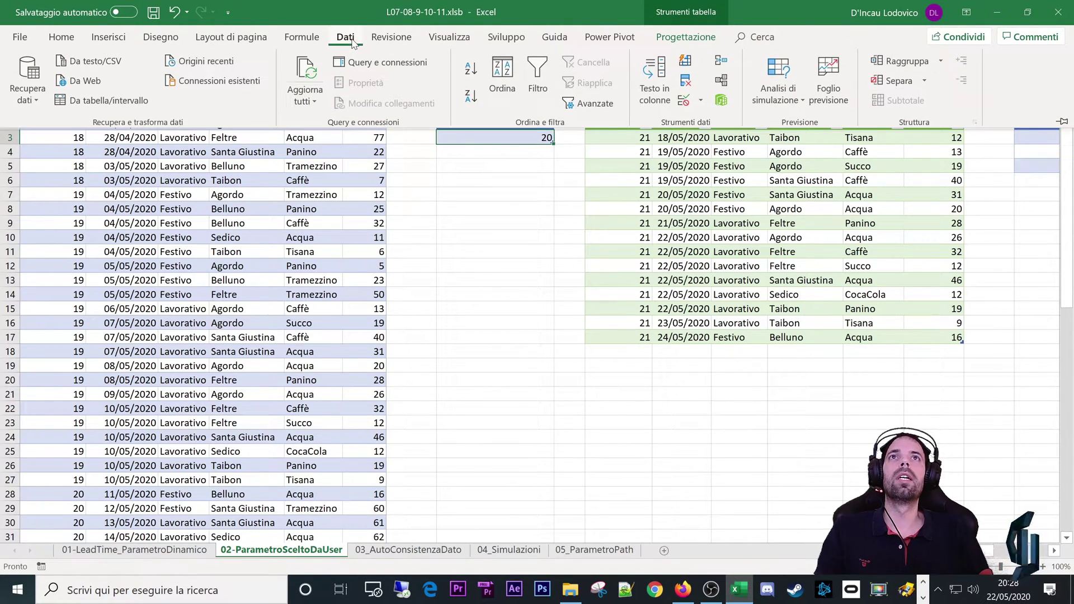
click(700, 104)
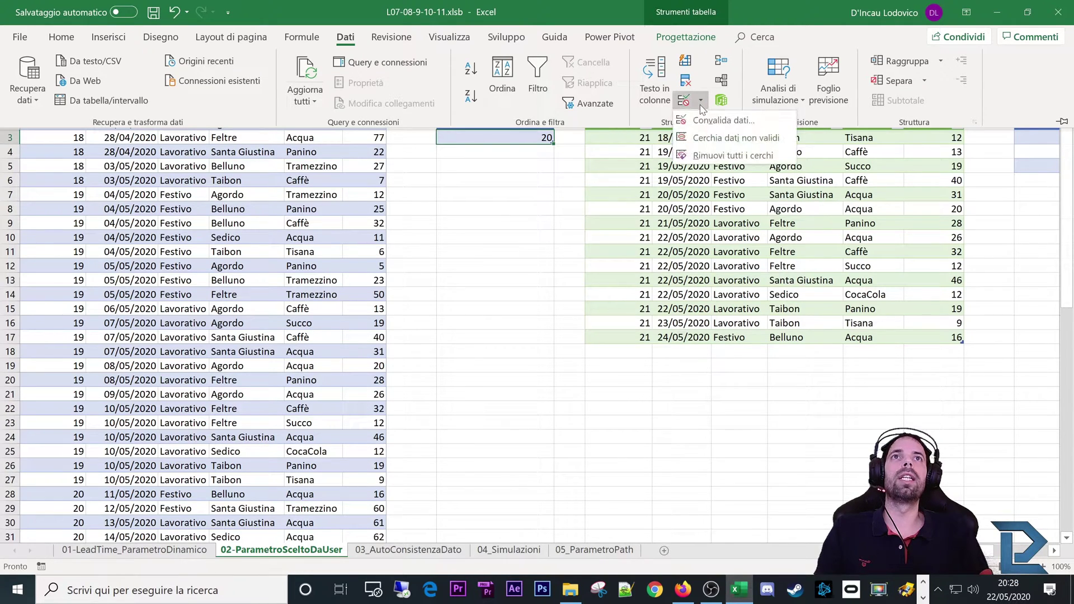
click(719, 120)
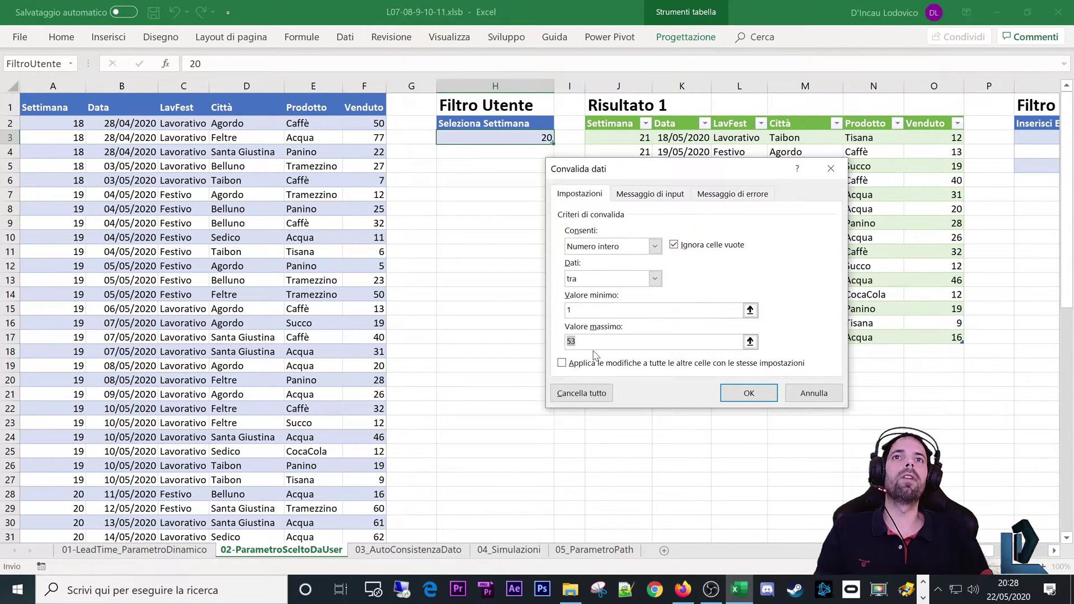
click(807, 393)
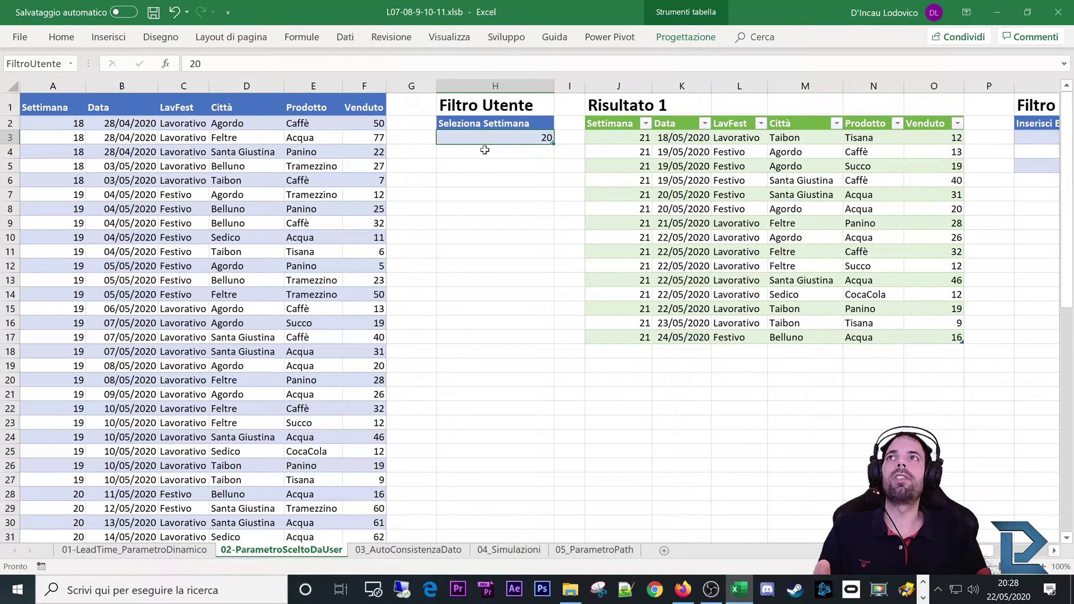
click(474, 124)
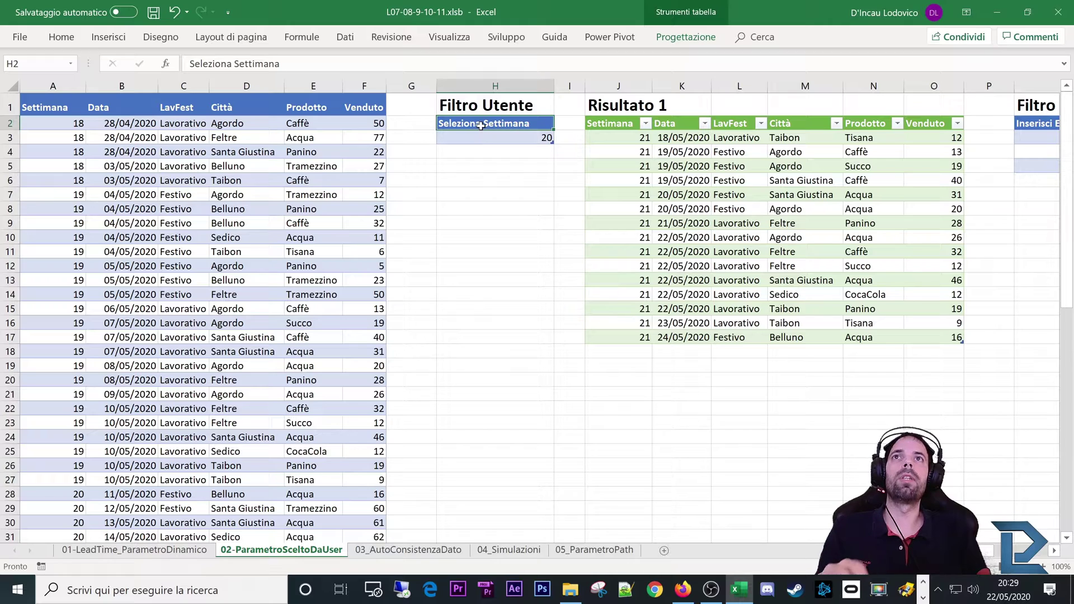
text(sdafsd)
click(477, 179)
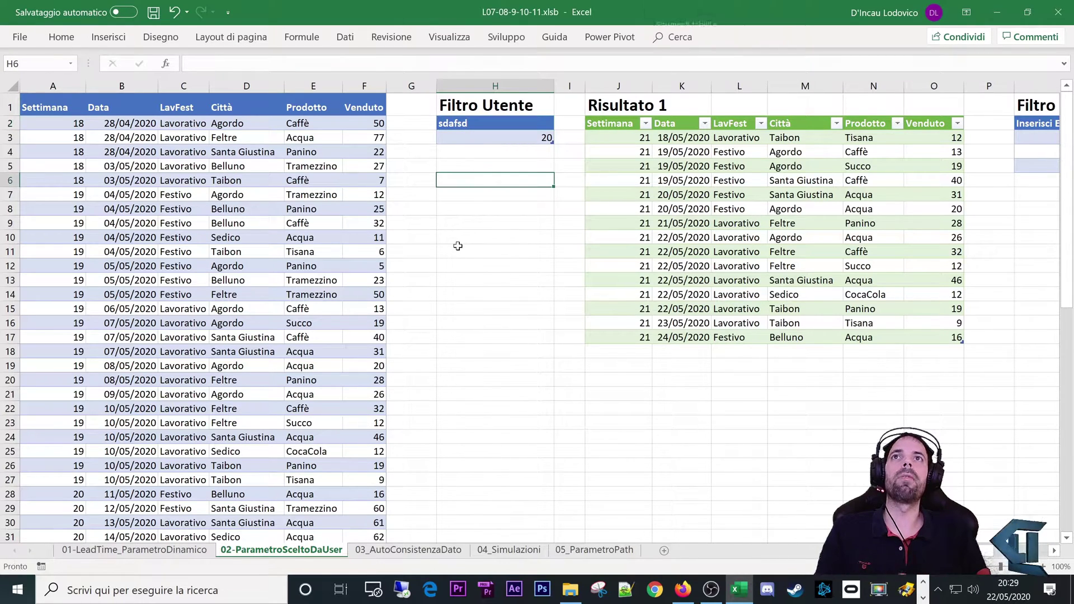
key(ctrl+z)
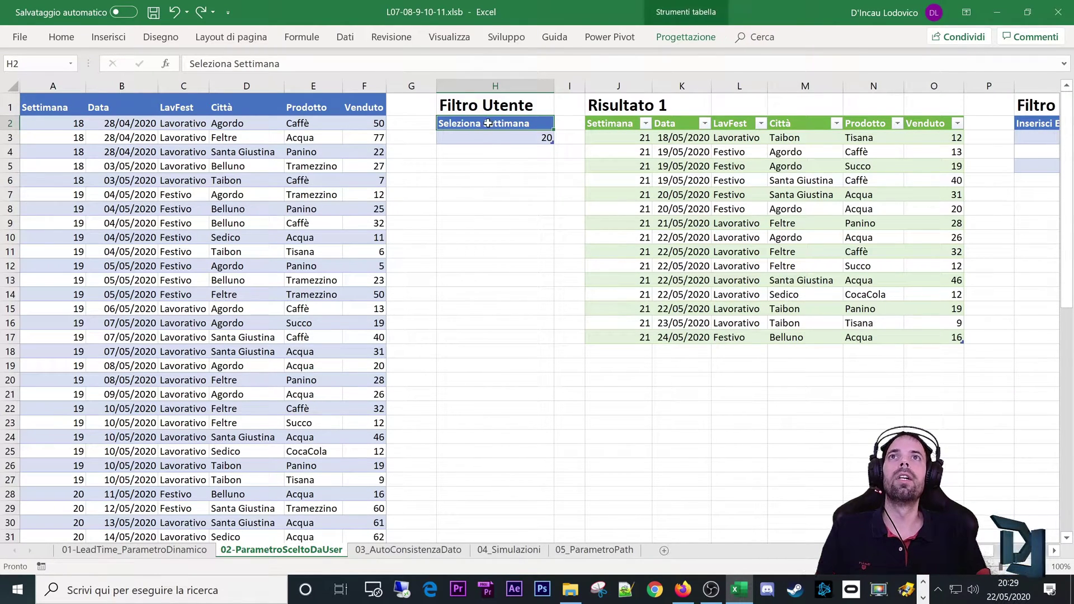
right_click(508, 126)
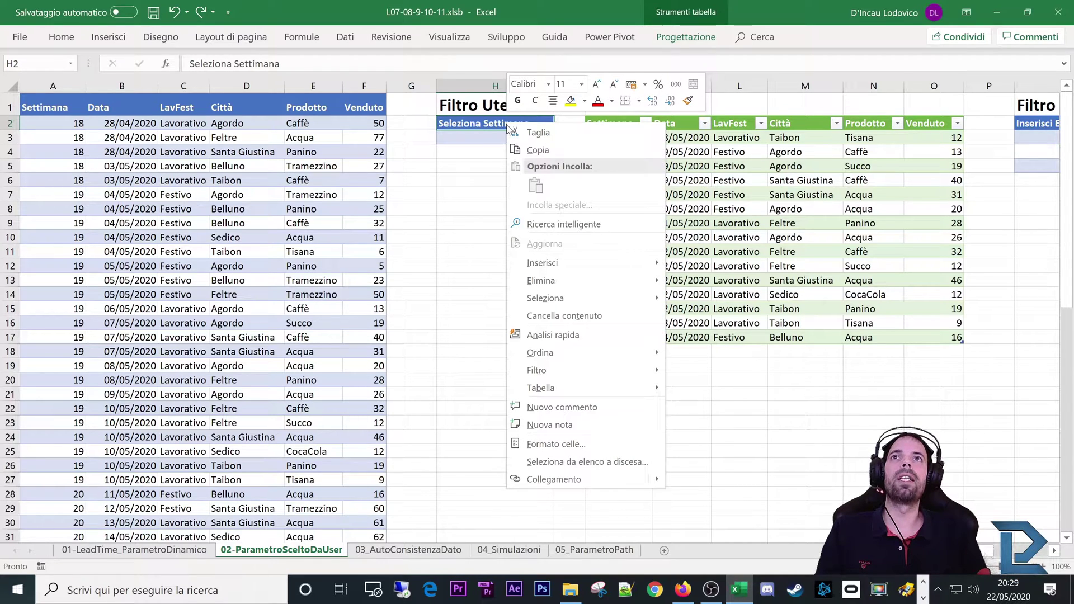
click(569, 446)
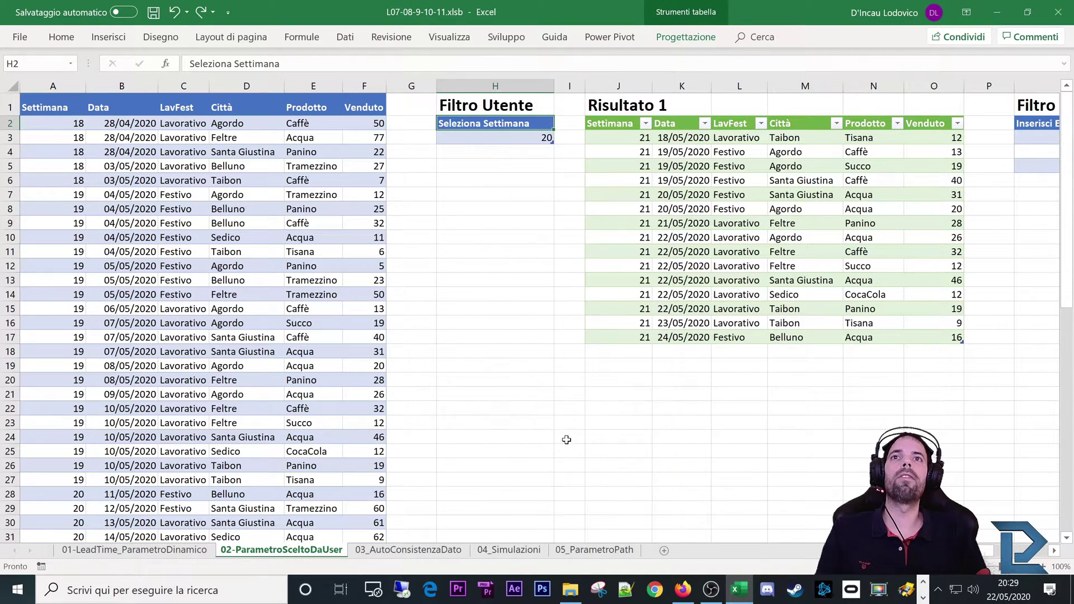
click(654, 223)
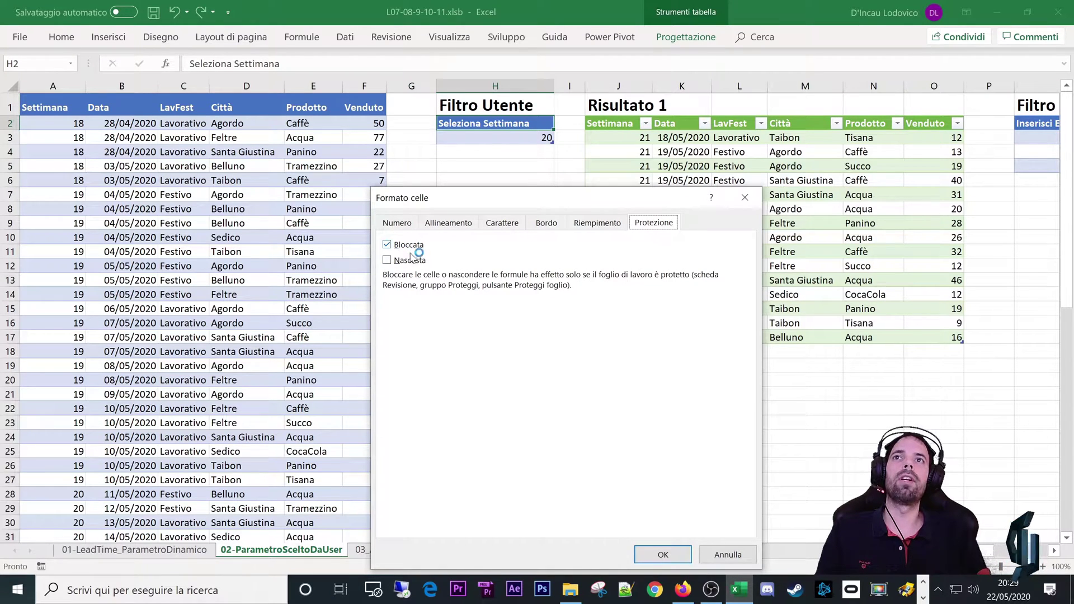
click(726, 555)
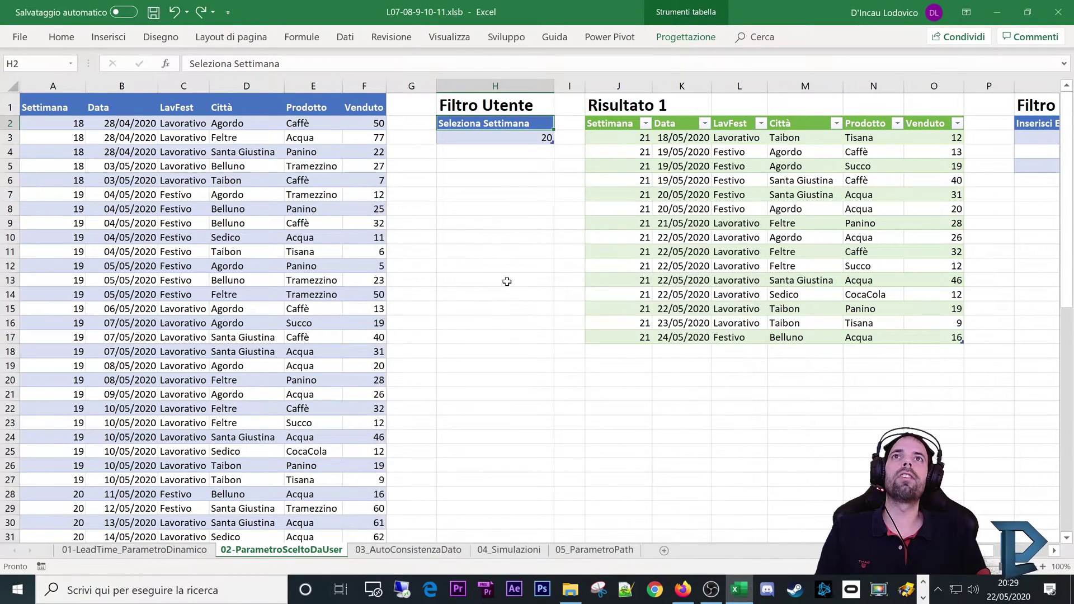
click(10, 85)
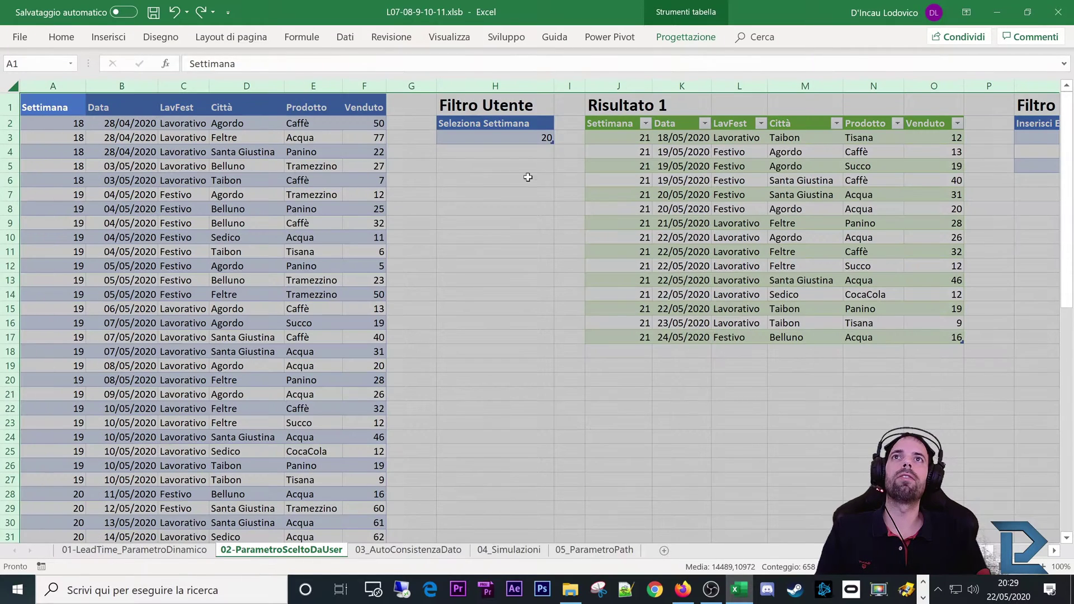
right_click(489, 169)
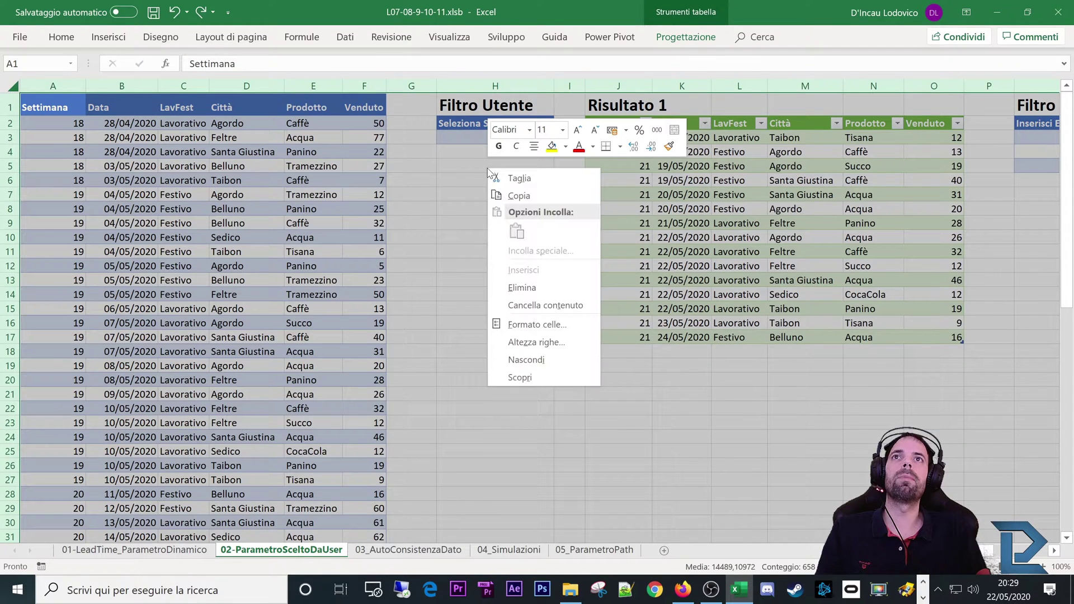
click(526, 325)
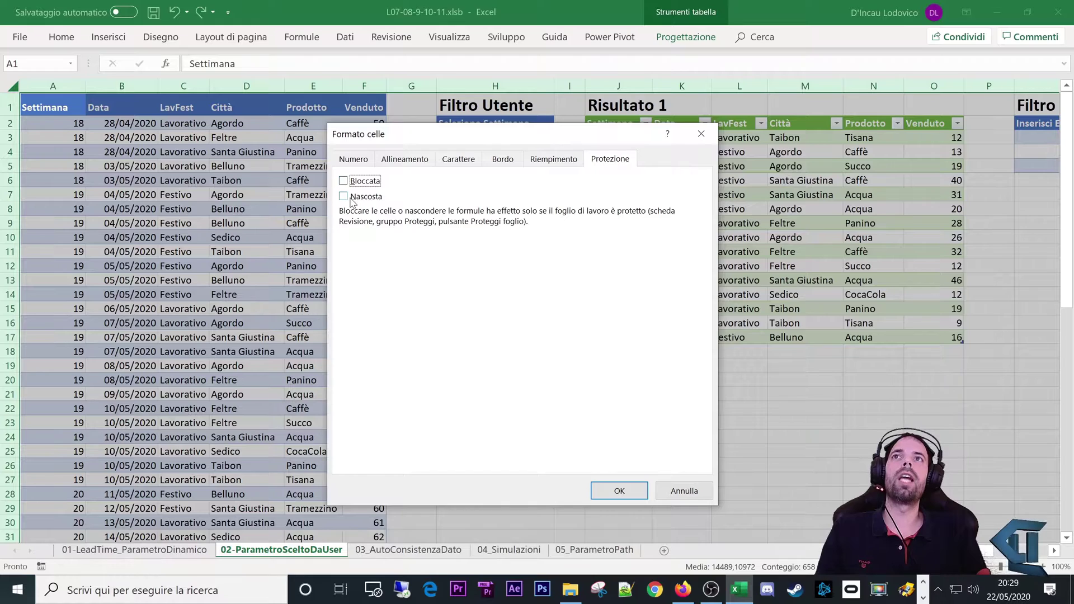
click(684, 490)
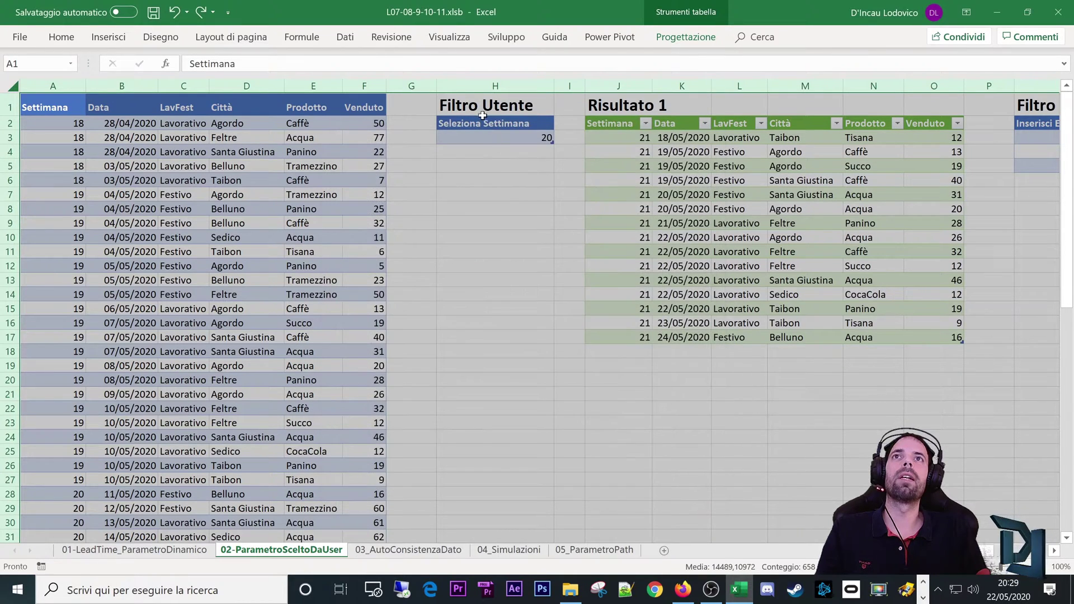
click(480, 126)
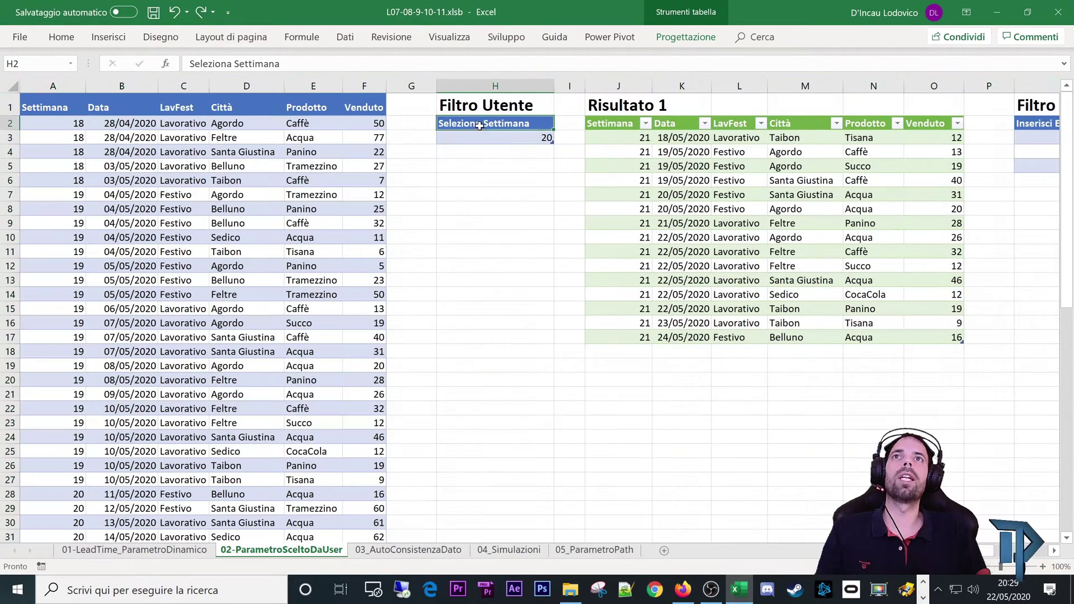
click(20, 37)
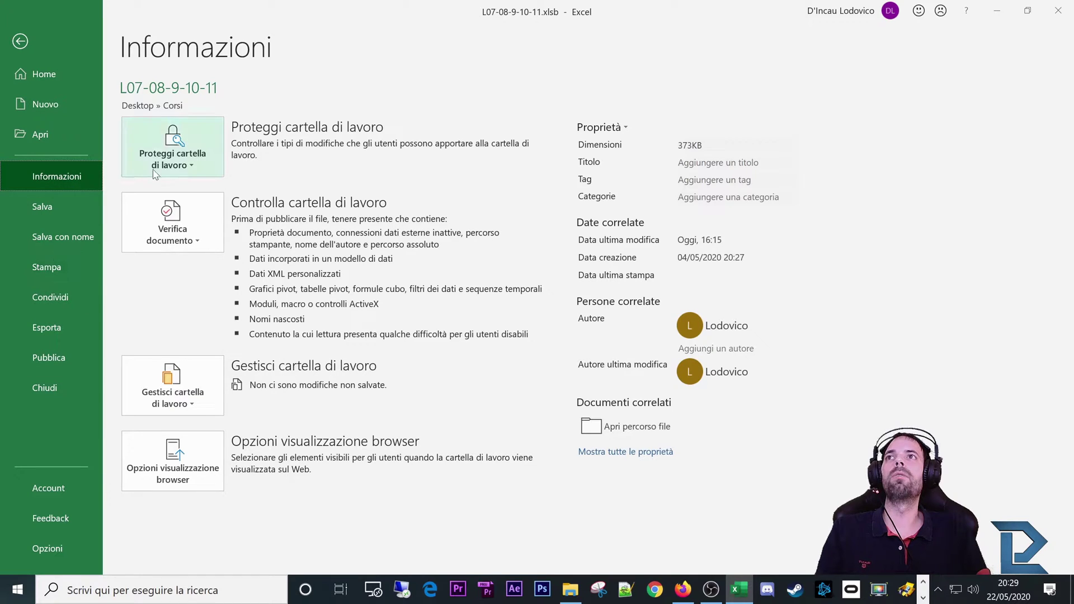
click(20, 41)
click(21, 39)
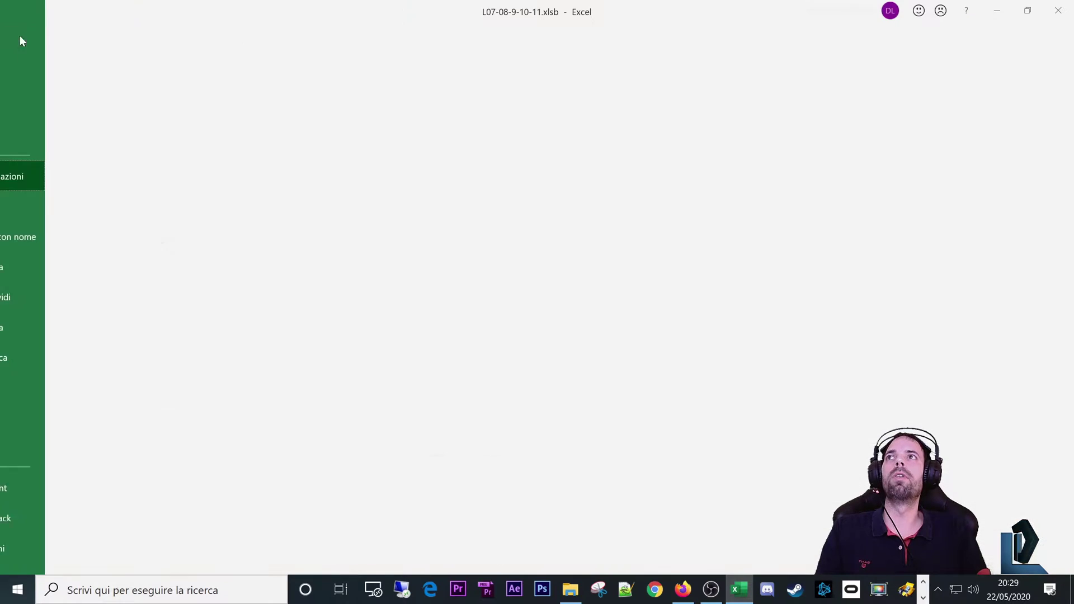
click(185, 162)
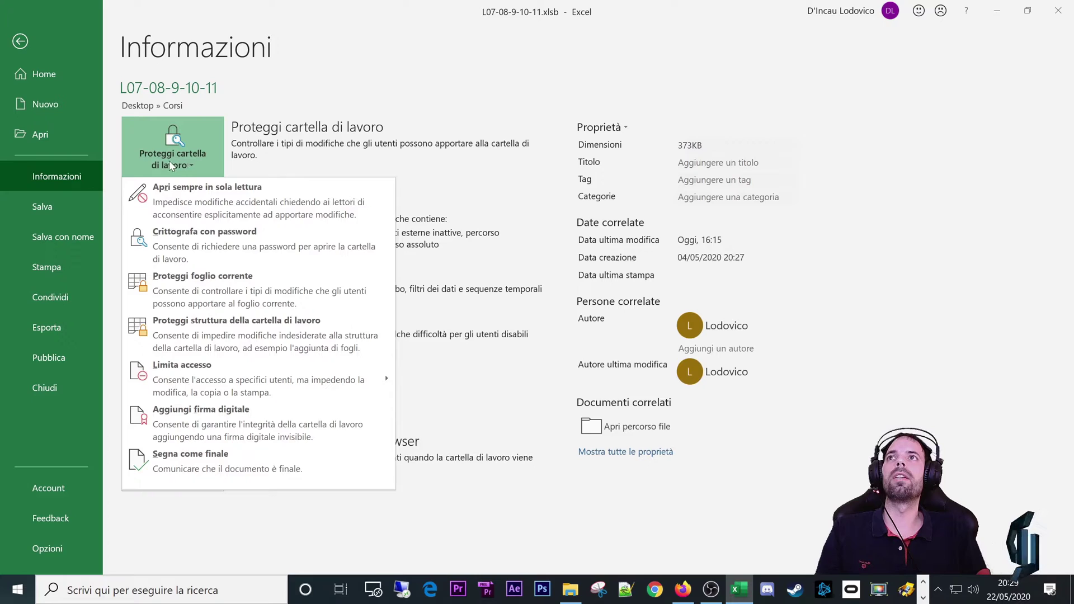
click(195, 284)
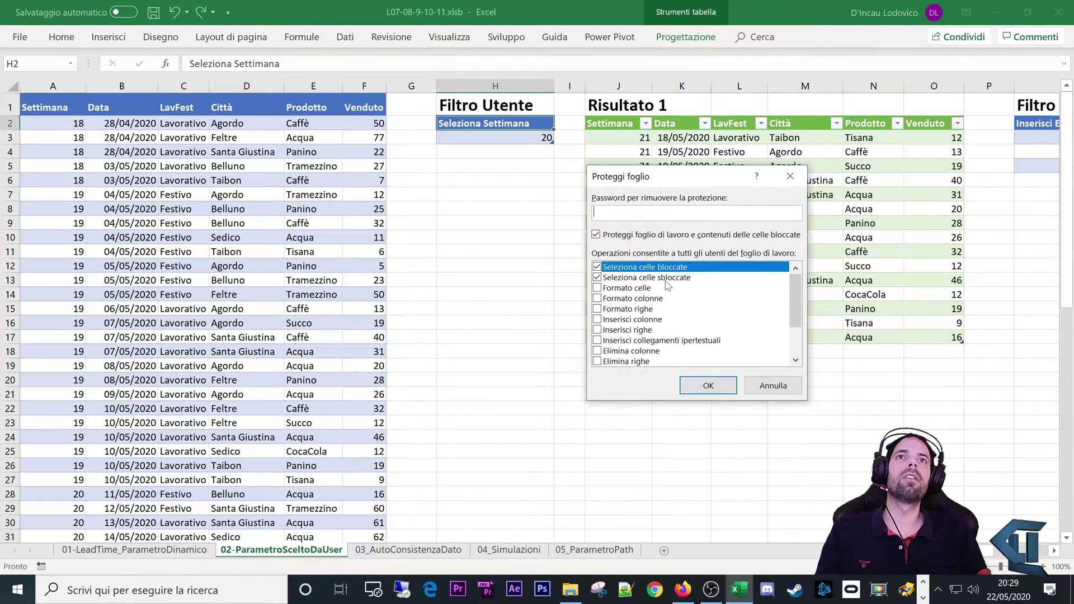
click(774, 385)
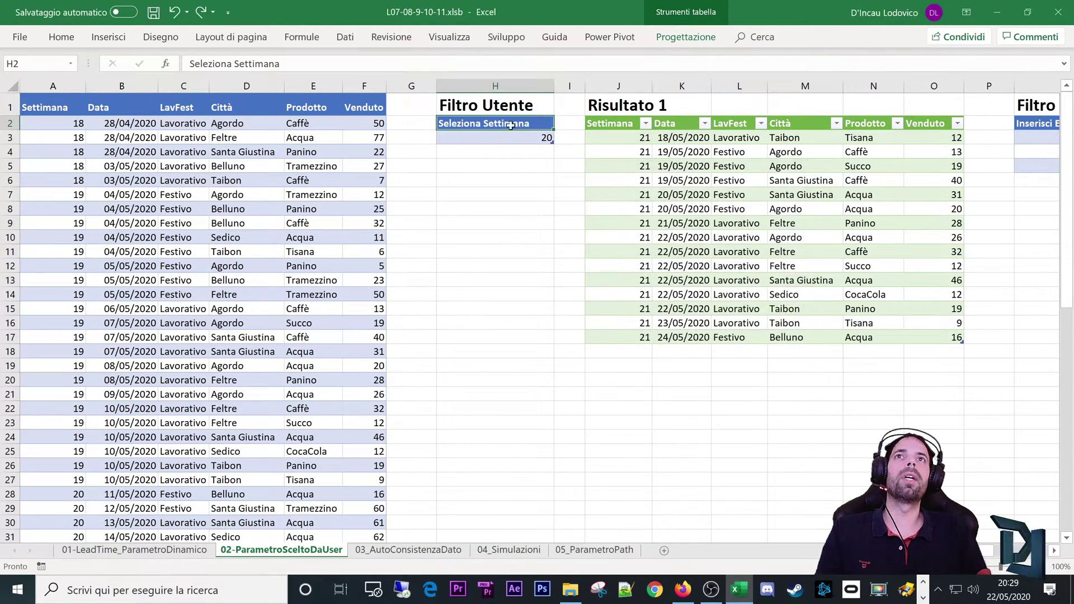
click(495, 138)
click(497, 124)
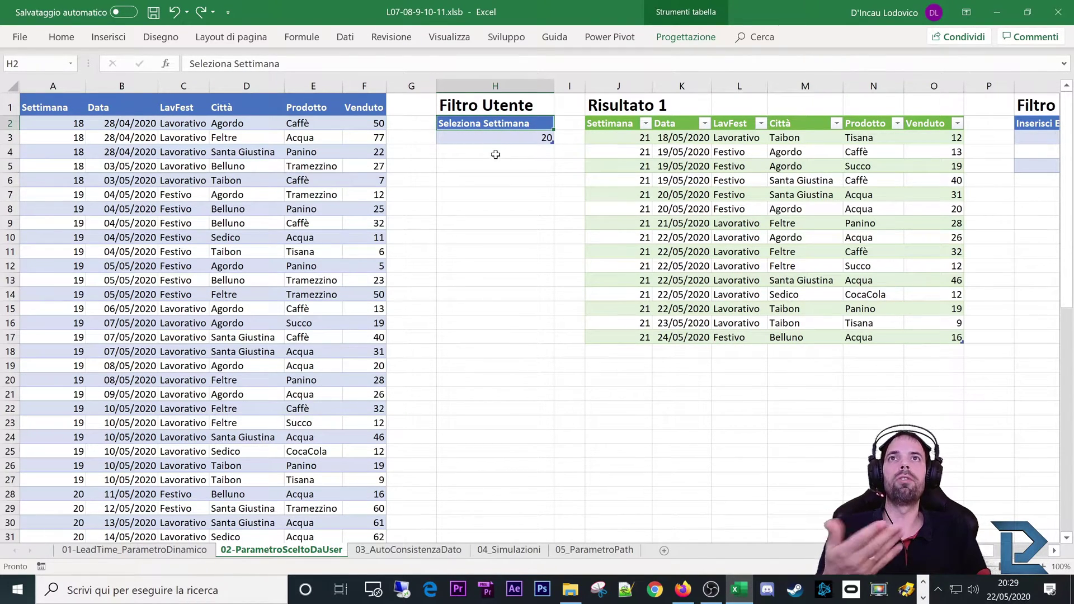
click(488, 128)
drag(486, 125, 481, 135)
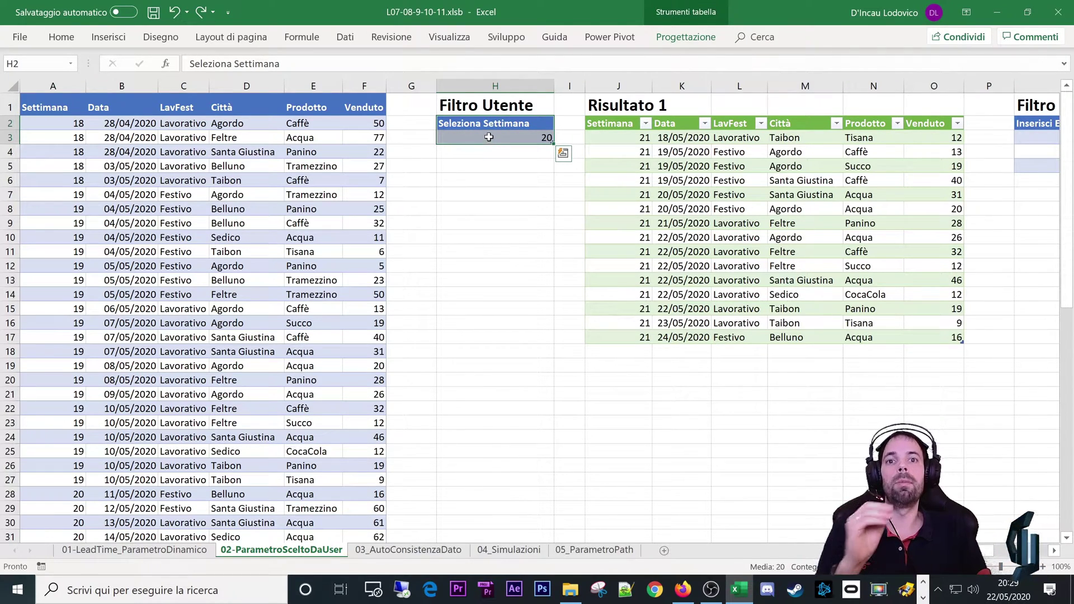
click(502, 136)
click(482, 141)
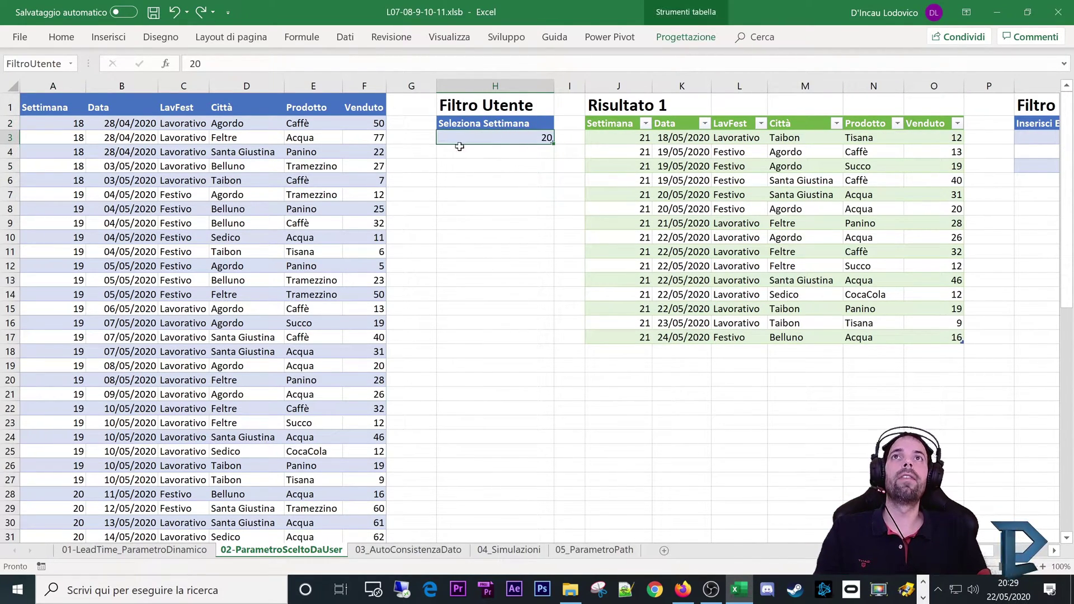
click(495, 123)
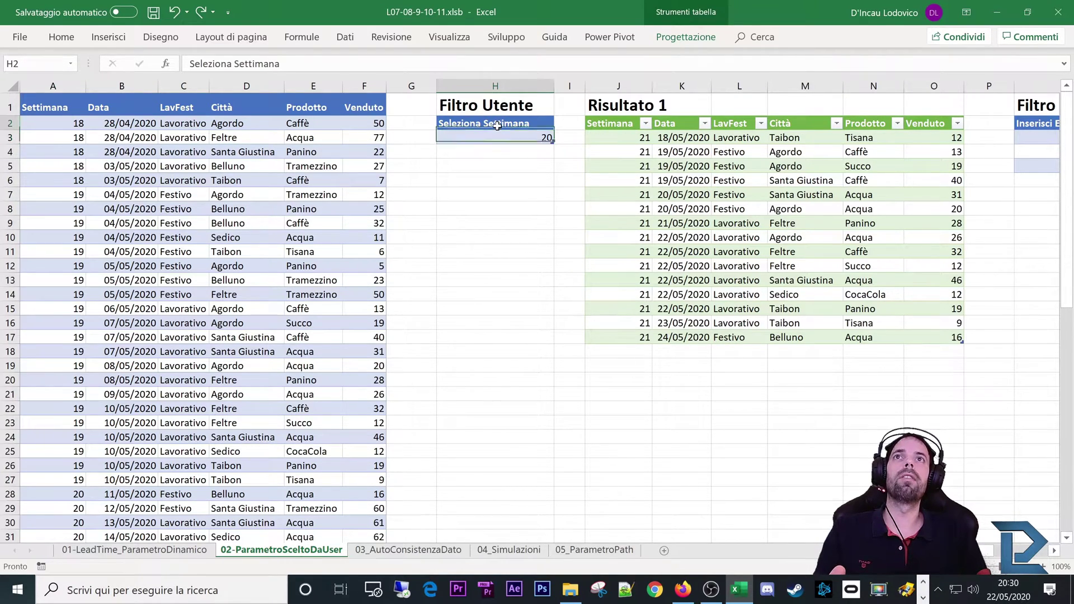
click(683, 590)
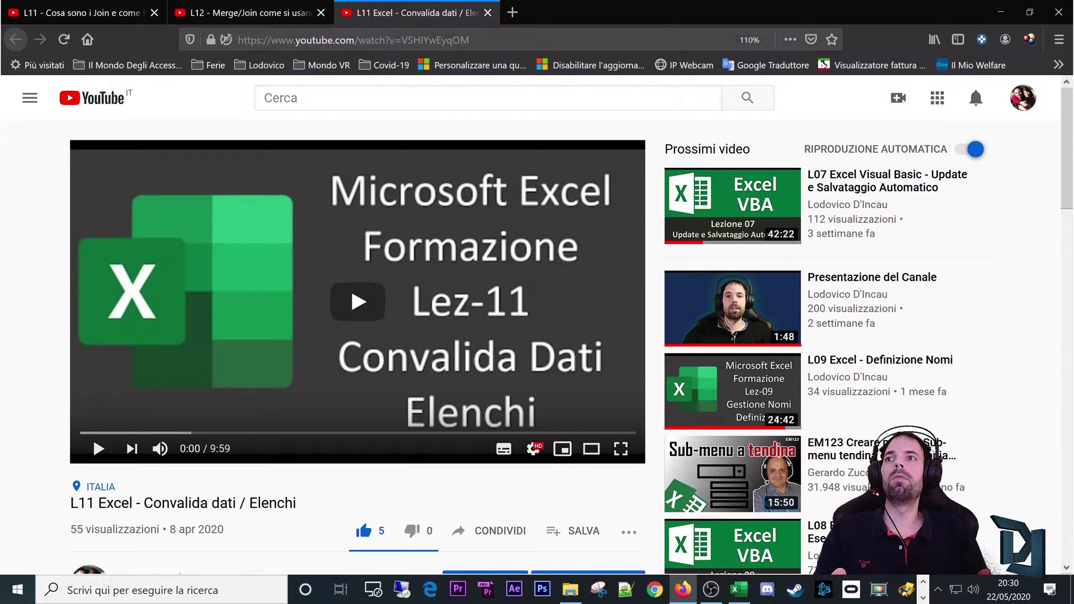
double_click(84, 503)
drag(70, 503, 296, 503)
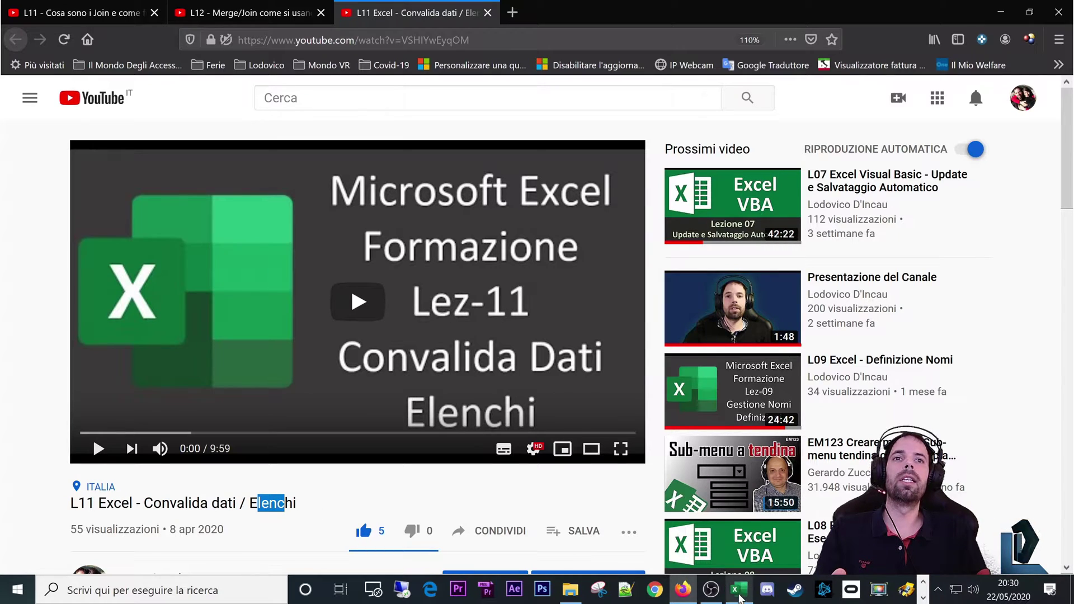
click(739, 590)
click(494, 142)
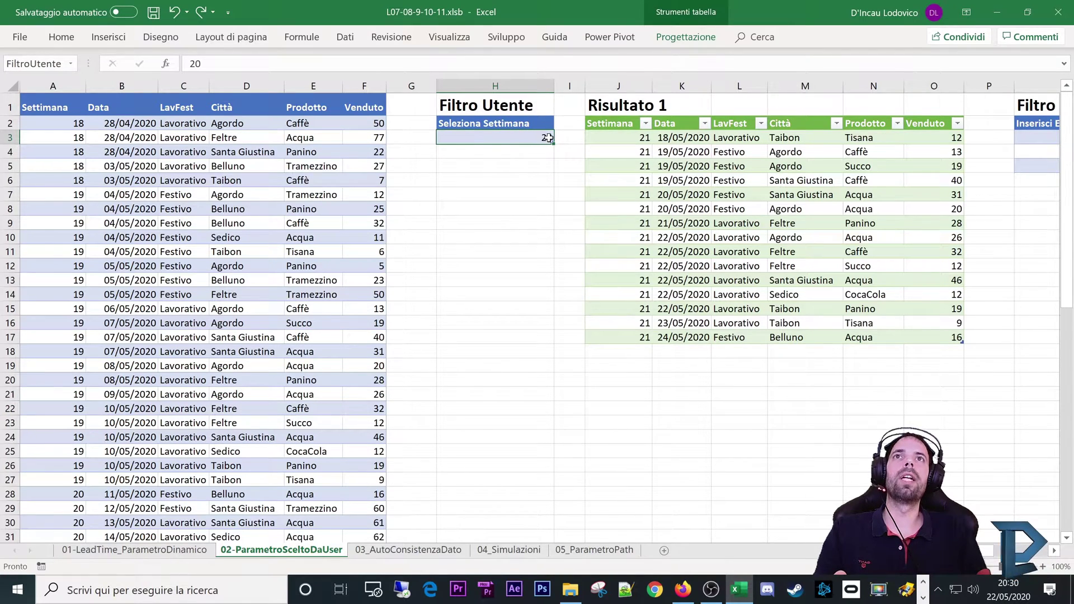
- Check Risultato 1's Settimana filter, then select A1 in the sales table and show the Dati commands
click(647, 124)
key(Escape)
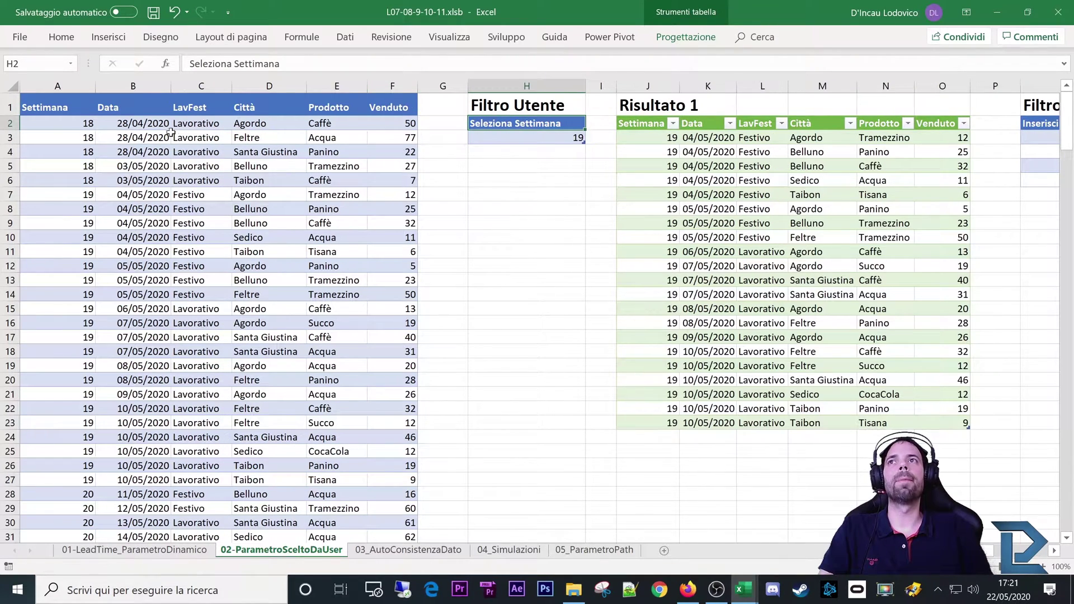
click(33, 108)
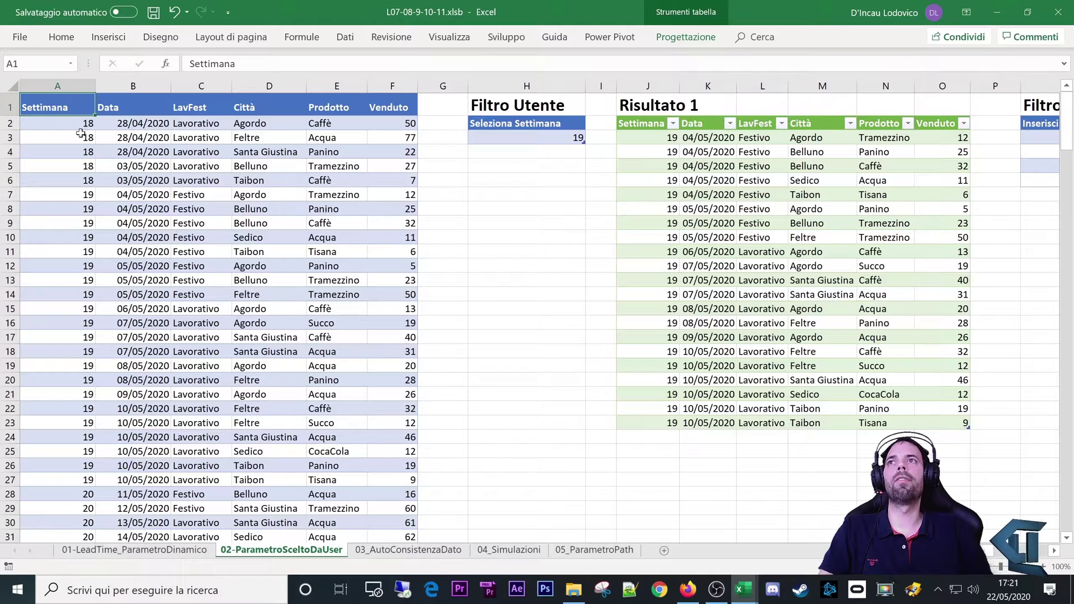
click(352, 39)
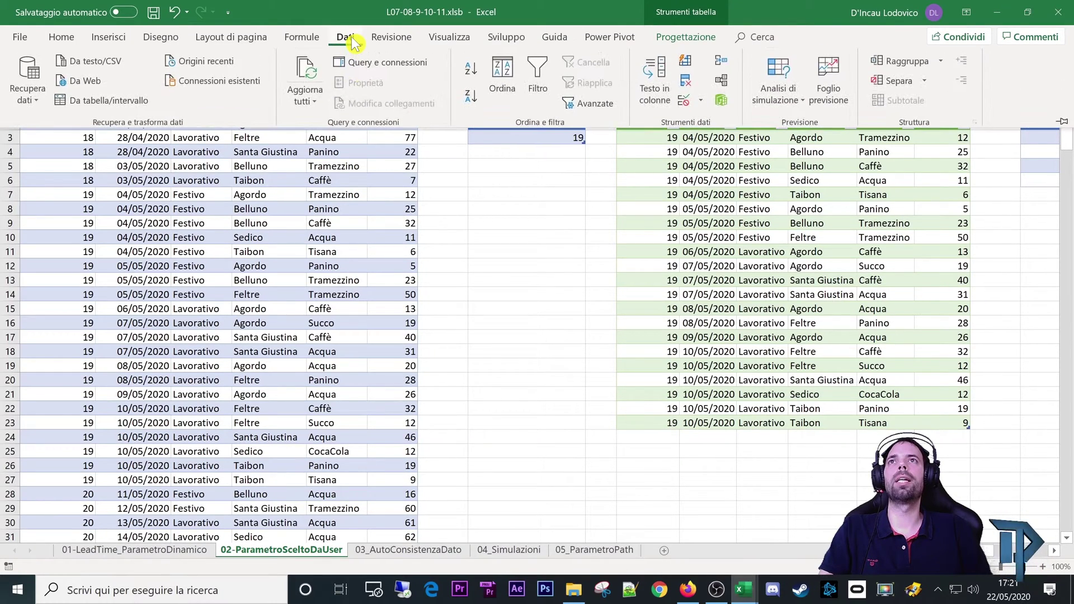
- Load the sales table into Power Query as VenditeAttività and move it into the ParametriDaUtente group
click(115, 101)
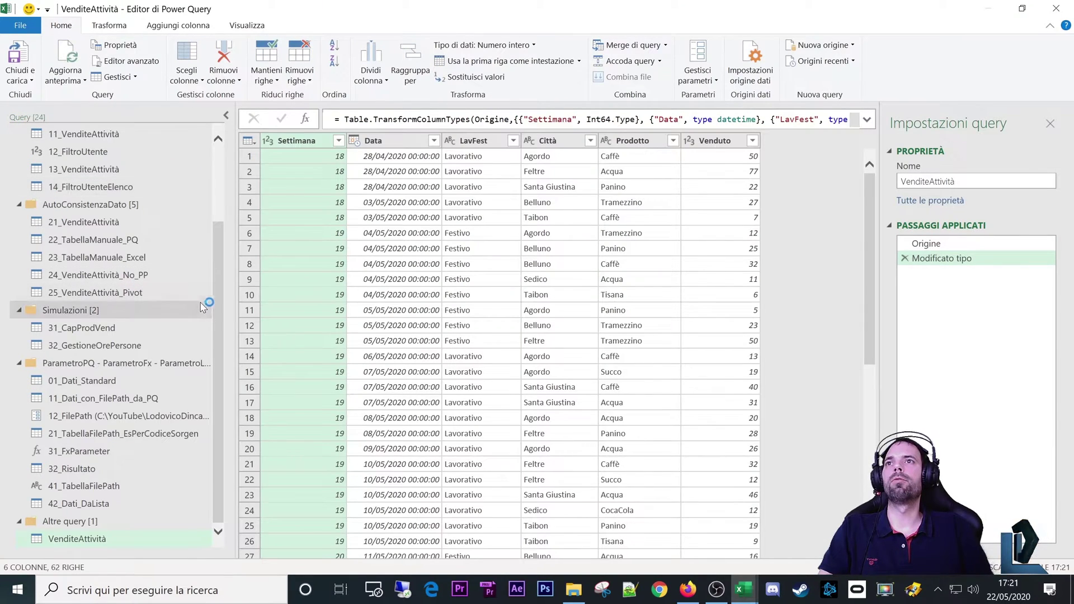
scroll(216, 256, up, 3)
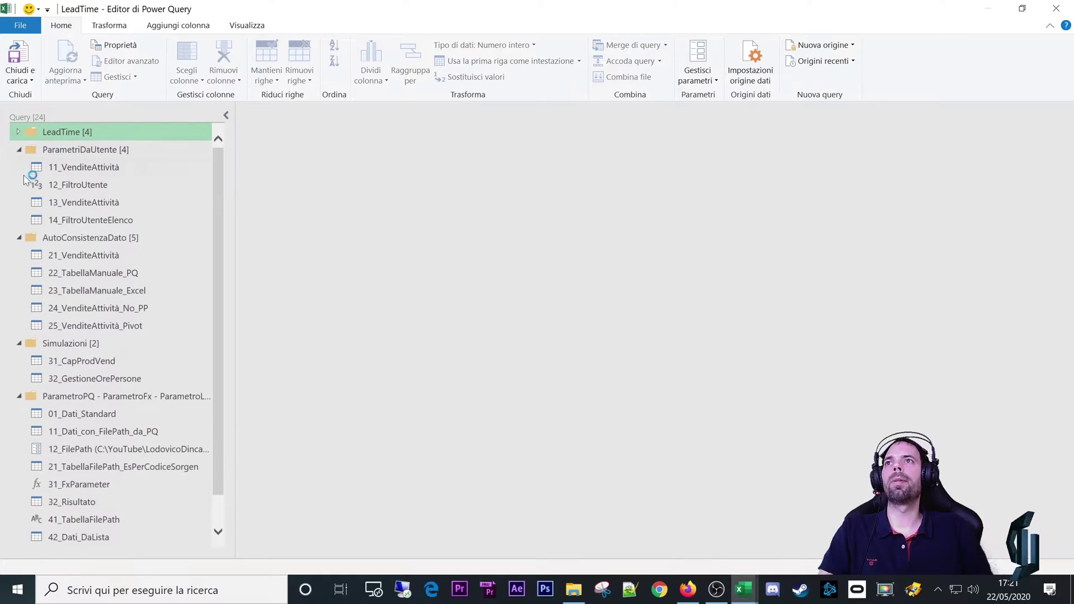
click(19, 238)
click(19, 255)
click(19, 274)
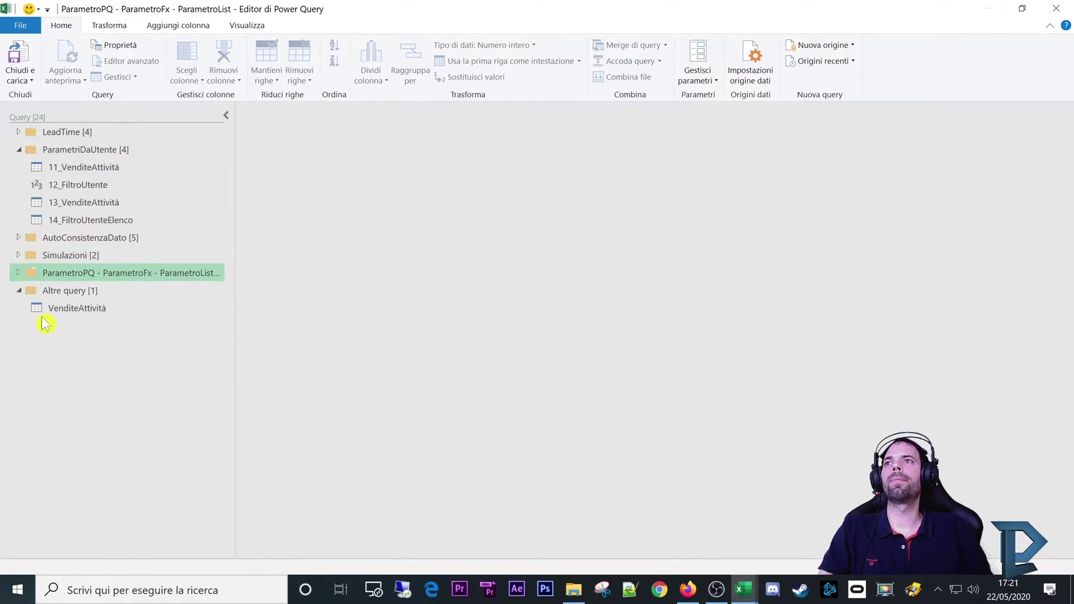
drag(77, 308, 73, 168)
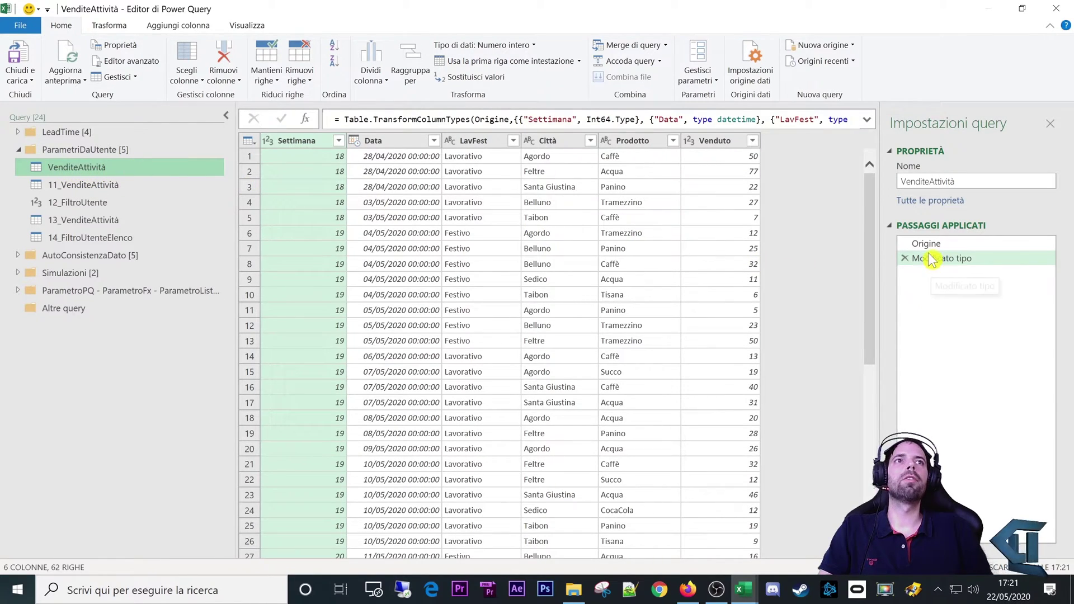
- Change the Data column type to Data, replacing the existing type step
click(354, 140)
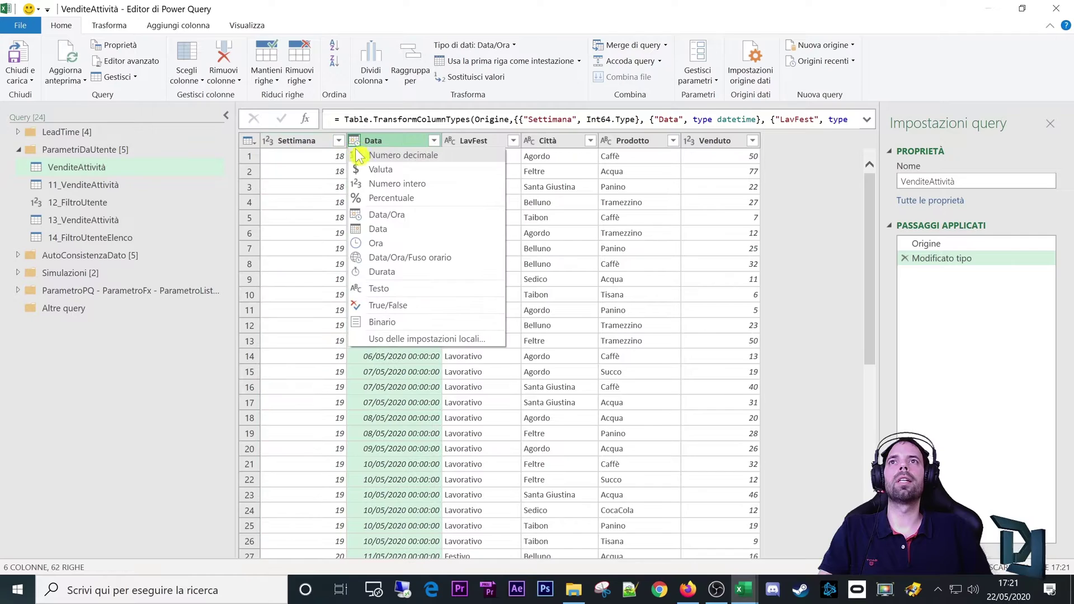
click(374, 238)
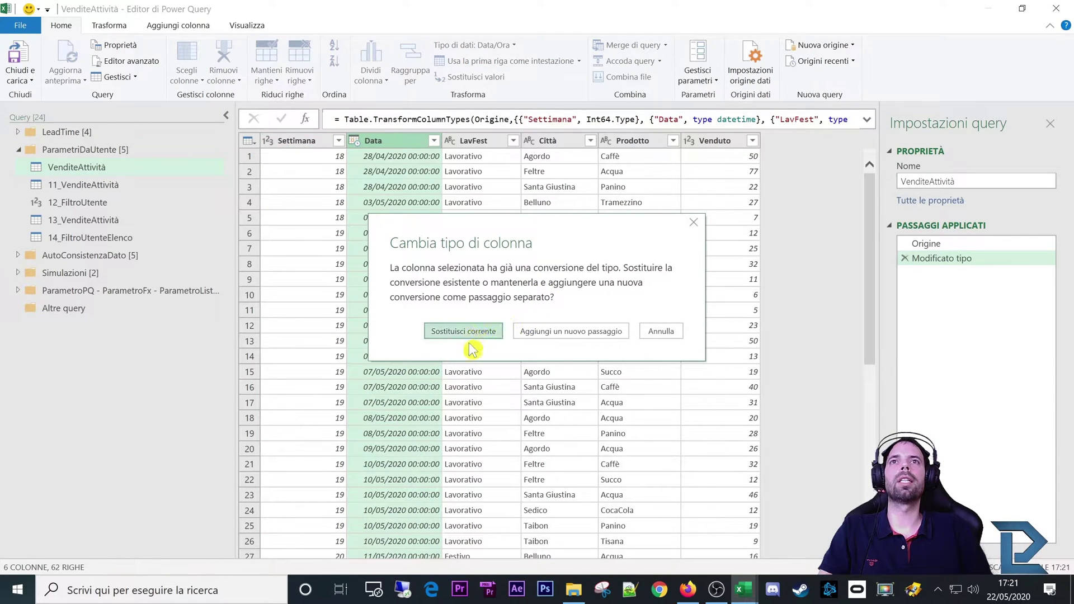
click(471, 346)
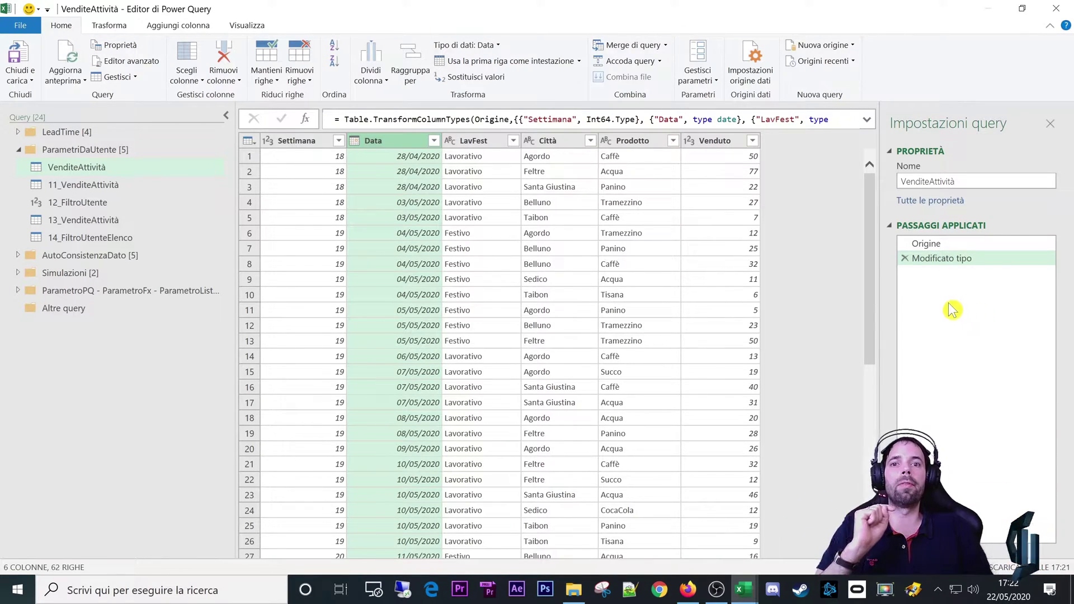
- Filter the Settimana column to keep only week 19
click(283, 264)
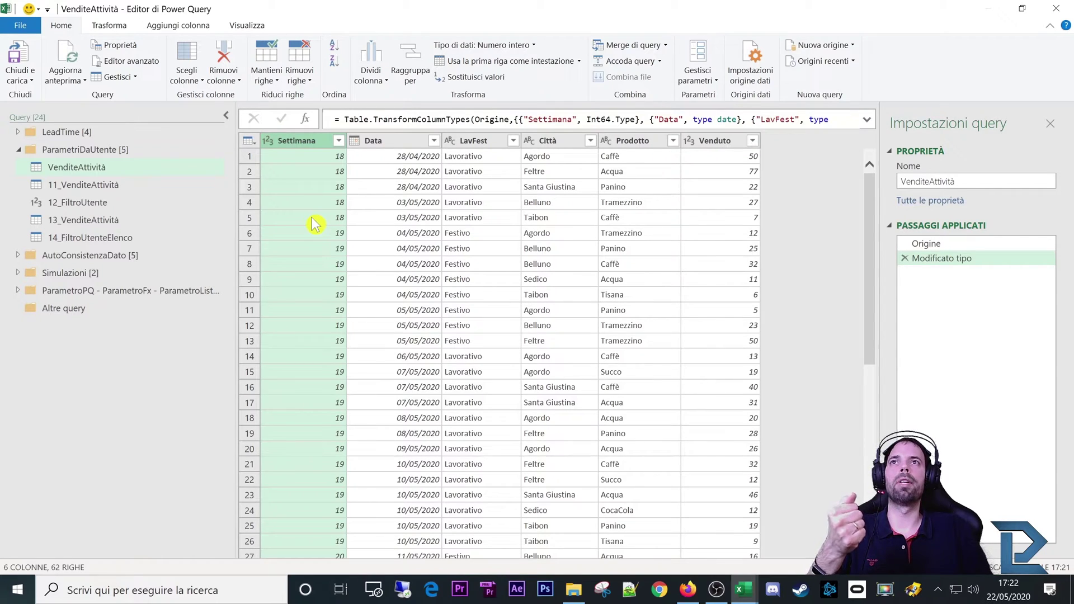
click(339, 141)
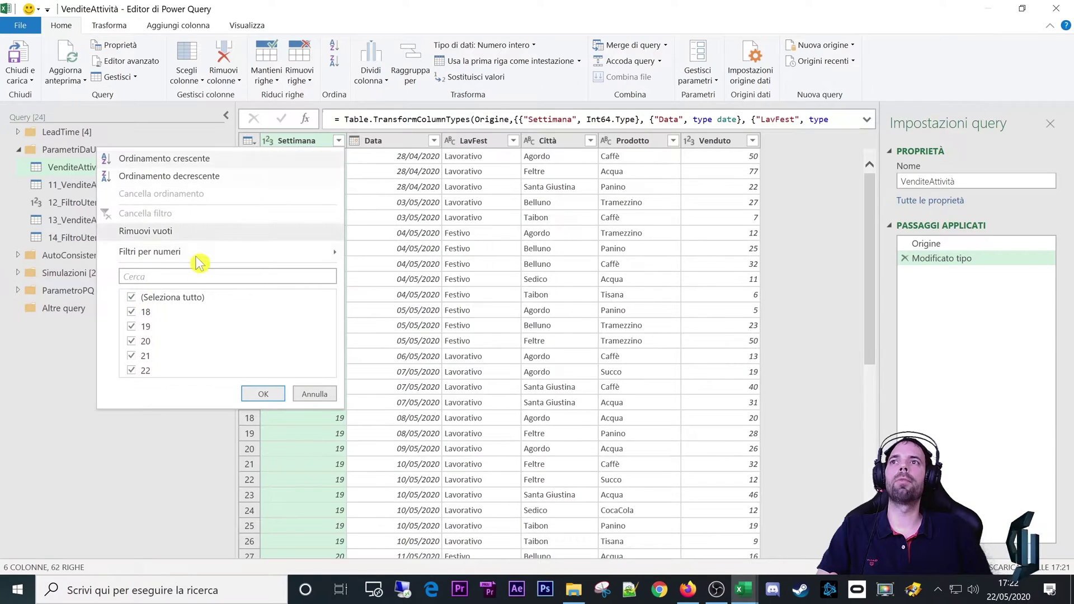
click(133, 297)
click(132, 327)
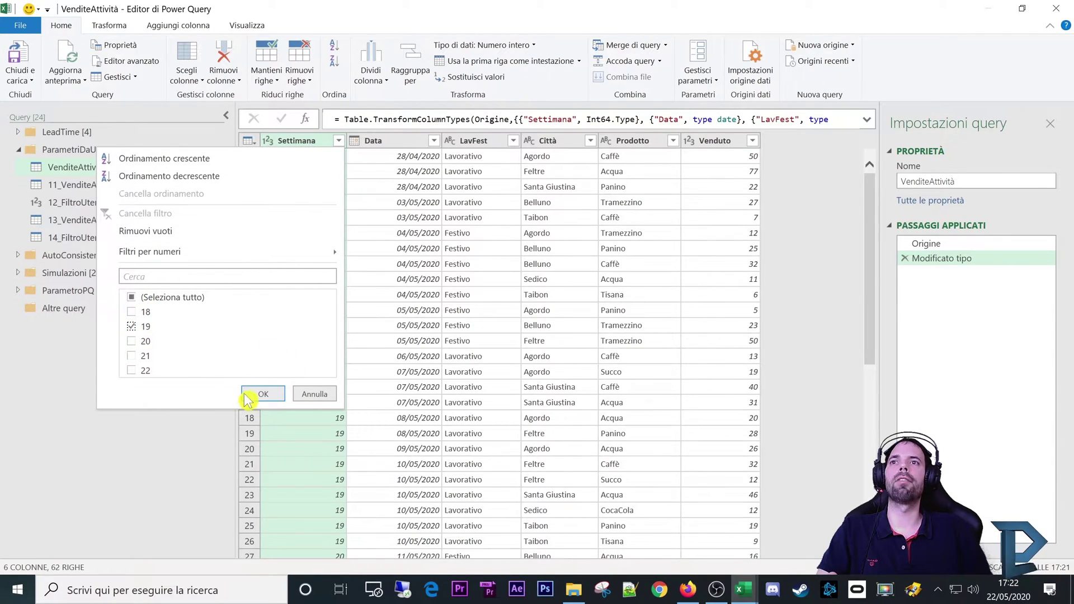
click(263, 394)
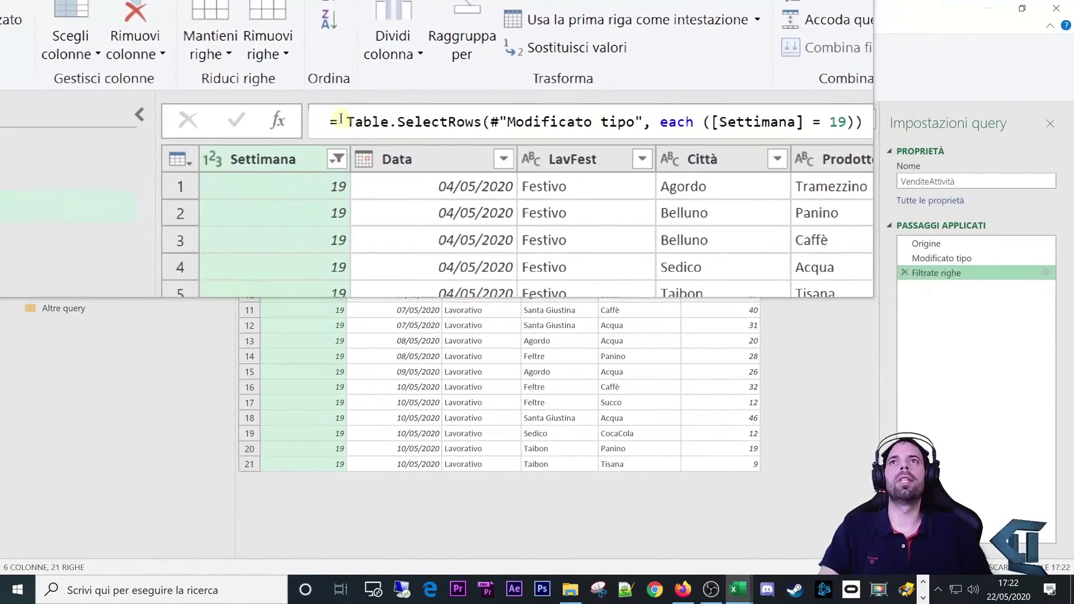
- Review the Table.SelectRows formula of the Filtrate righe step without editing it
drag(341, 119, 365, 122)
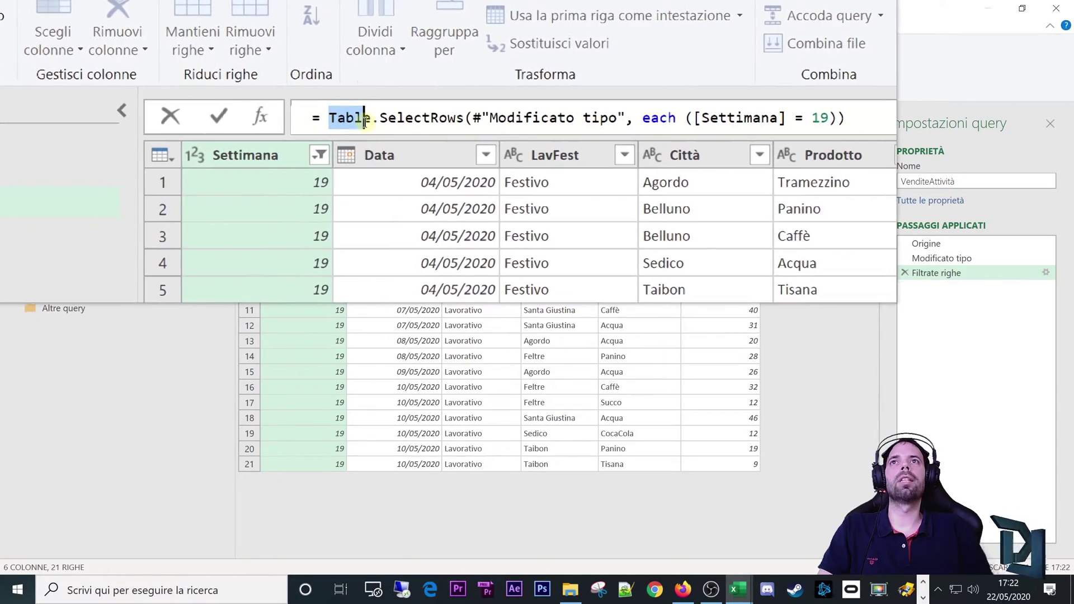
drag(364, 122, 568, 119)
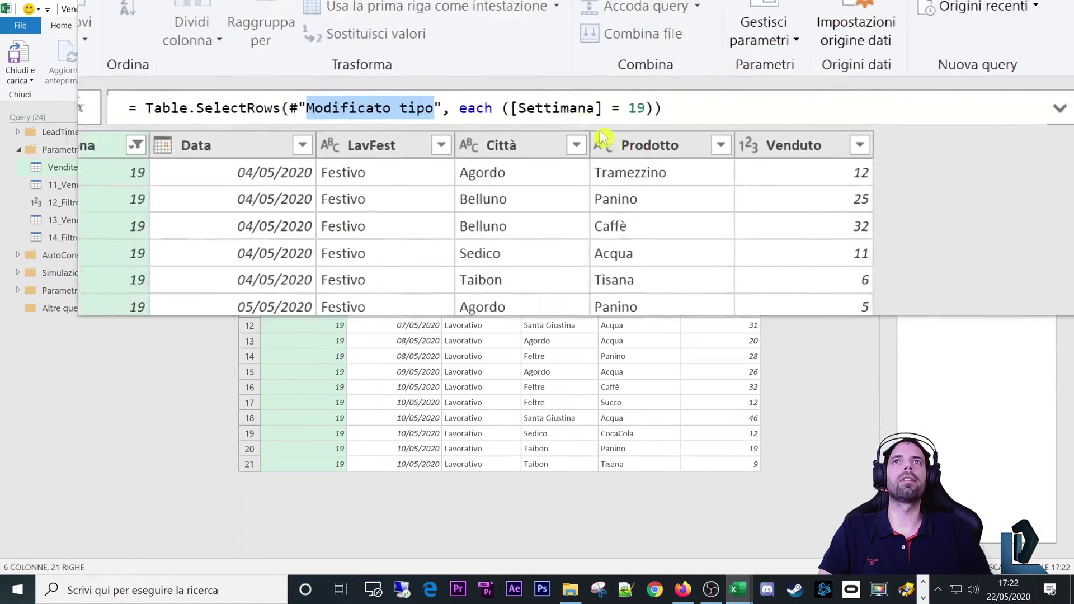
drag(504, 119, 651, 119)
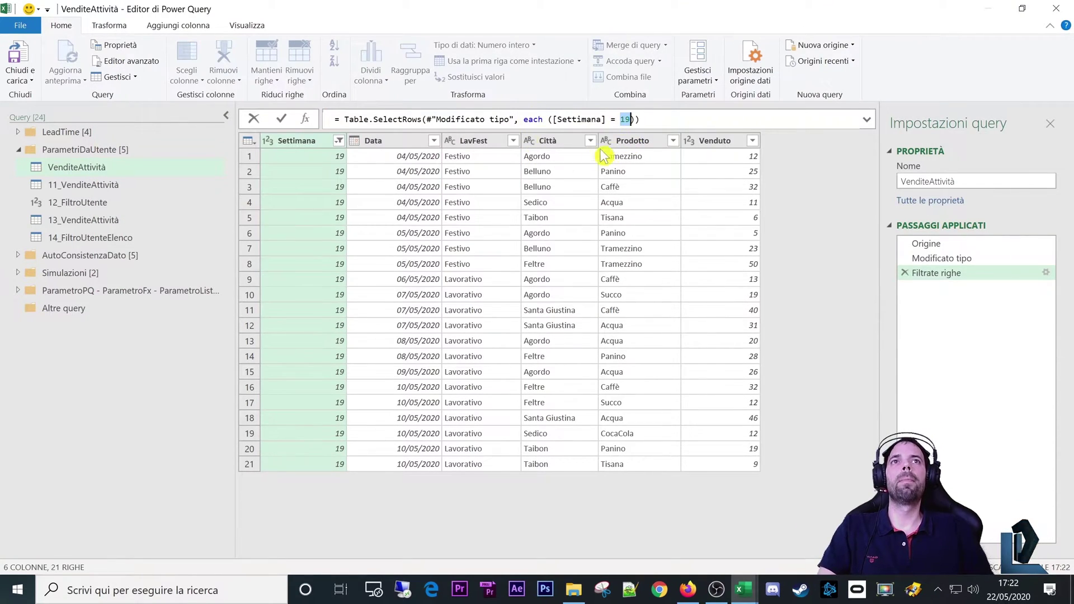
click(972, 334)
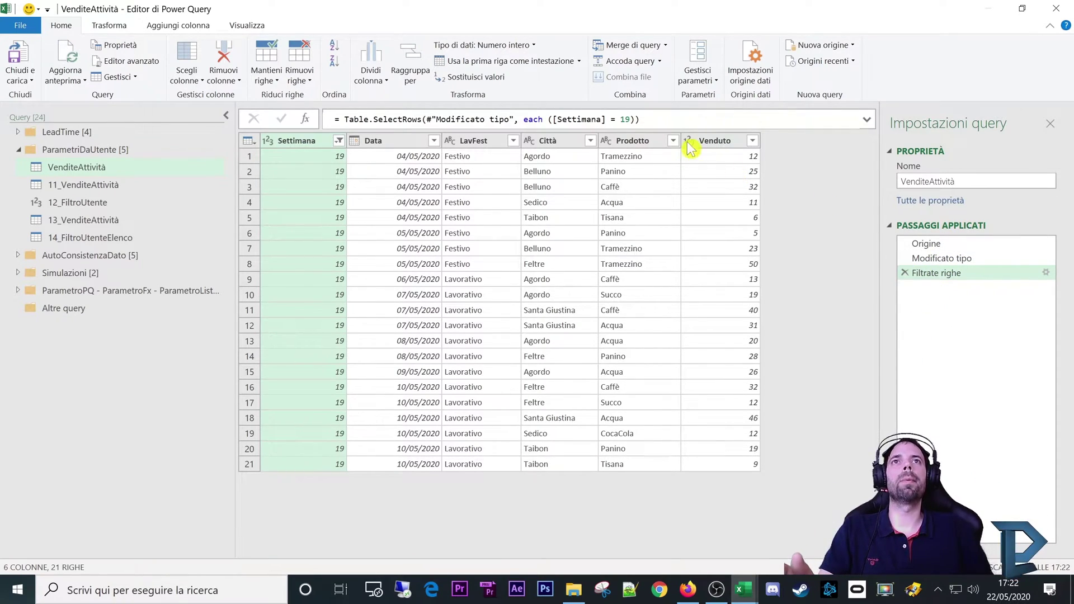
click(629, 121)
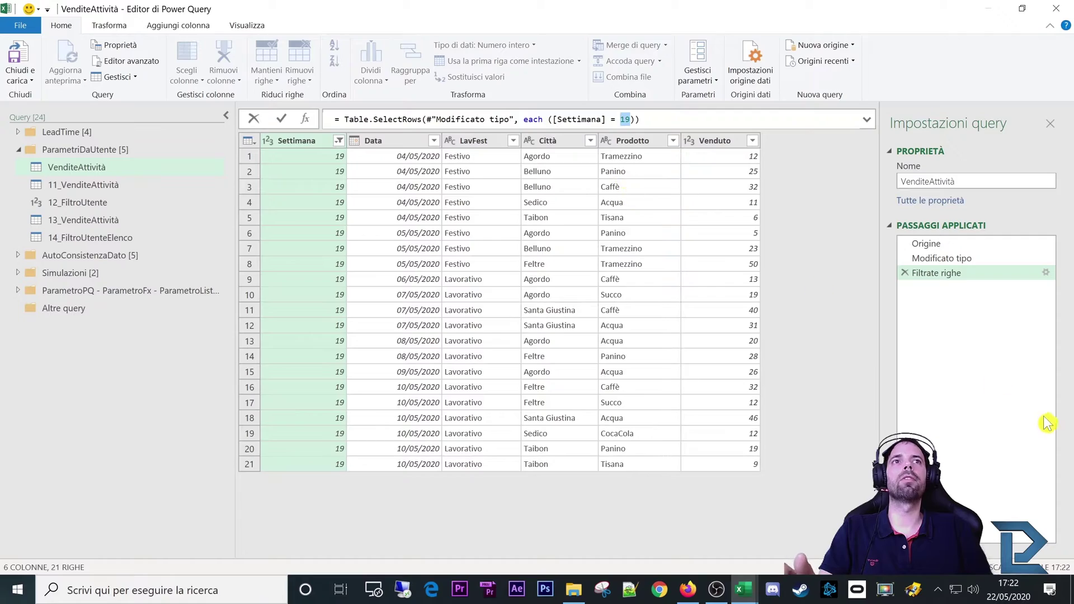
click(967, 353)
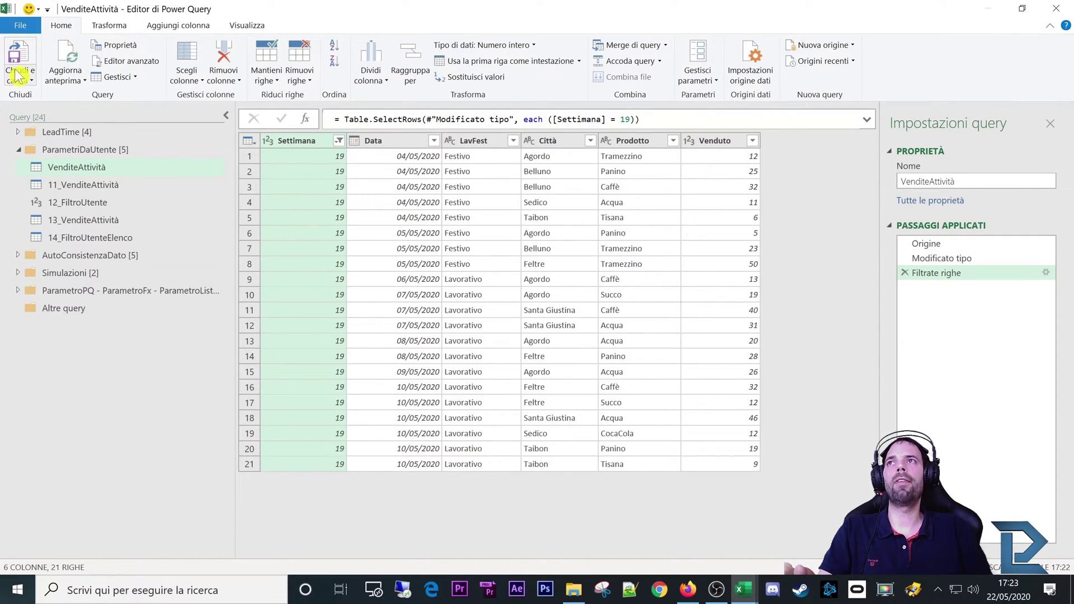
click(19, 75)
- Close and load VenditeAttività as Crea solo connessione
click(36, 112)
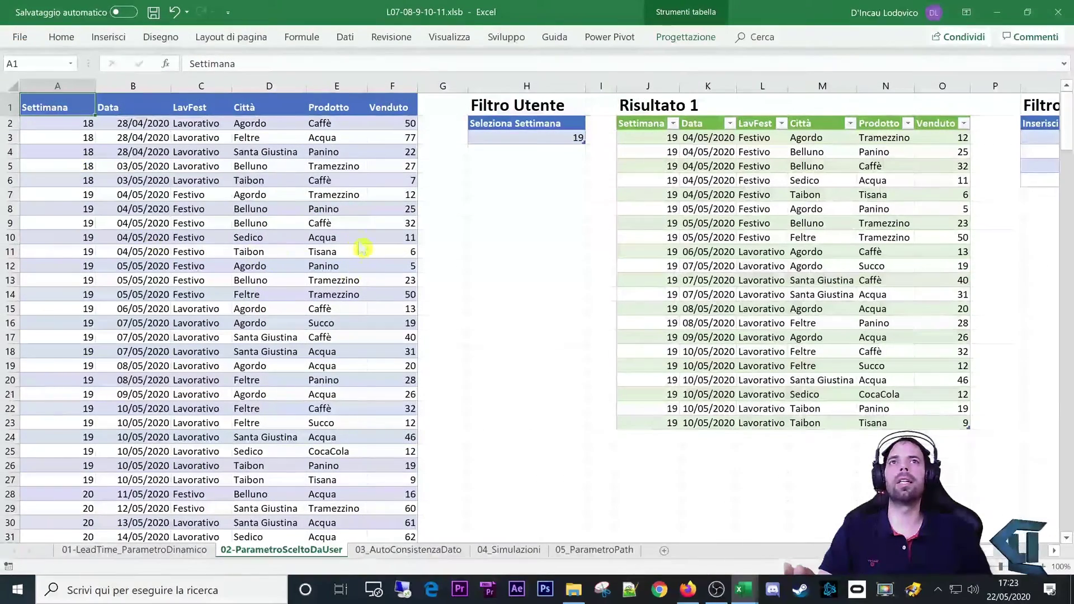
click(644, 269)
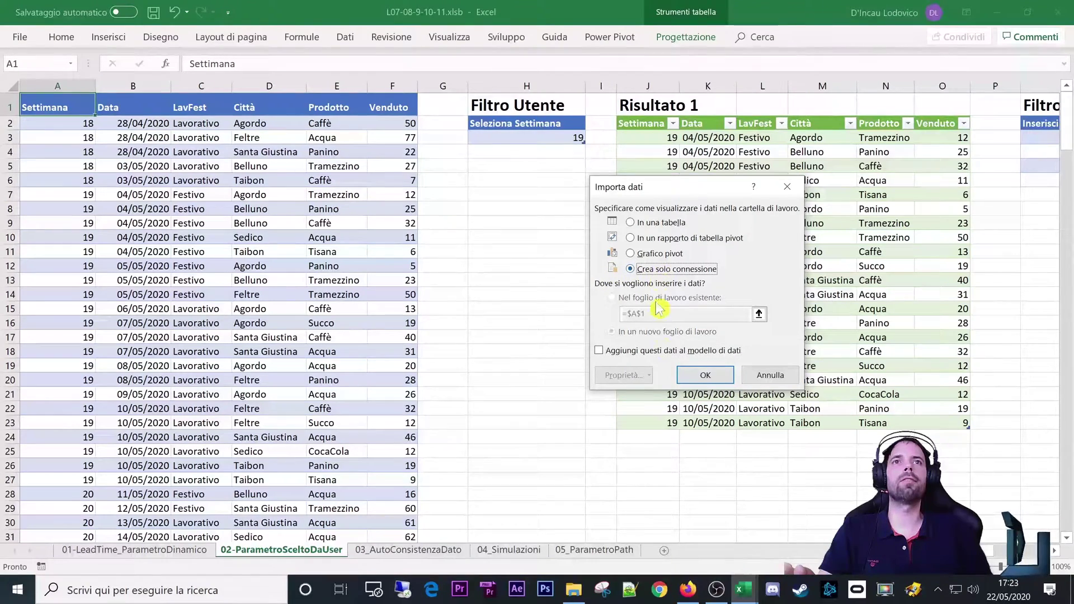
click(690, 372)
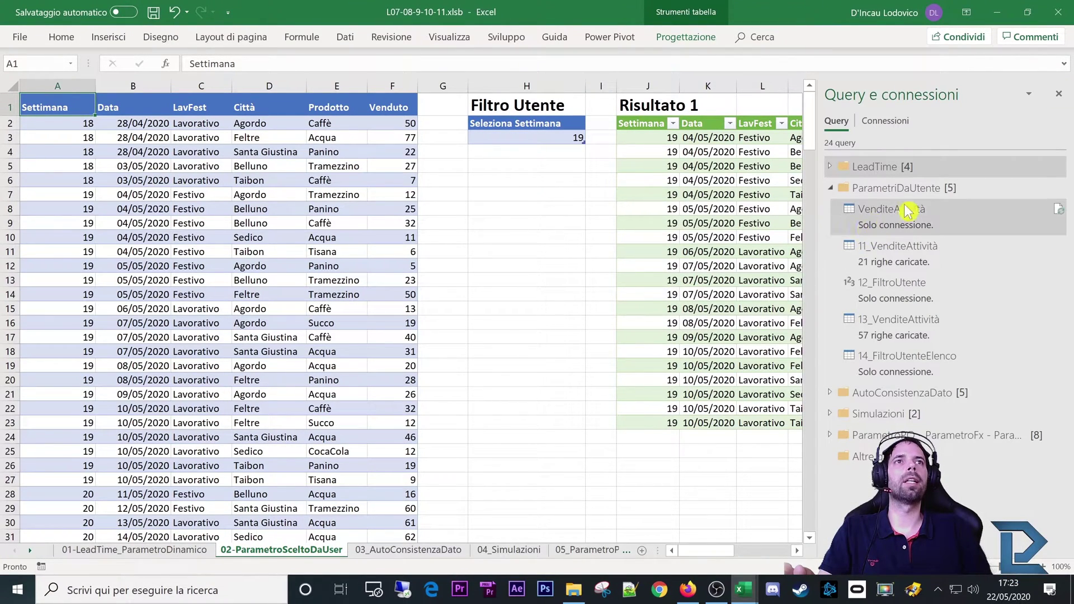
click(526, 208)
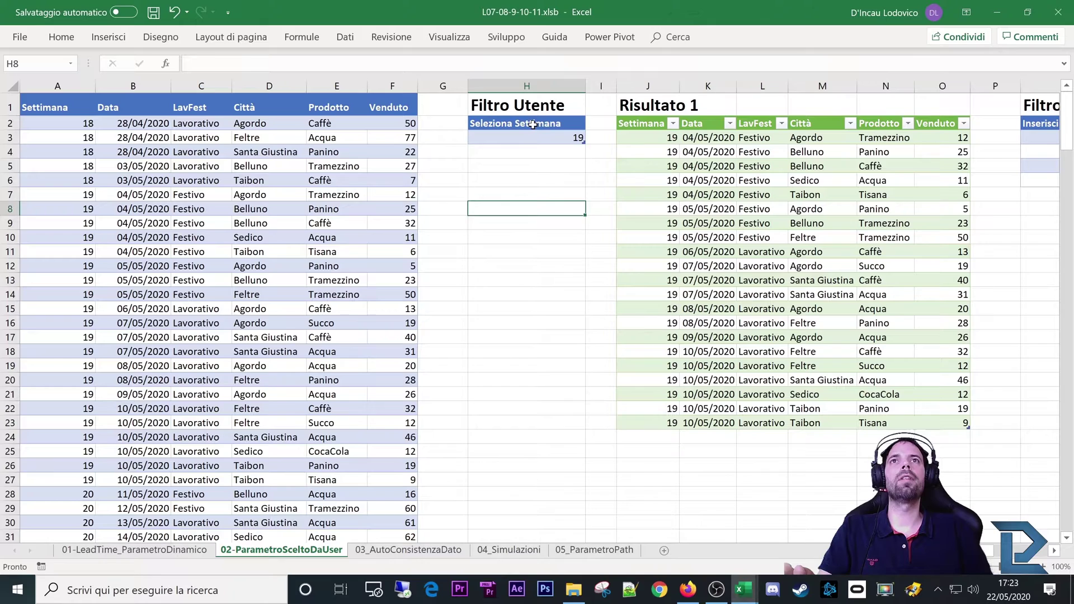
- Select the Filtro Utente table and show the Dati ribbon commands
drag(533, 124, 532, 137)
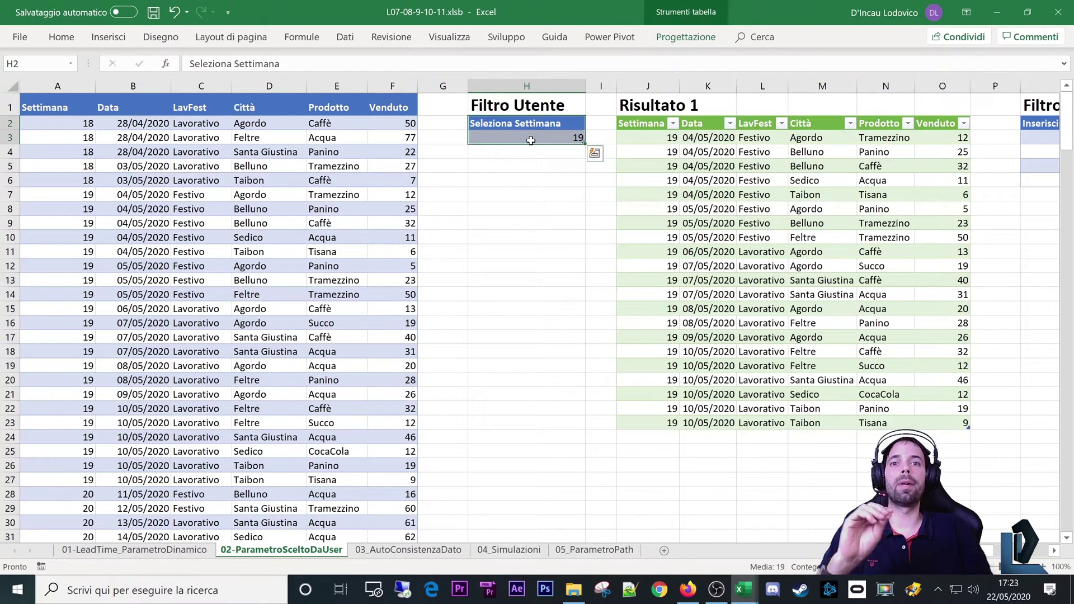
click(528, 122)
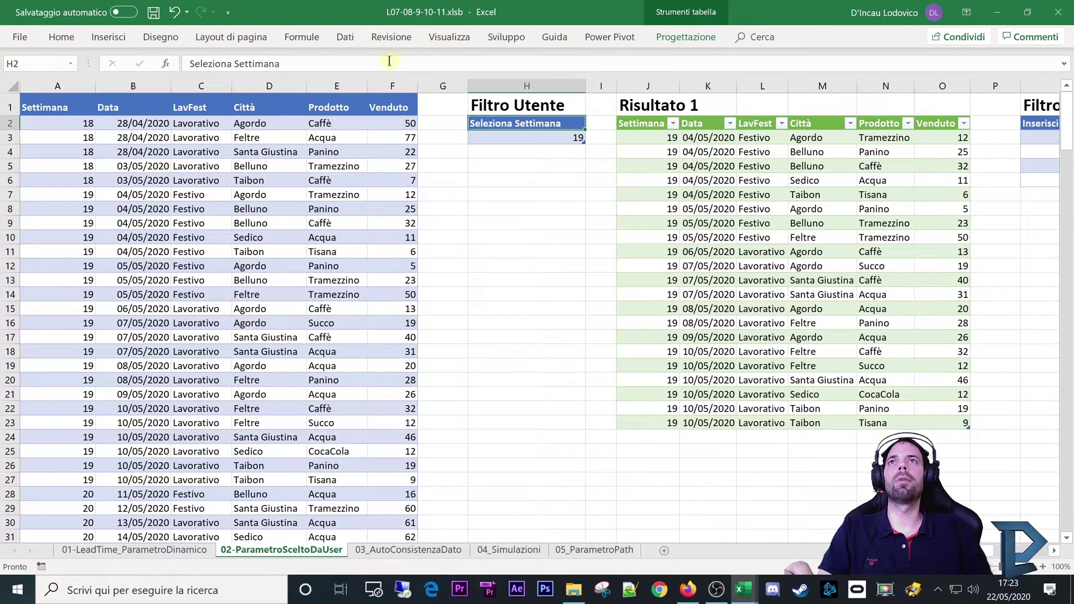
click(348, 38)
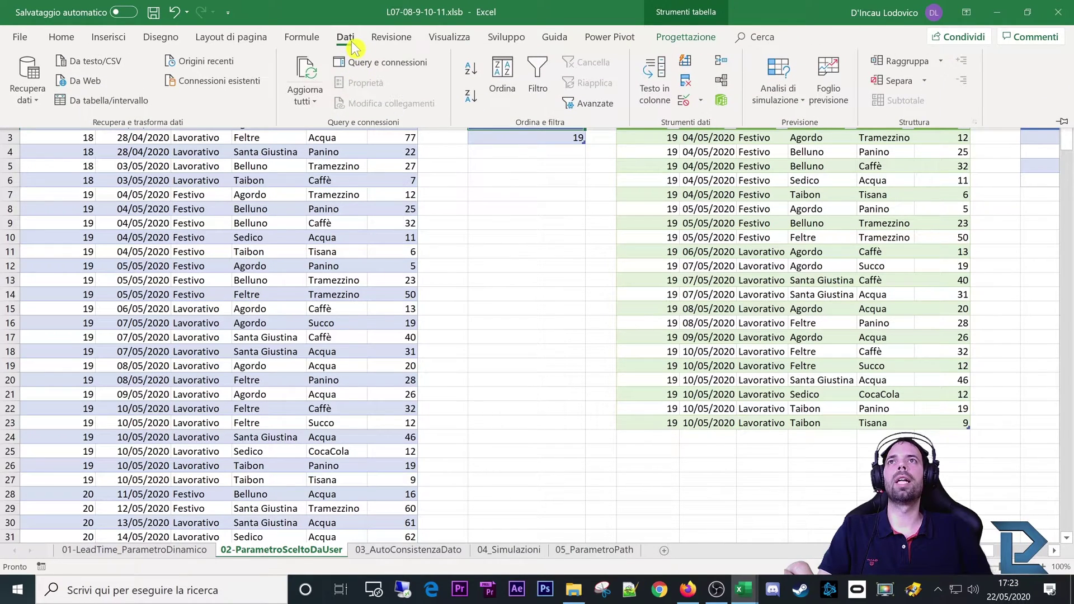
- Create the FiltroUtente query from the Filtro Utente table, file it under ParametriDaUtente, and preview week 19
click(101, 106)
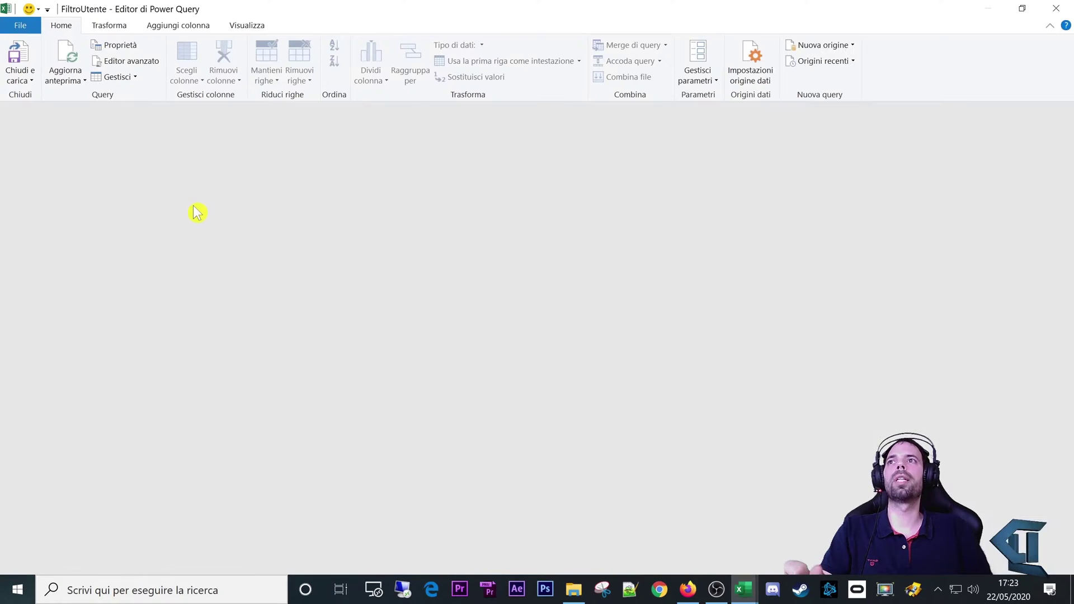
click(12, 118)
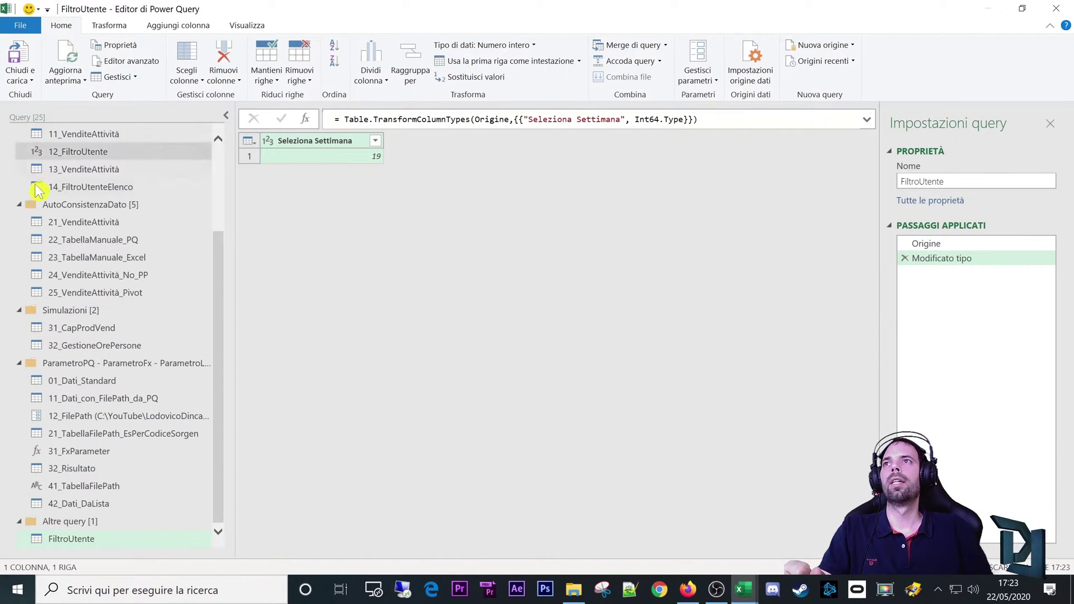
scroll(28, 140, up, 3)
click(18, 132)
click(18, 255)
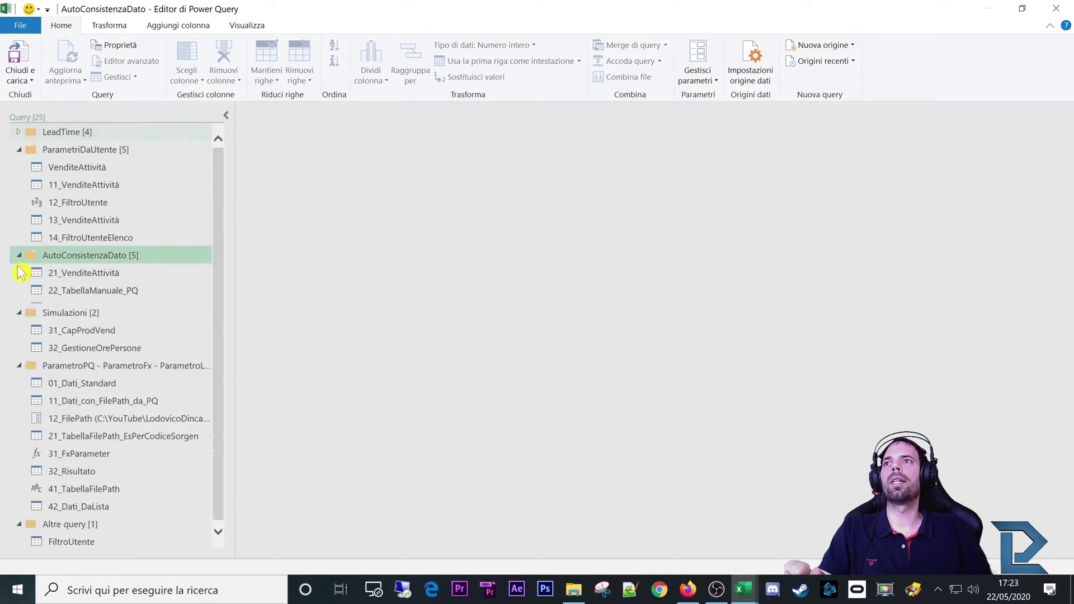
click(18, 273)
click(18, 290)
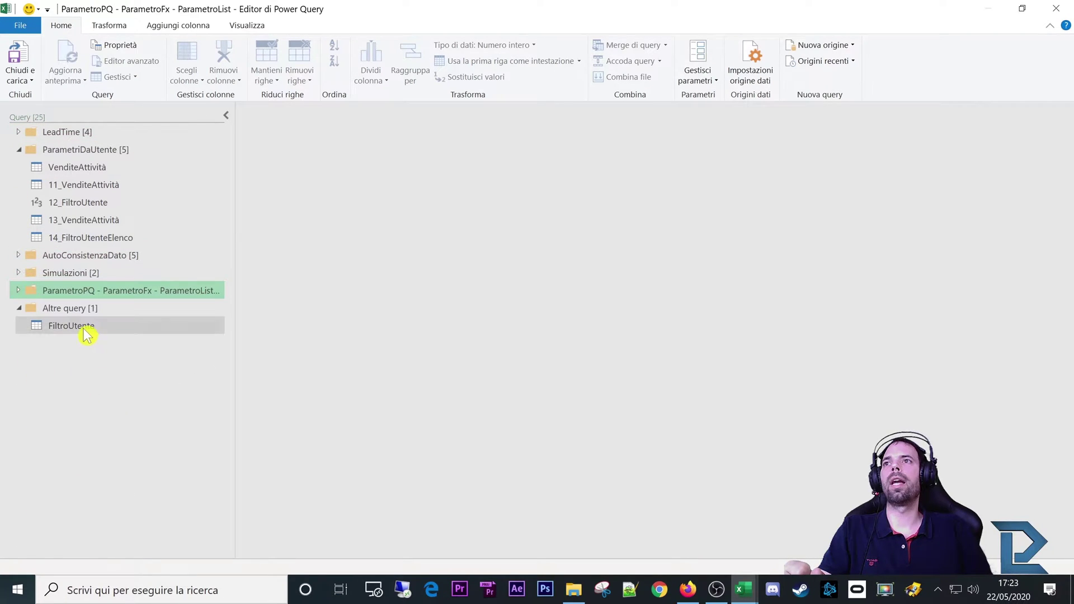
mouse_move(86, 332)
mouse_down()
mouse_move(89, 191)
mouse_move(76, 173)
mouse_up()
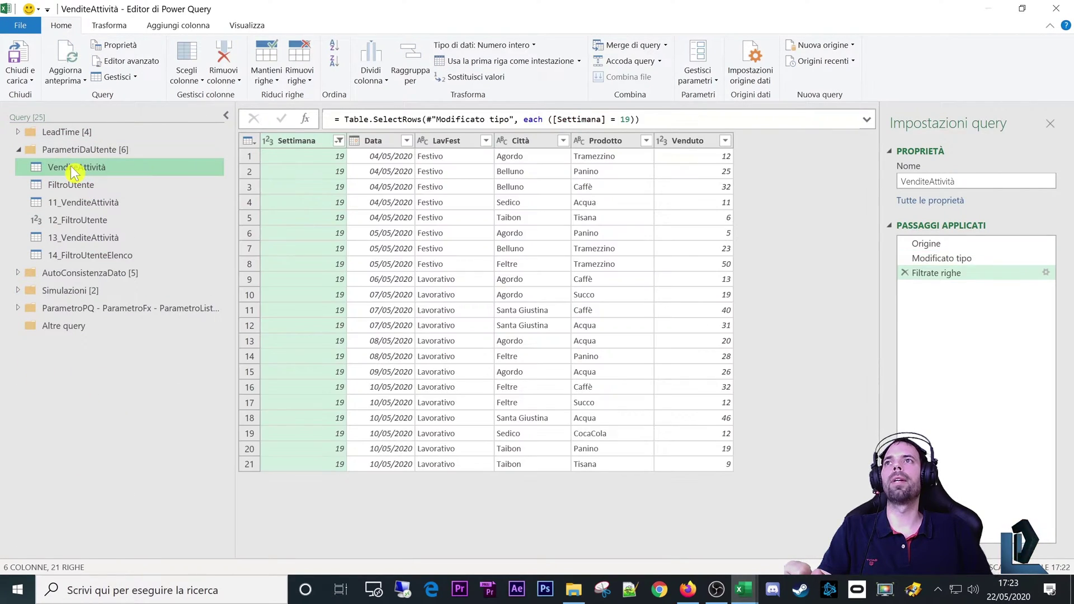
click(71, 185)
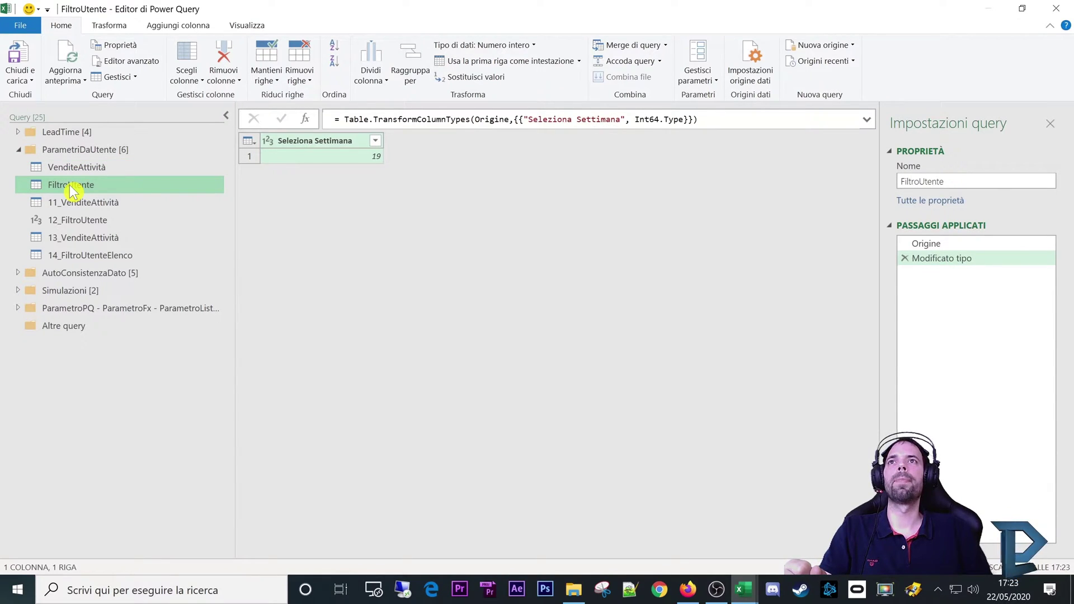
- Drill down FiltroUtente's Seleziona Settimana cell so the query returns the plain value 19
click(920, 244)
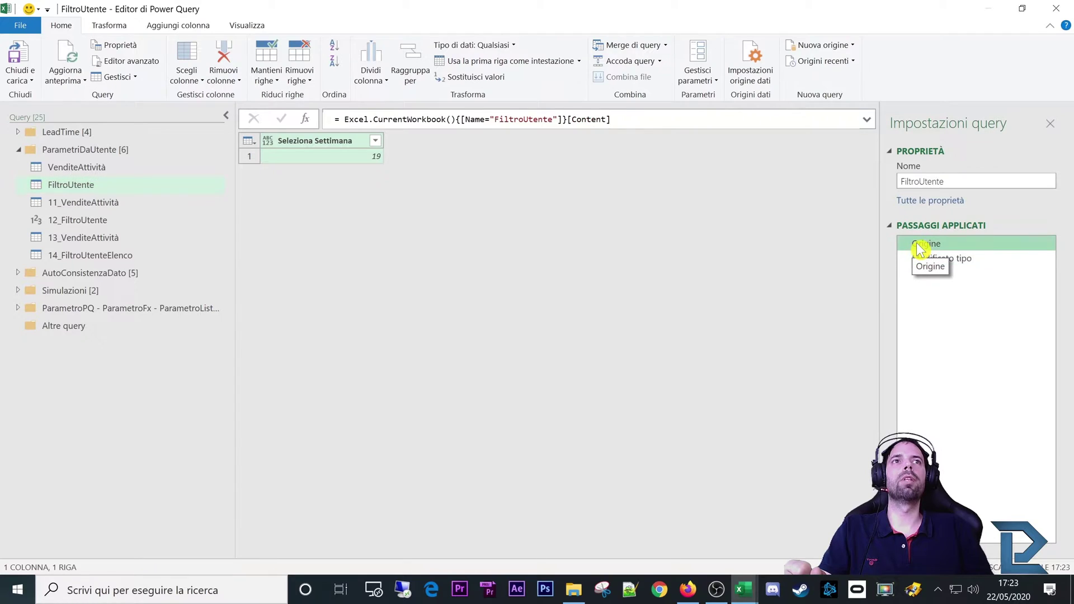
click(301, 158)
right_click(300, 158)
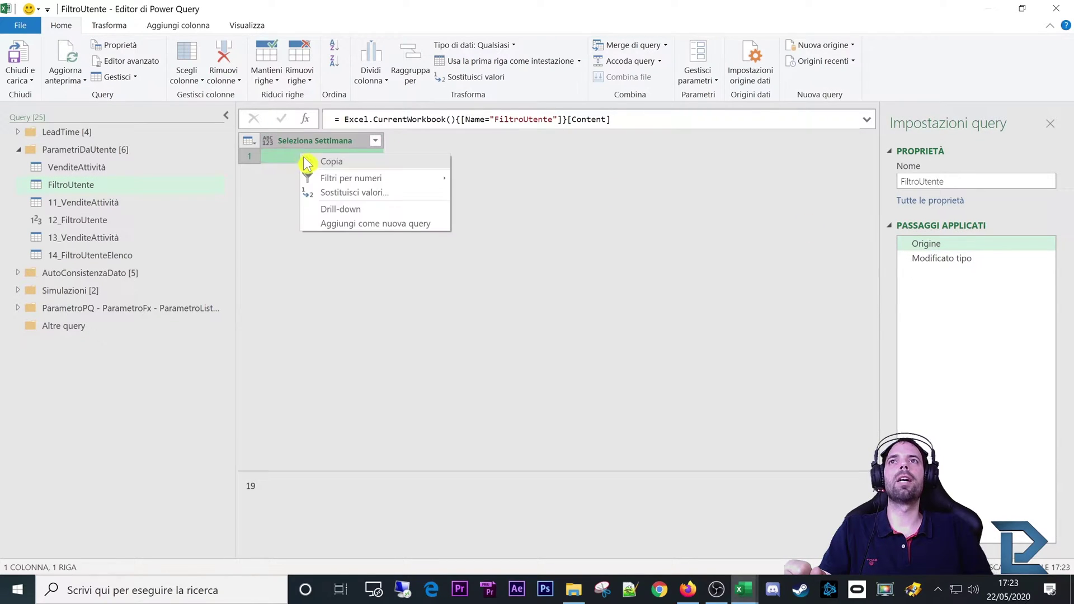
click(348, 211)
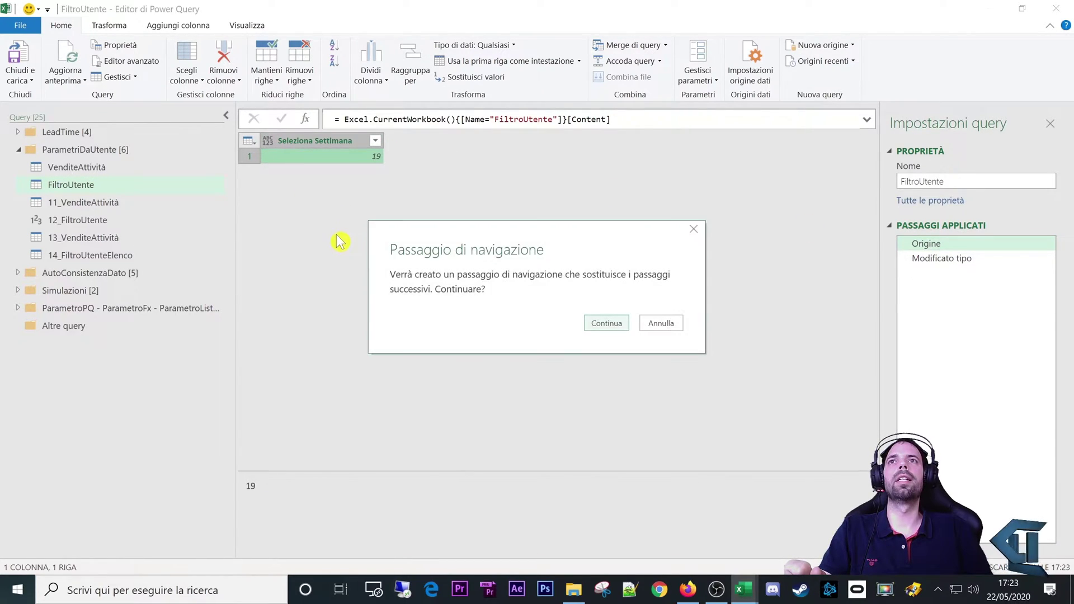
click(616, 324)
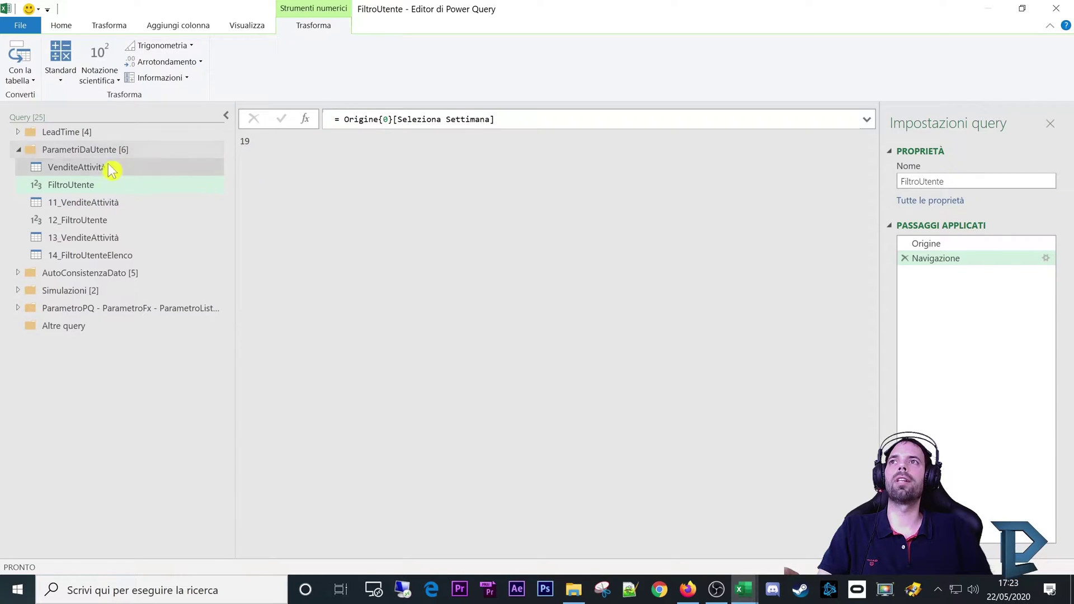
click(70, 169)
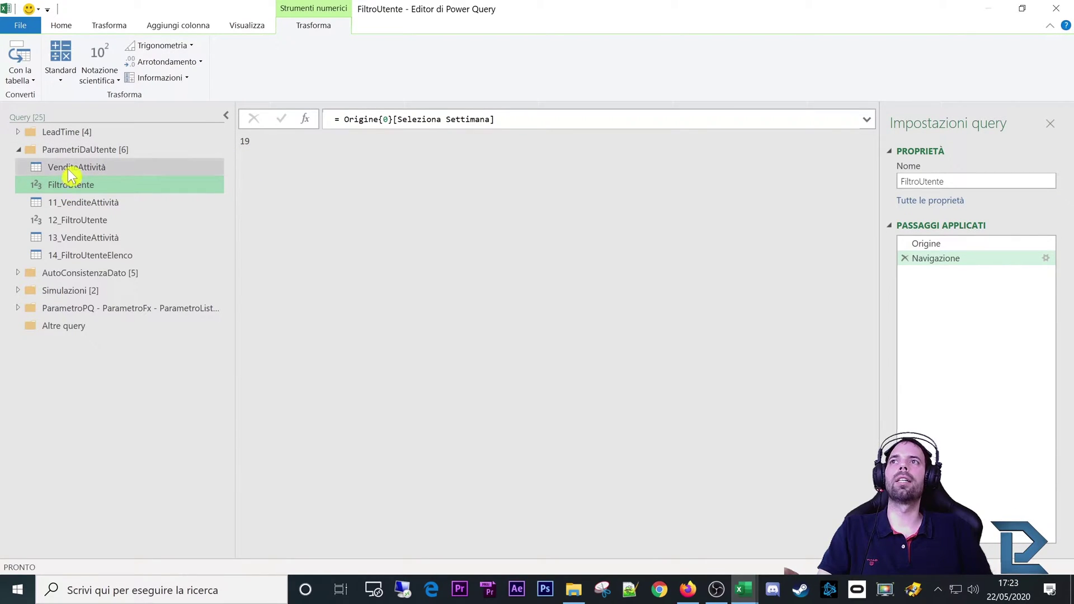
- In the Filtrate righe formula, replace the fixed 19 with Number.From(FiltroUtente)
click(951, 279)
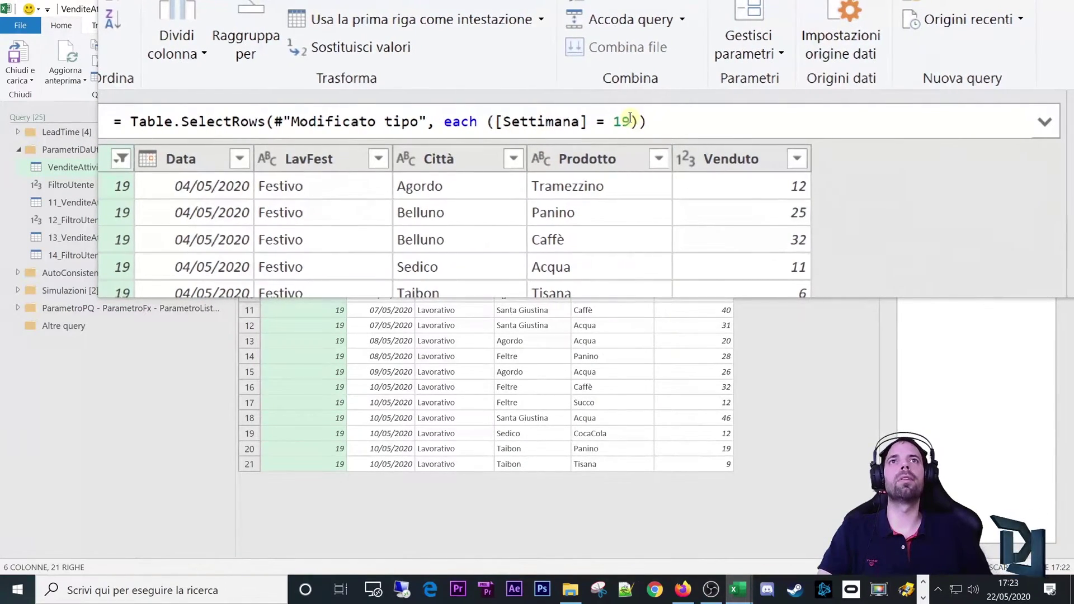
drag(629, 120, 615, 121)
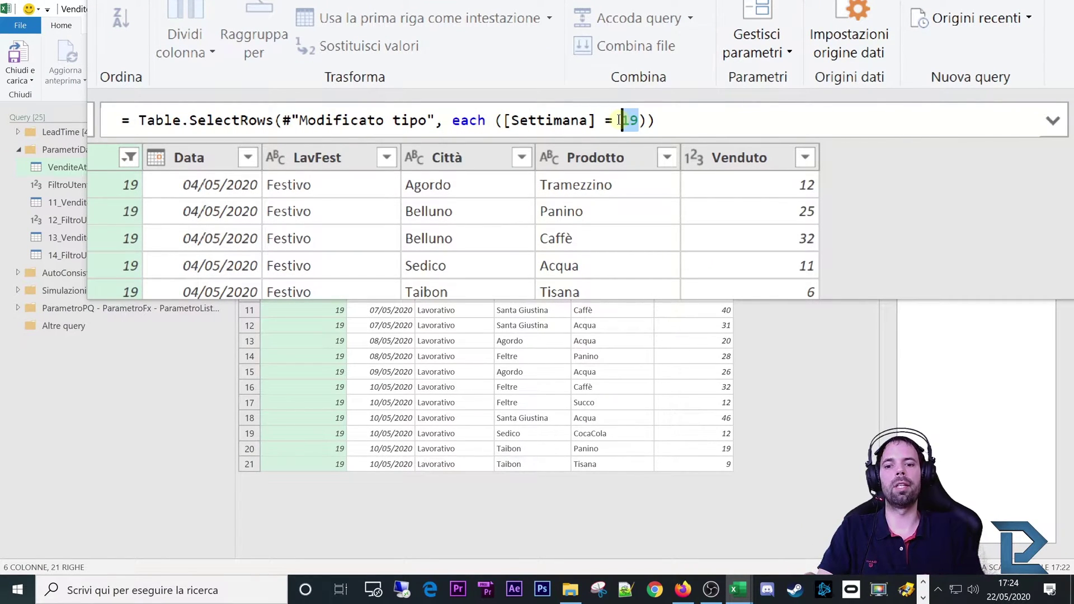
text(INumber.)
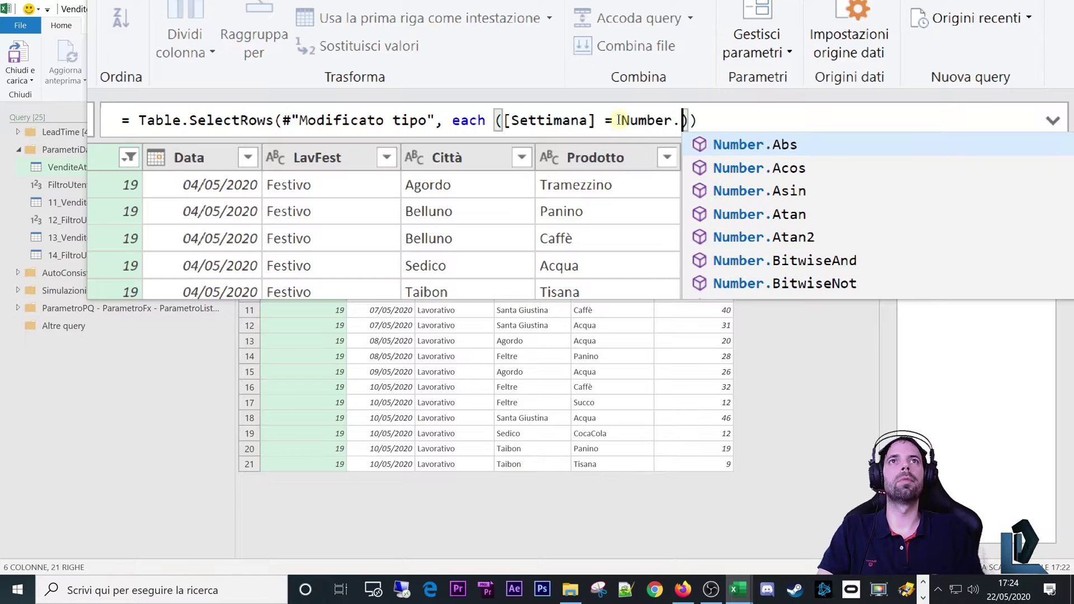
text(From()
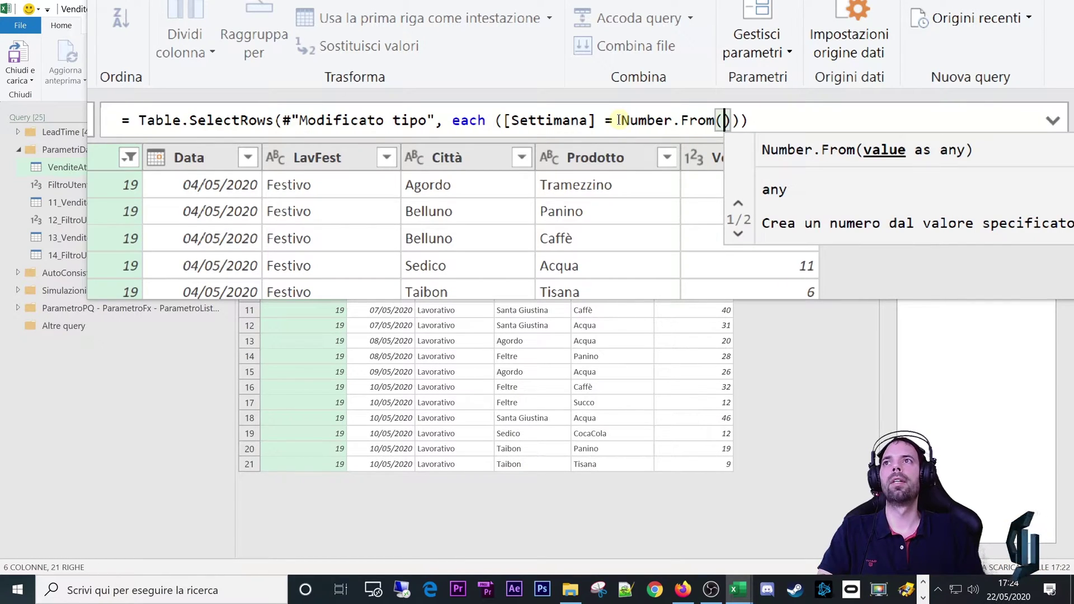
text(Filtro)
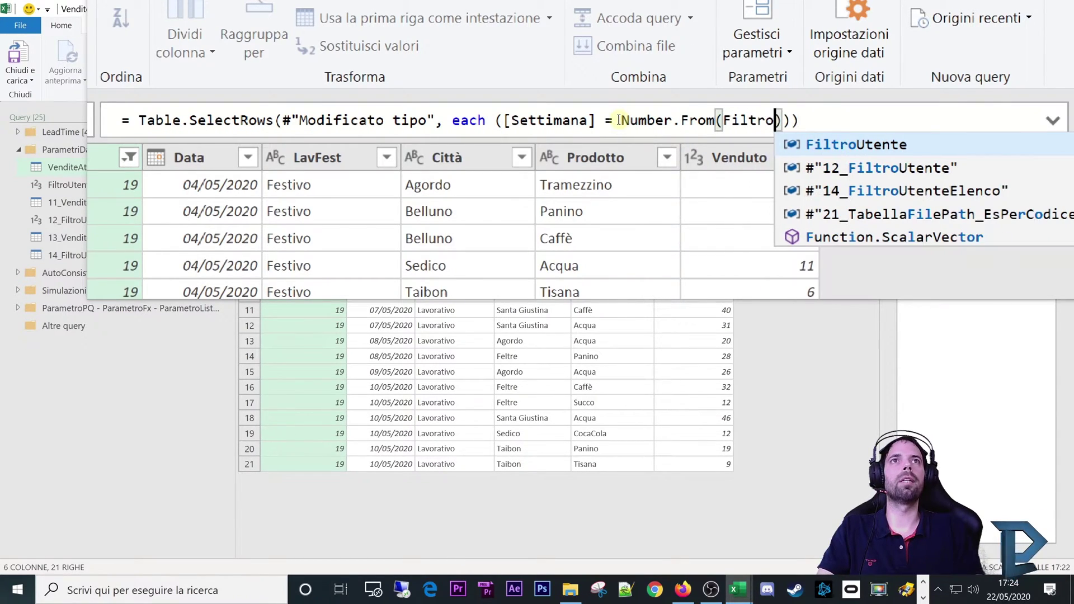
text(Utente)
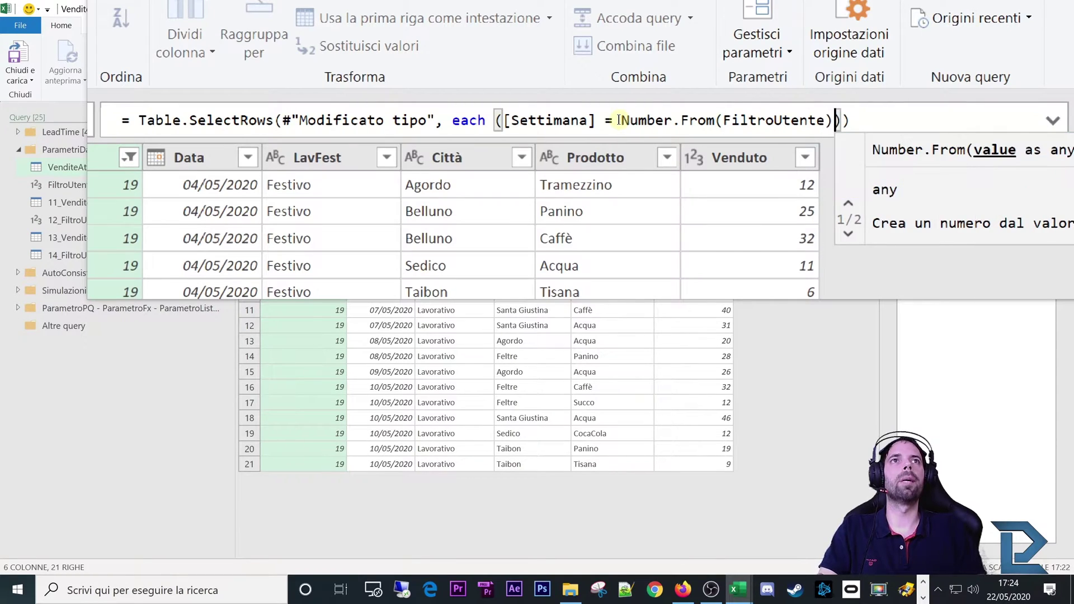
text())
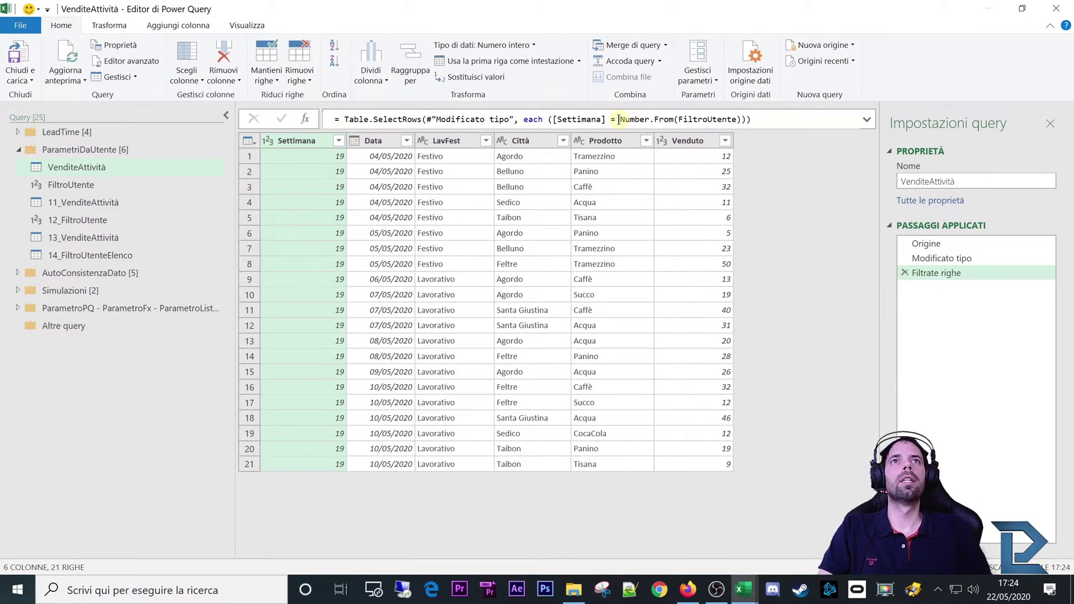
click(302, 221)
- Close Power Query and load the query as connection only
click(25, 76)
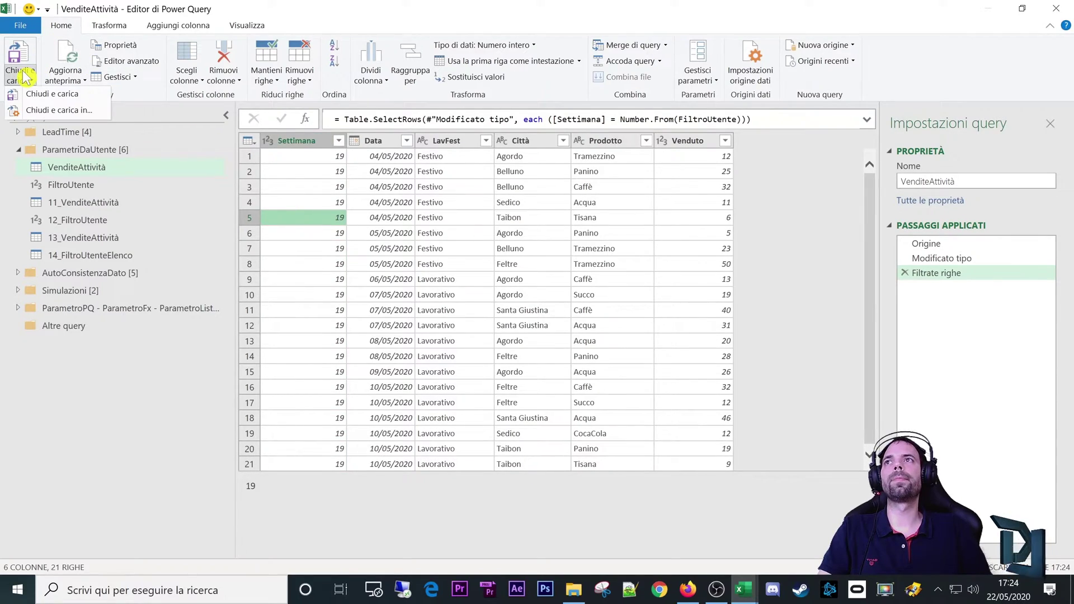
click(28, 93)
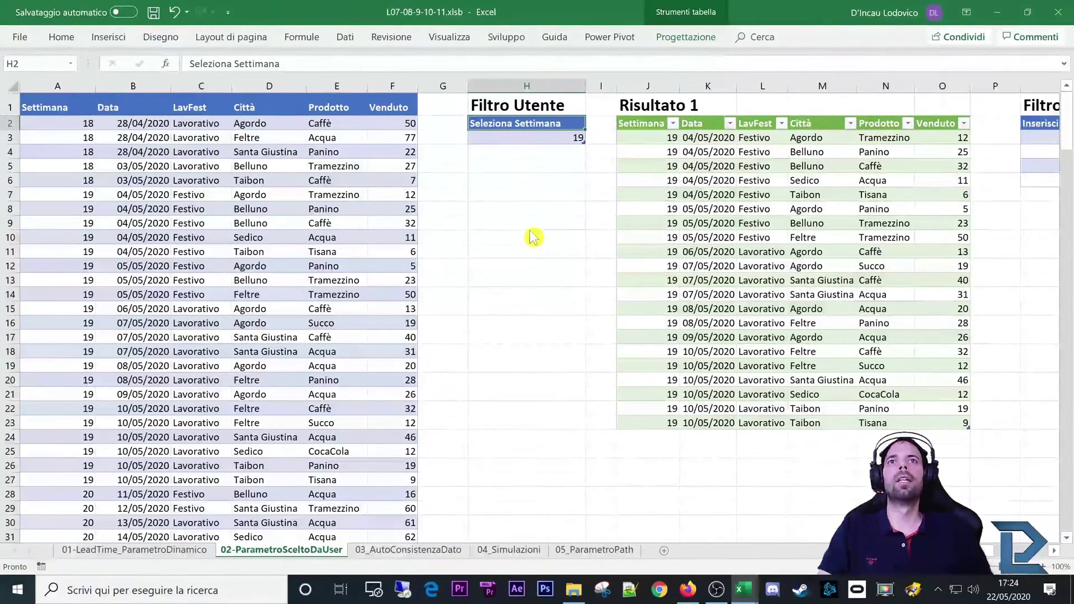
click(668, 269)
click(706, 375)
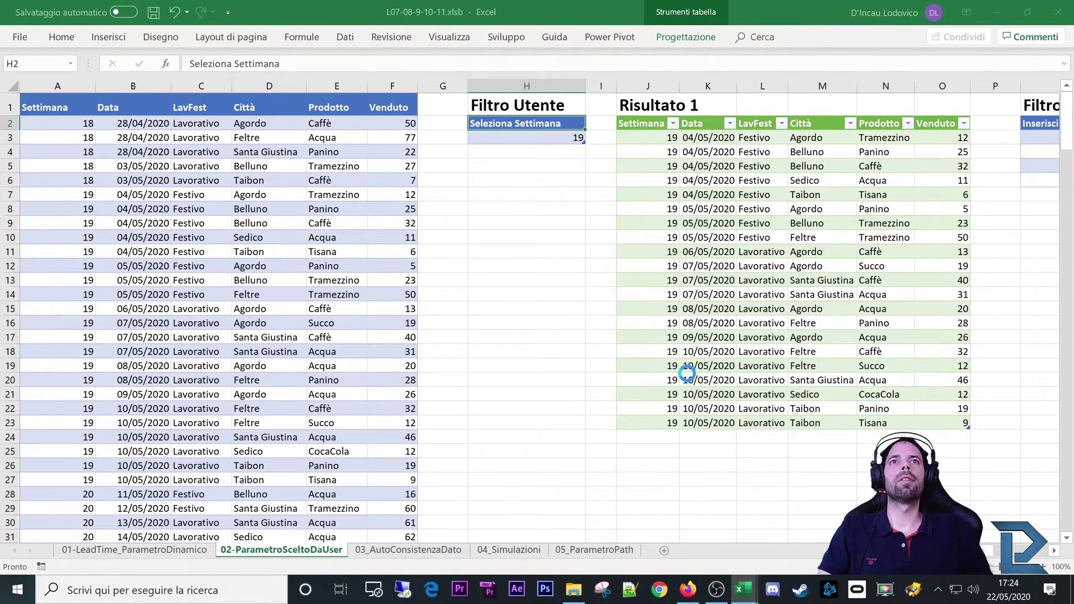
- Enter week 20 in cell H3 and reopen the VenditeAttività query for editing
click(527, 140)
text(20)
key(Return)
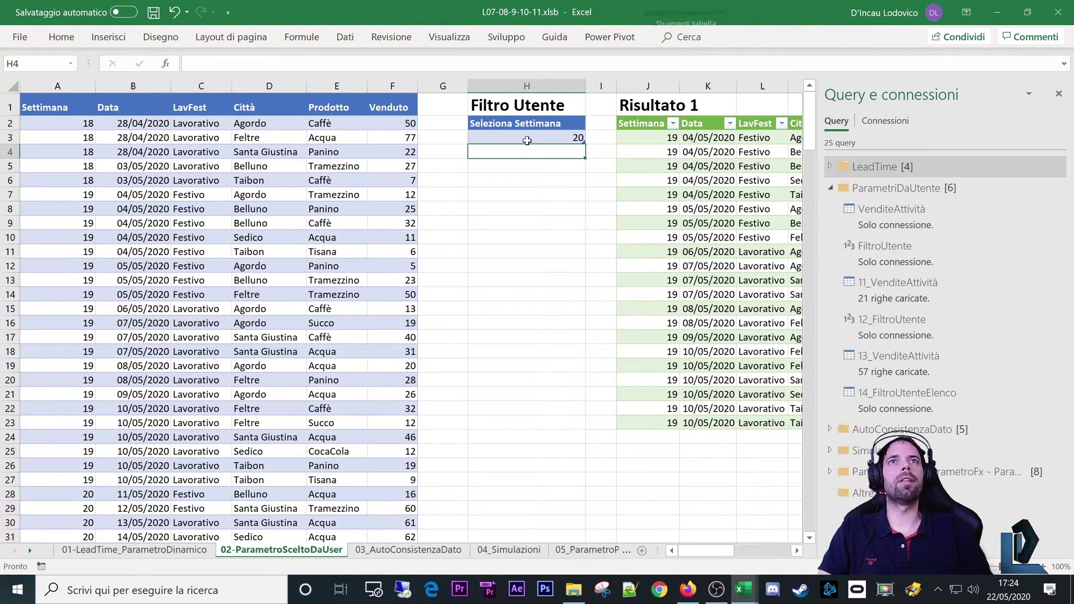
right_click(890, 210)
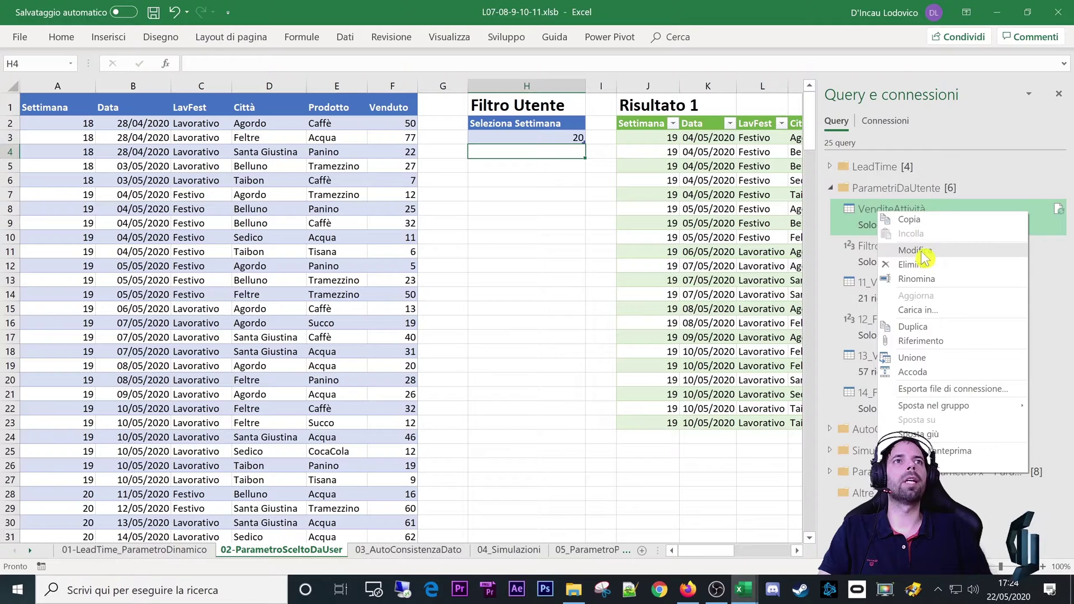
click(913, 250)
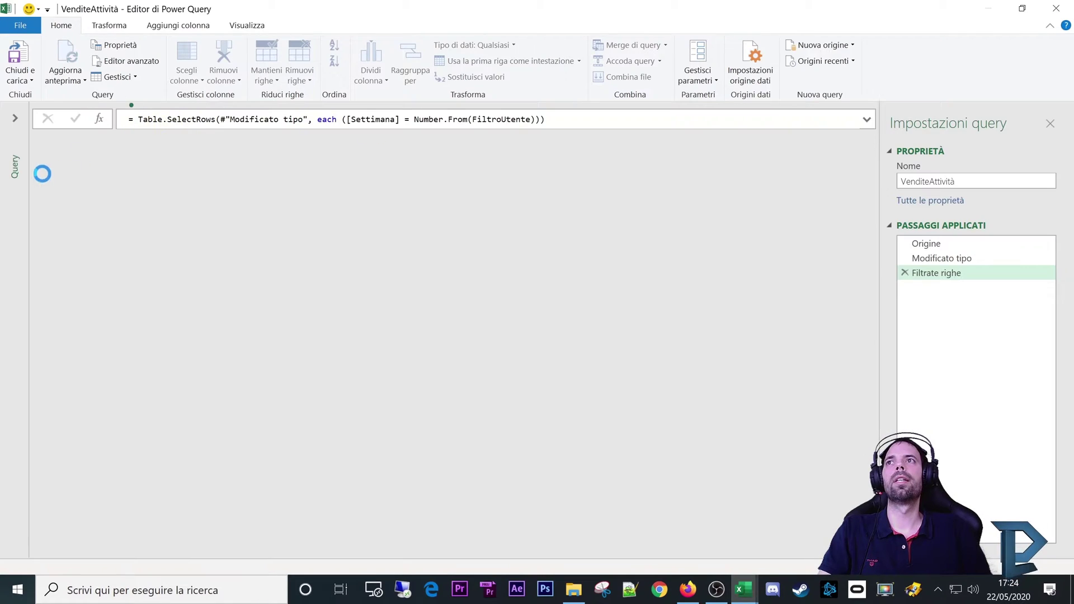
- Collapse the AutoConsistenzaDato, Simulazioni, ParametroPQ and LeadTime query folders
click(15, 119)
scroll(84, 235, up, 3)
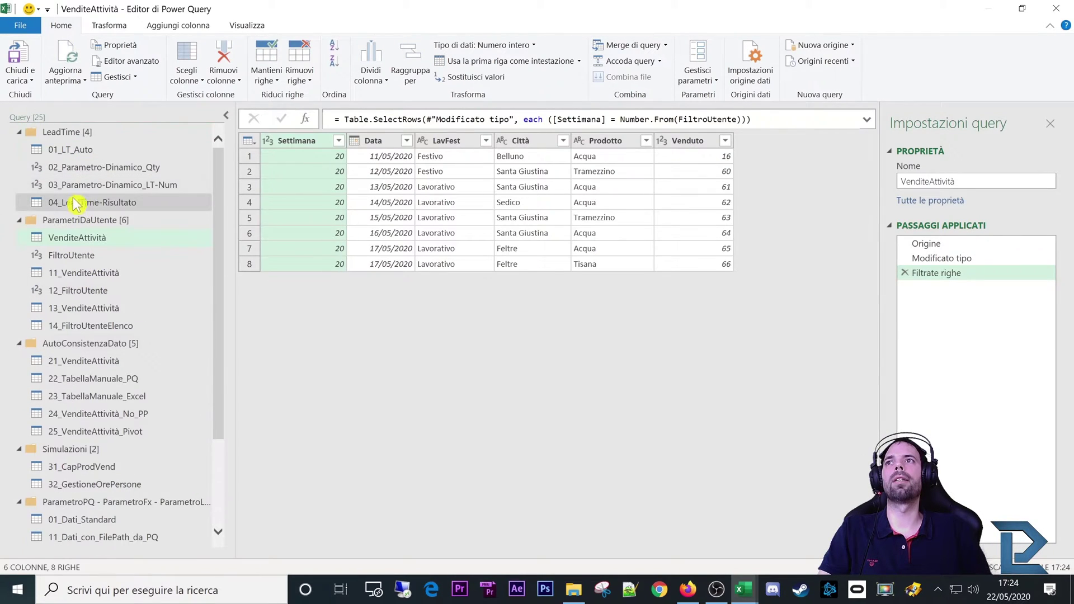
click(19, 343)
click(18, 361)
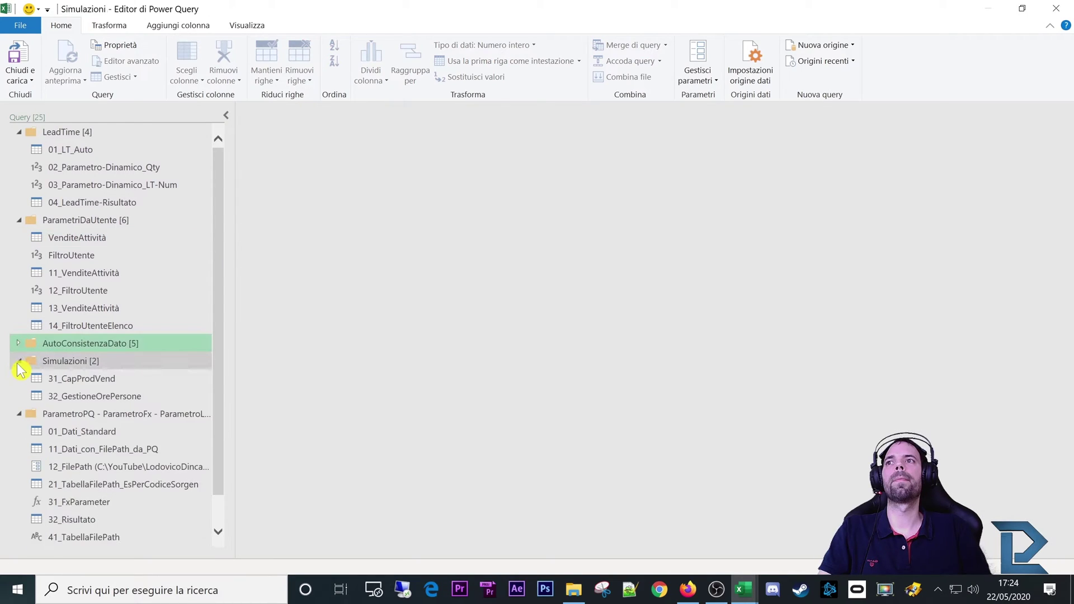
click(20, 380)
click(18, 132)
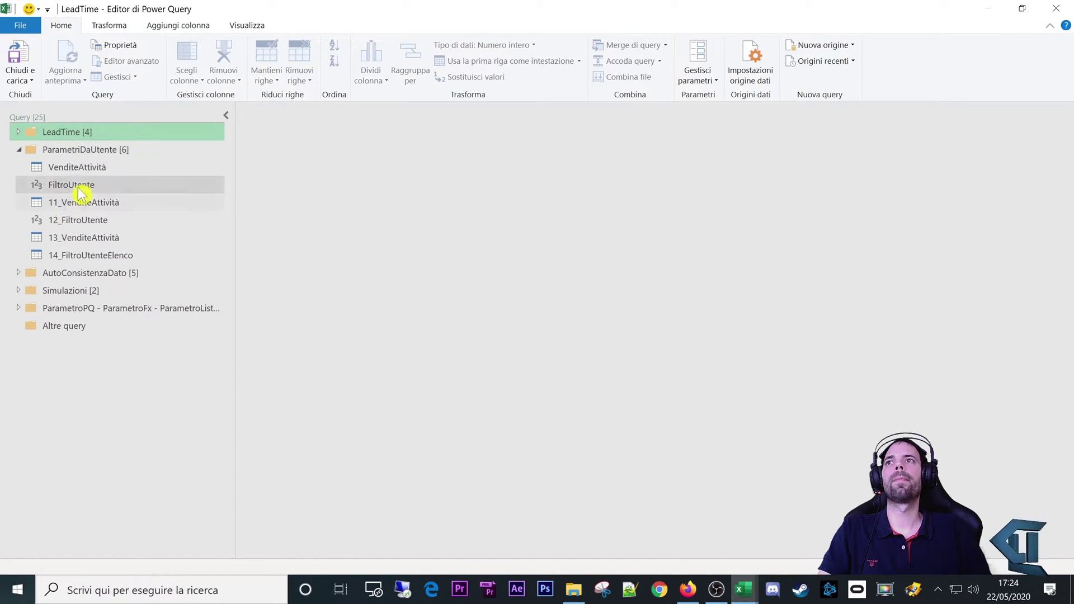
- Compare the VenditeAttività preview with FiltroUtente, which now returns week 20
click(112, 167)
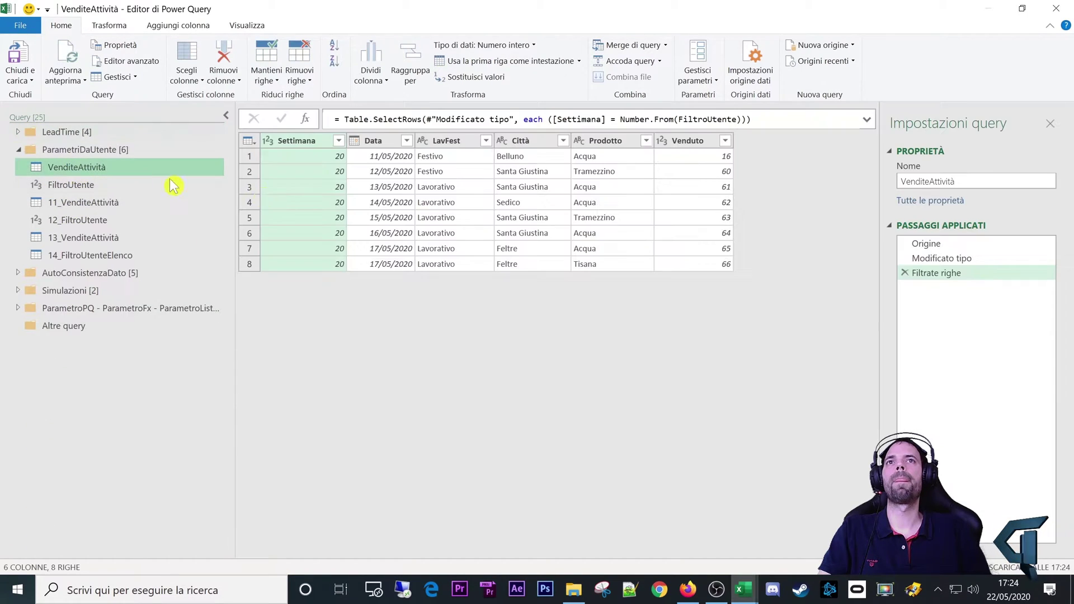
click(308, 207)
click(89, 186)
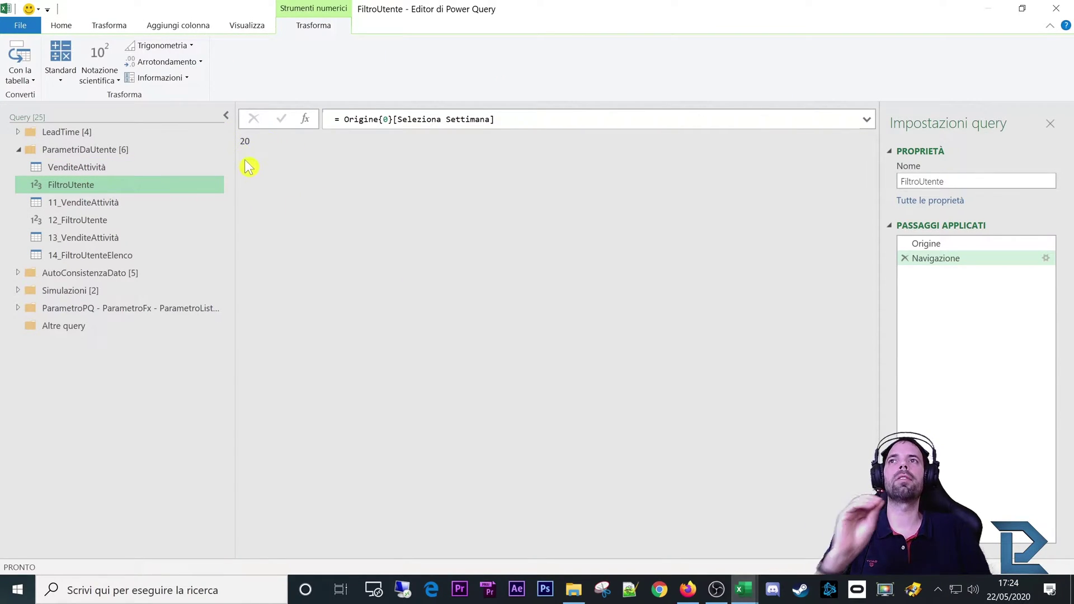
click(307, 205)
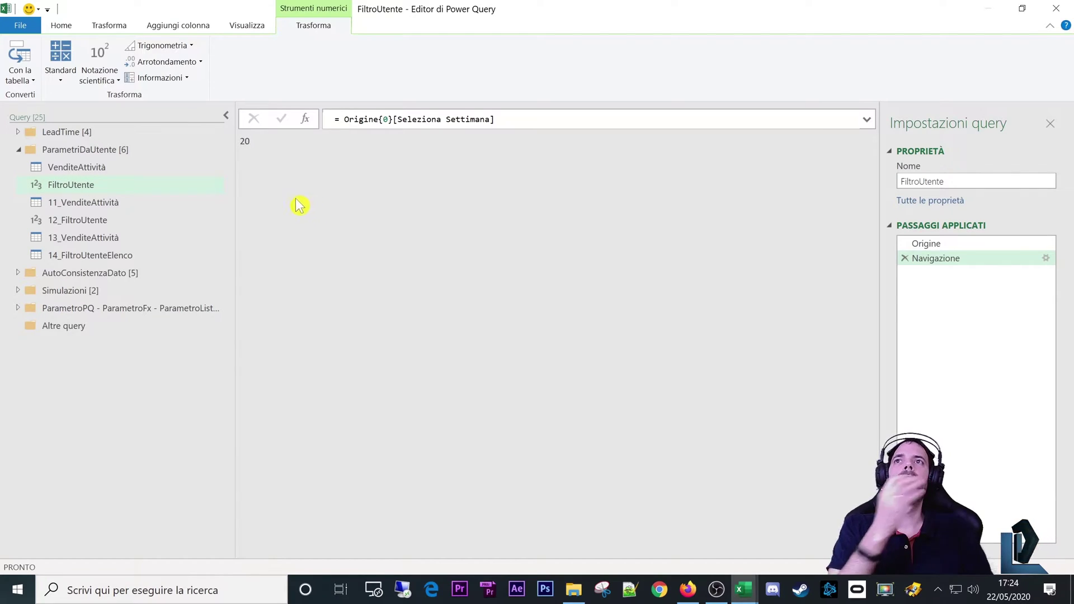
click(88, 187)
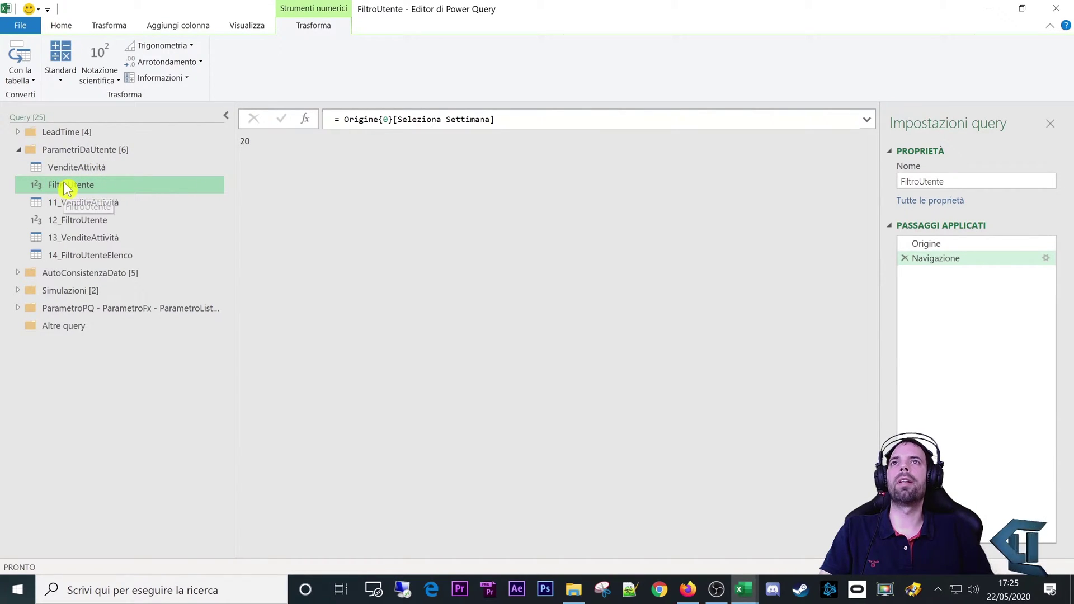
click(249, 25)
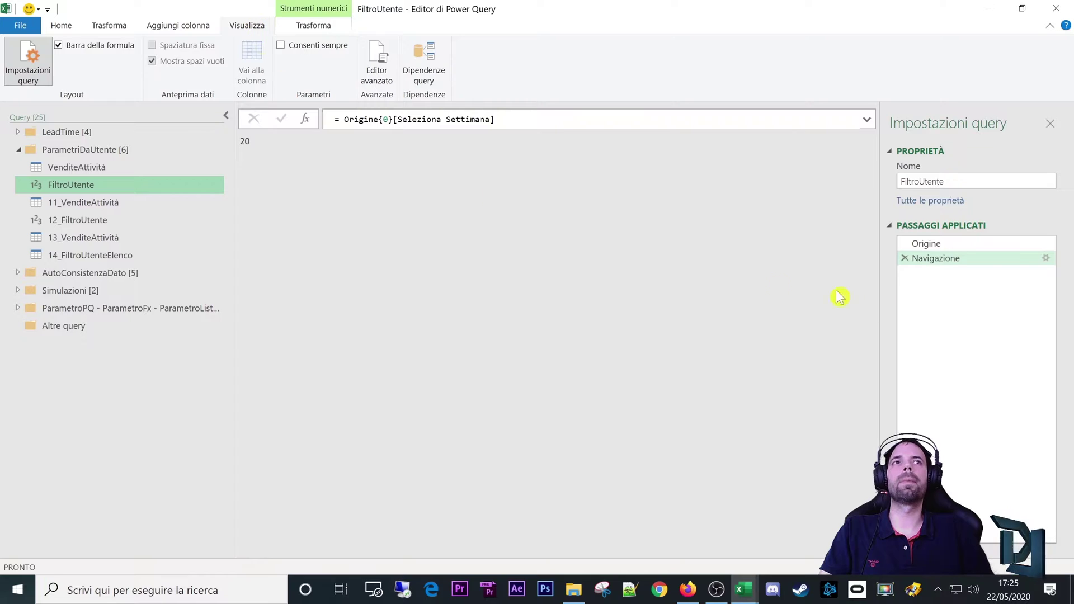
click(73, 167)
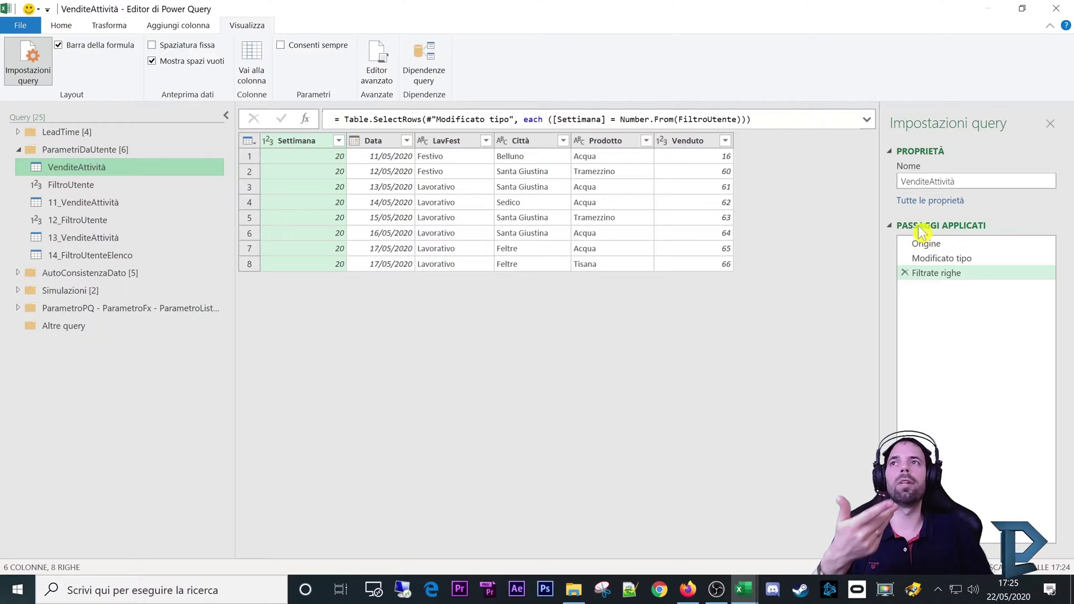
click(75, 189)
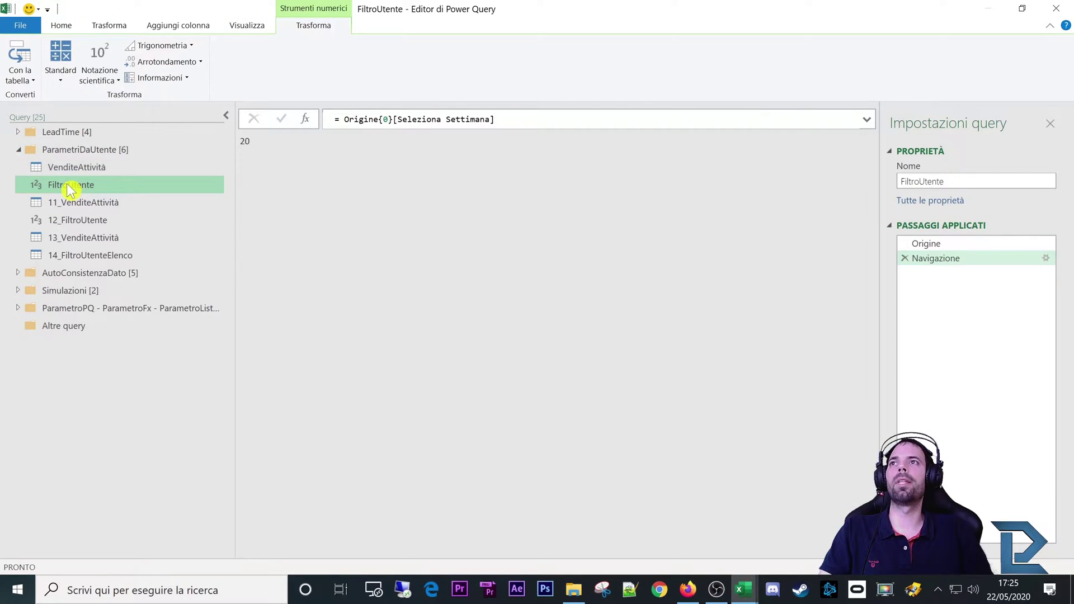
click(246, 25)
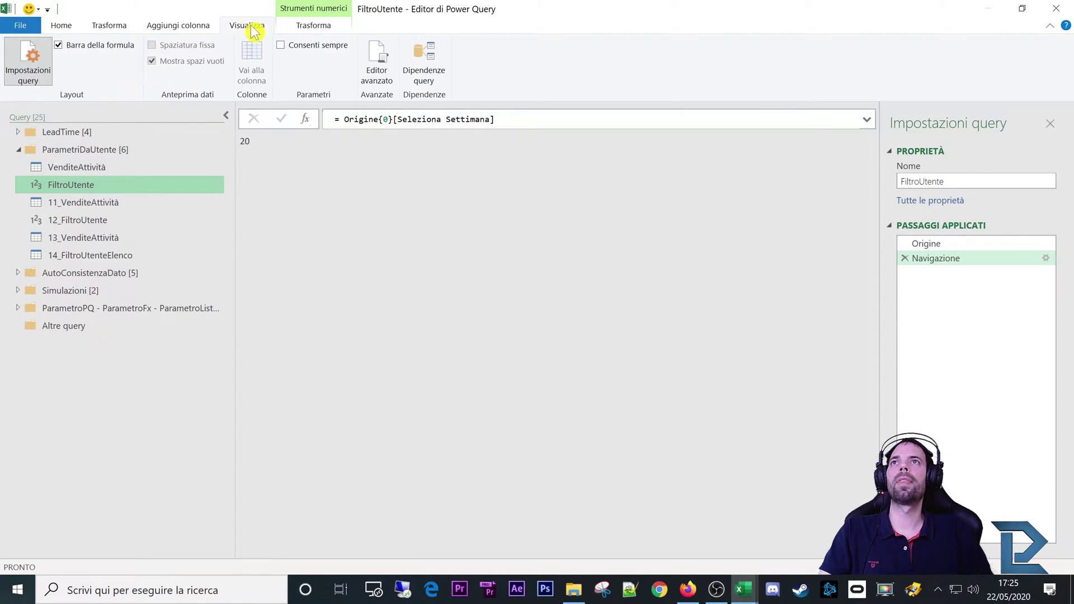
- Open FiltroUtente's Advanced Editor and examine its Excel.CurrentWorkbook Origine line
click(370, 67)
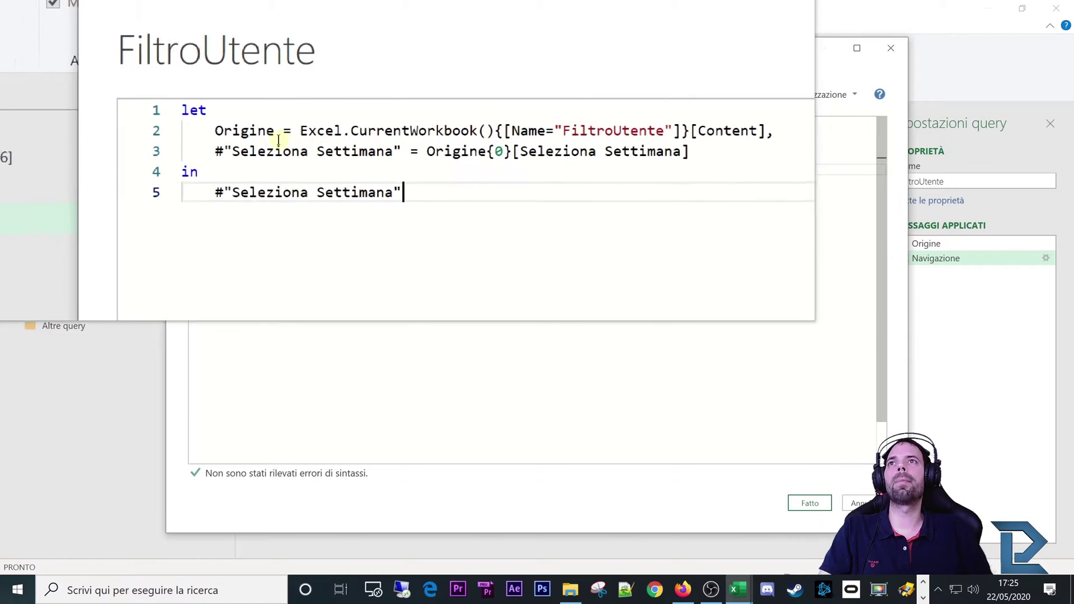
drag(247, 135, 277, 135)
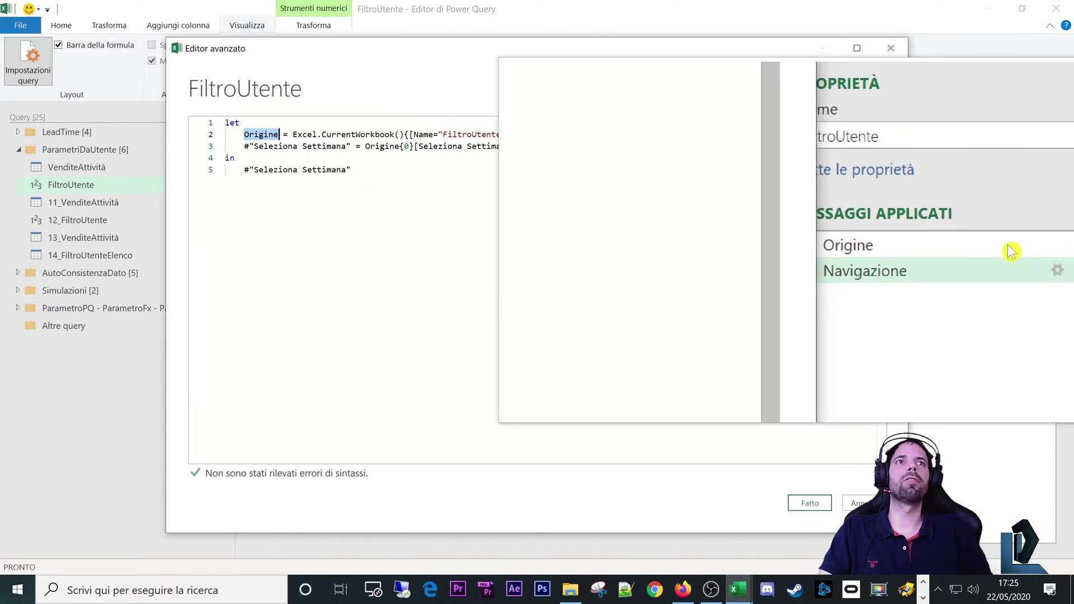
drag(292, 134, 352, 128)
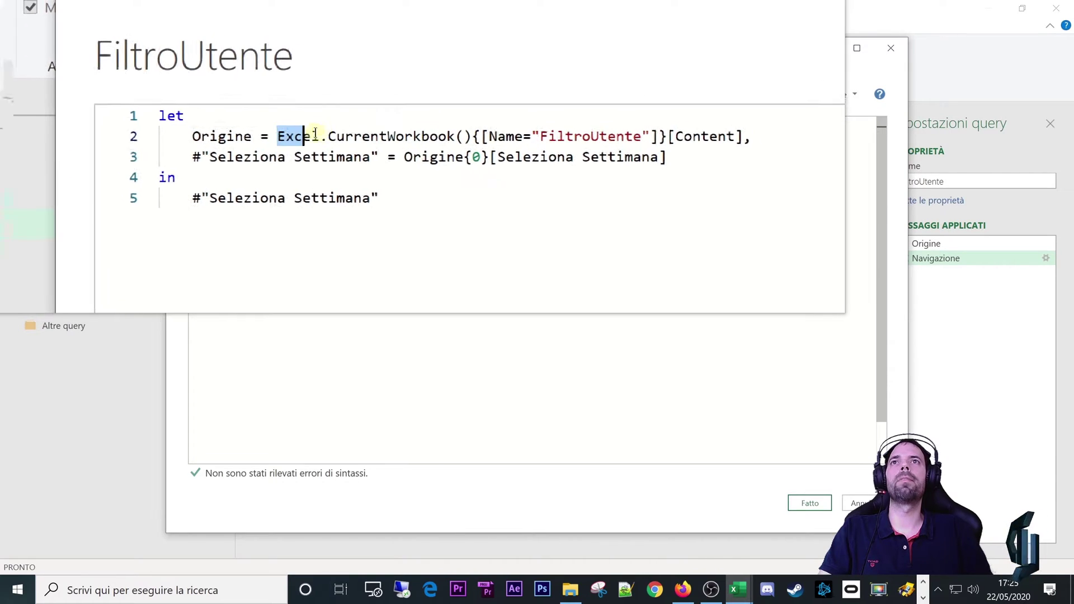
drag(249, 140, 442, 135)
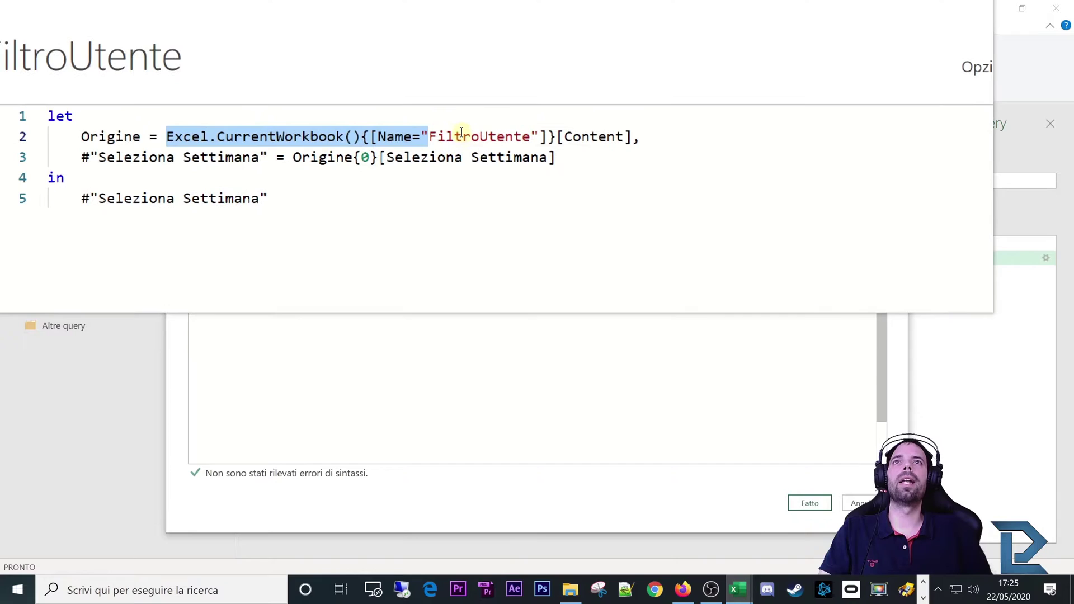
double_click(460, 138)
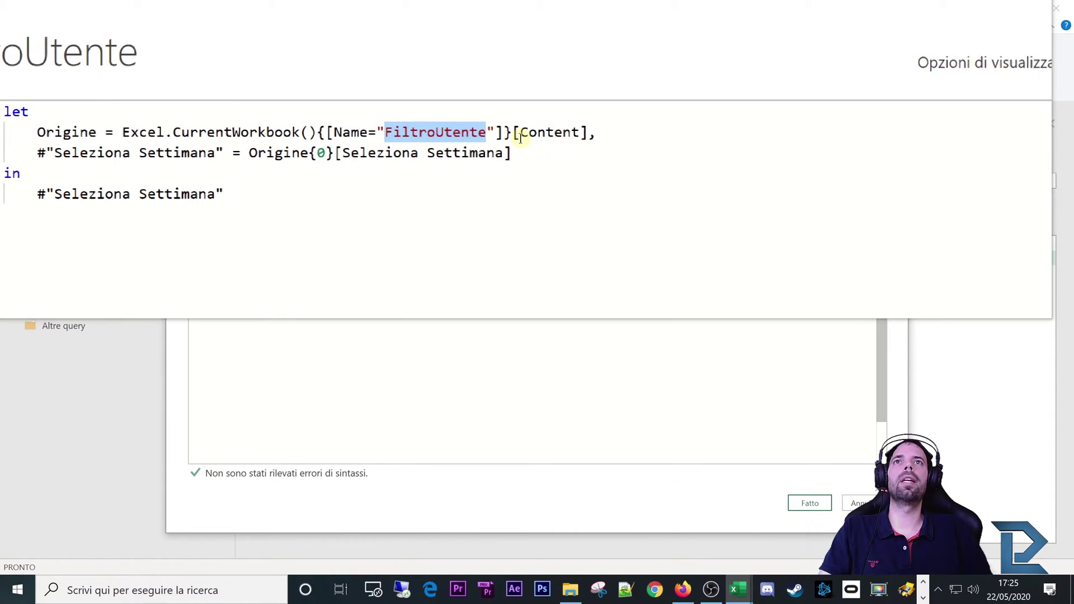
mouse_move(511, 135)
mouse_down()
mouse_move(560, 135)
mouse_move(246, 145)
mouse_move(255, 135)
mouse_up()
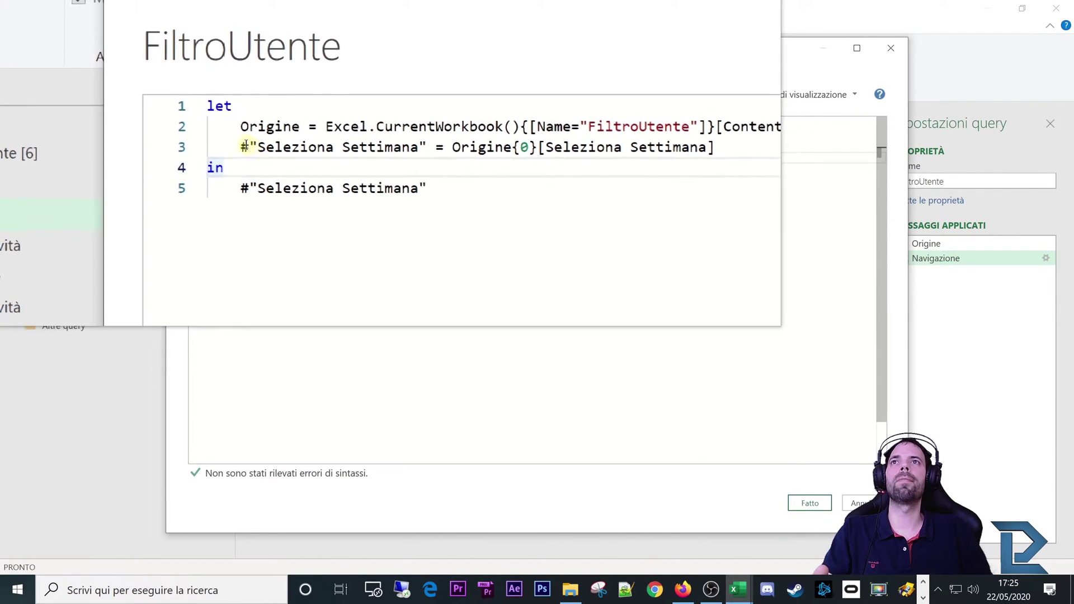
- Copy the Origine and Seleziona Settimana code lines and close the editor
click(256, 151)
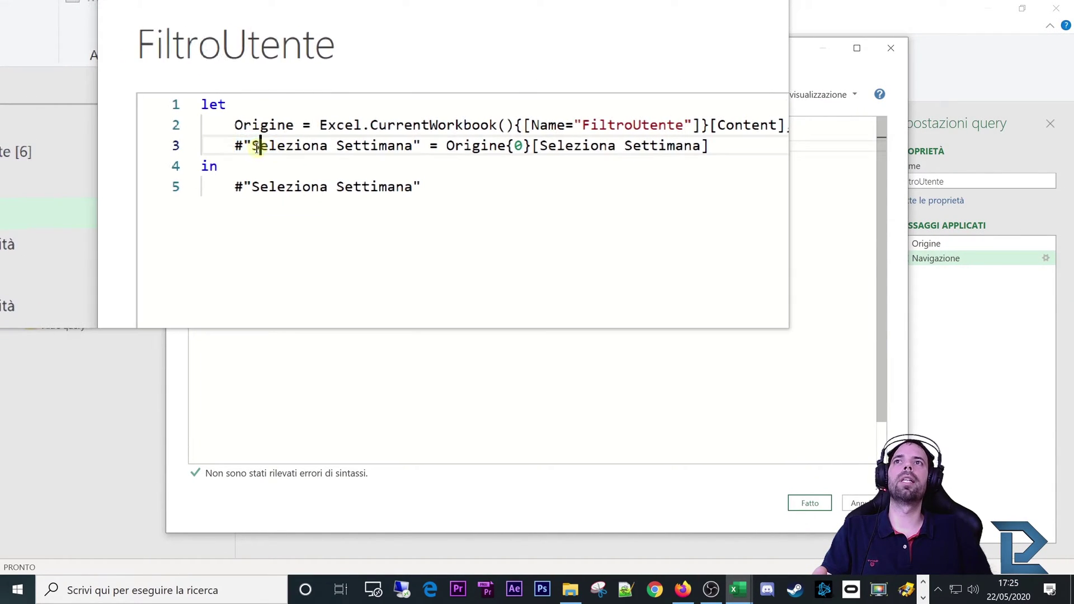
drag(256, 148, 344, 148)
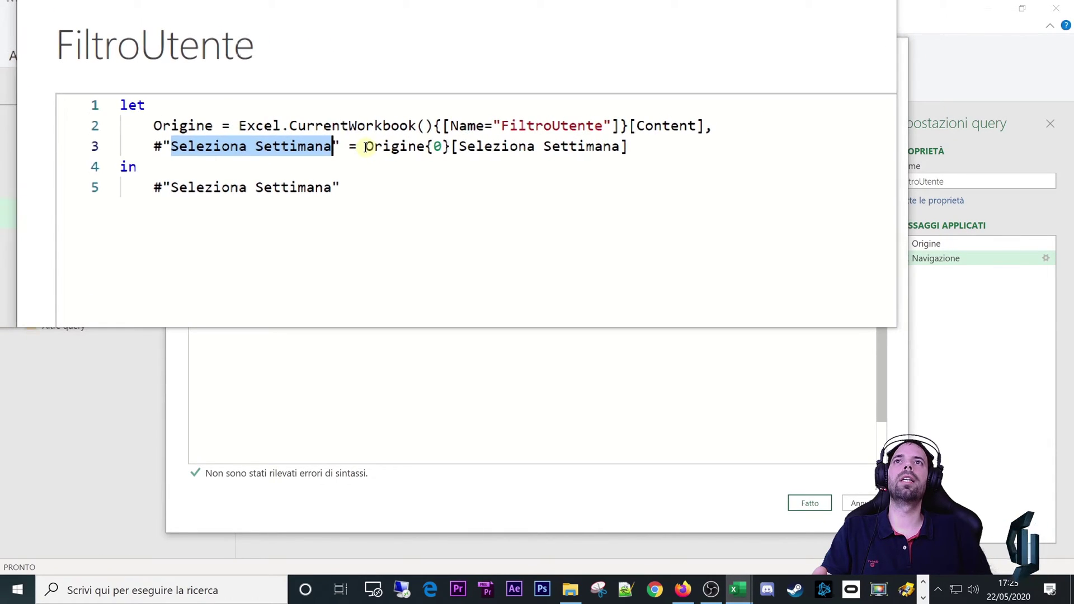
mouse_move(361, 147)
mouse_down()
mouse_move(530, 148)
mouse_move(278, 147)
mouse_move(244, 124)
mouse_up()
click(535, 147)
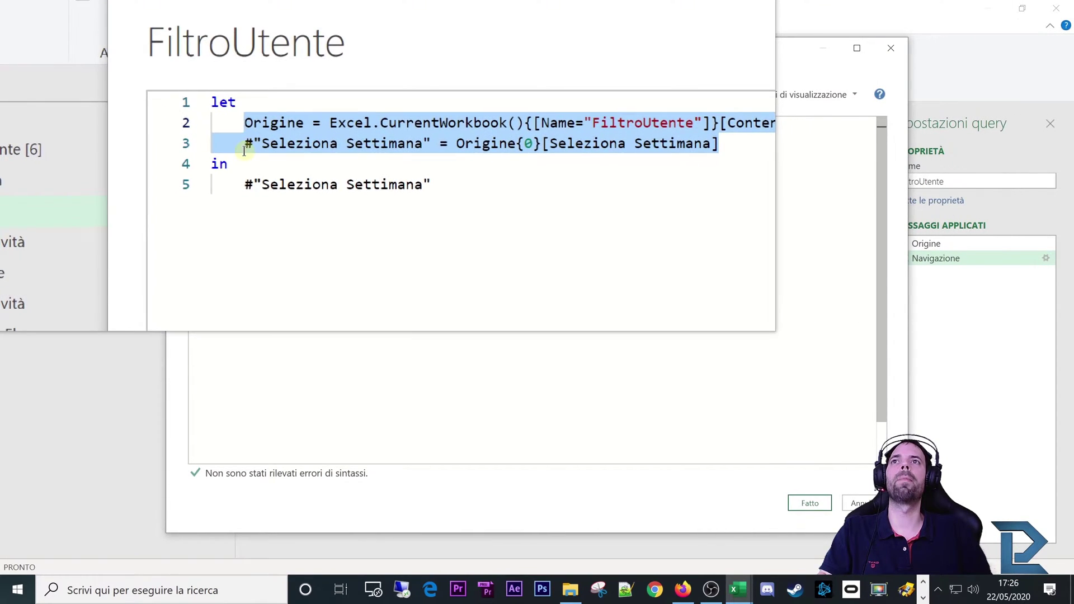
key(super)
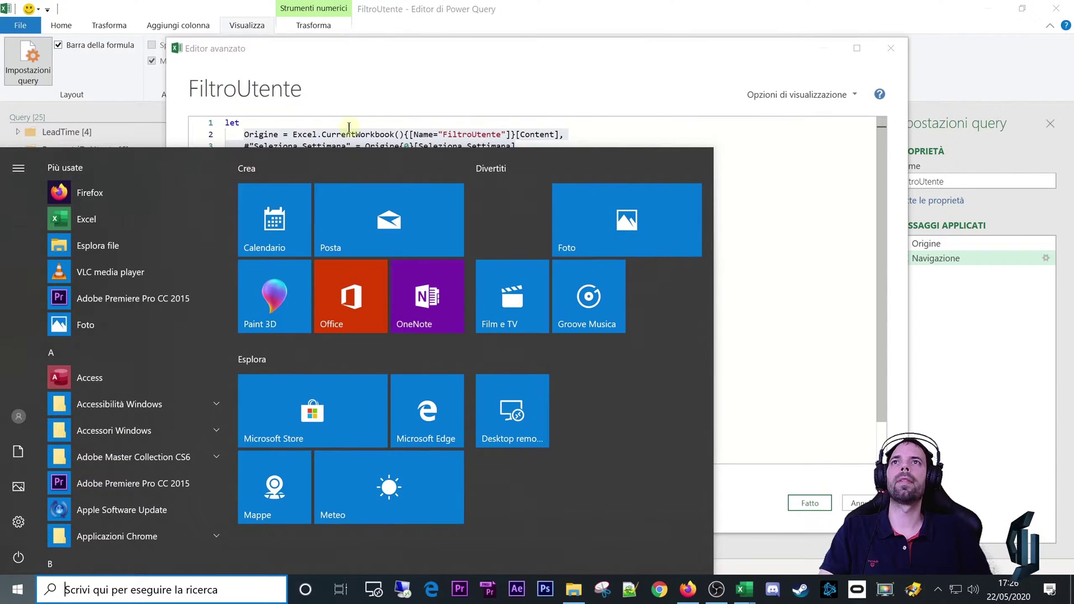
key(Escape)
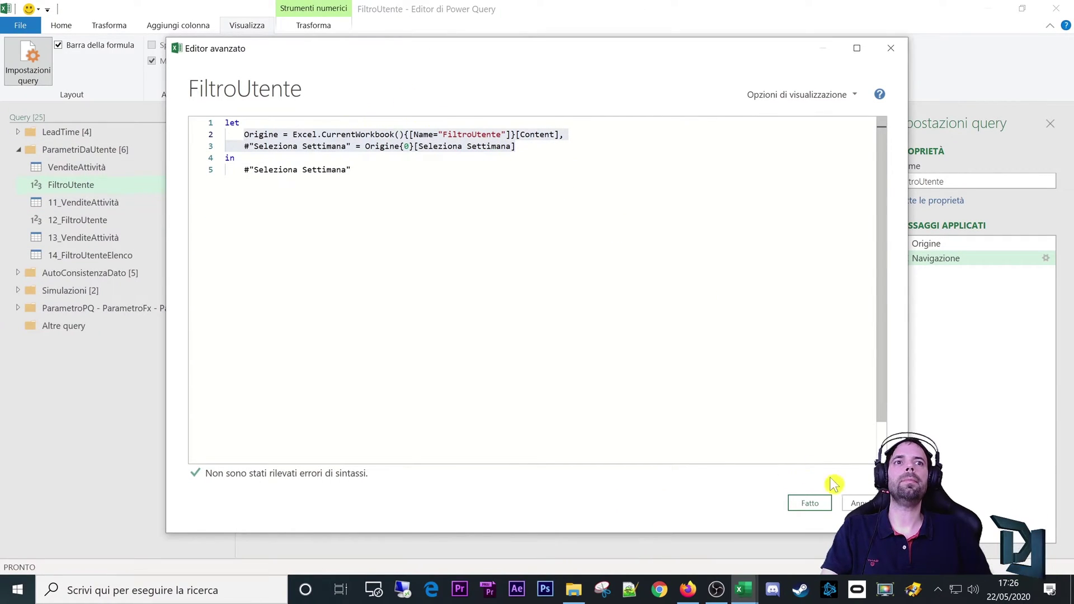
click(810, 503)
- Paste the copied FiltroUtente lines after 'let' in VenditeAttività's Advanced Editor code
click(66, 169)
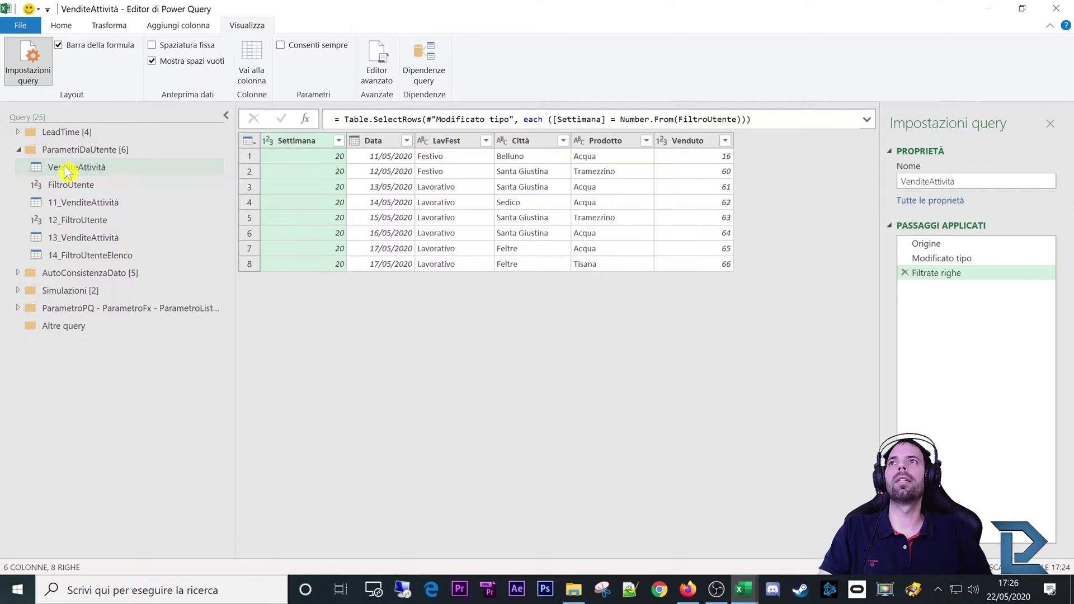
click(373, 69)
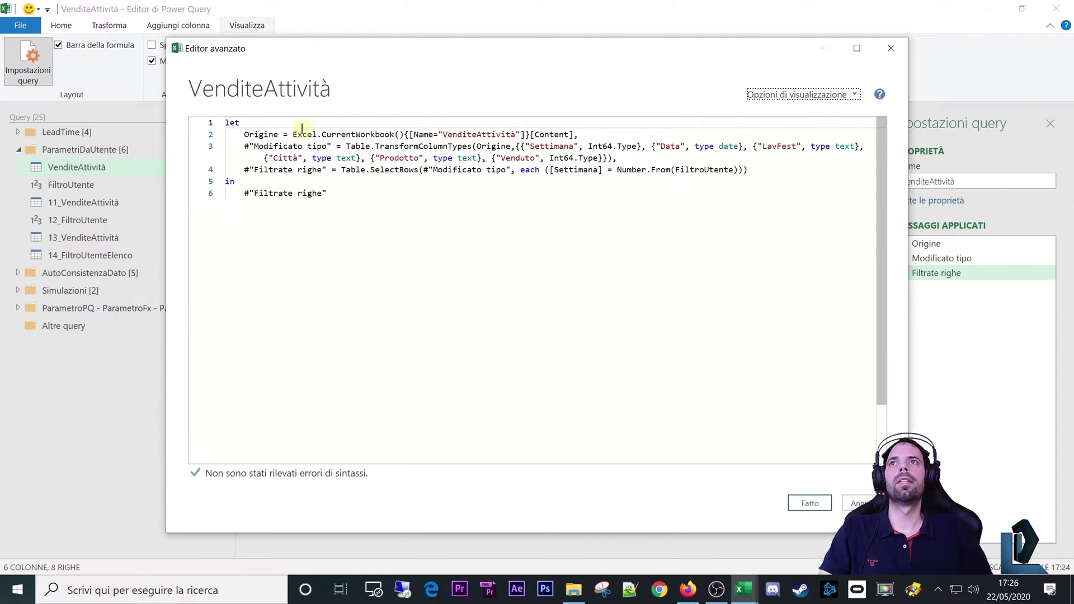
click(295, 122)
key(Return)
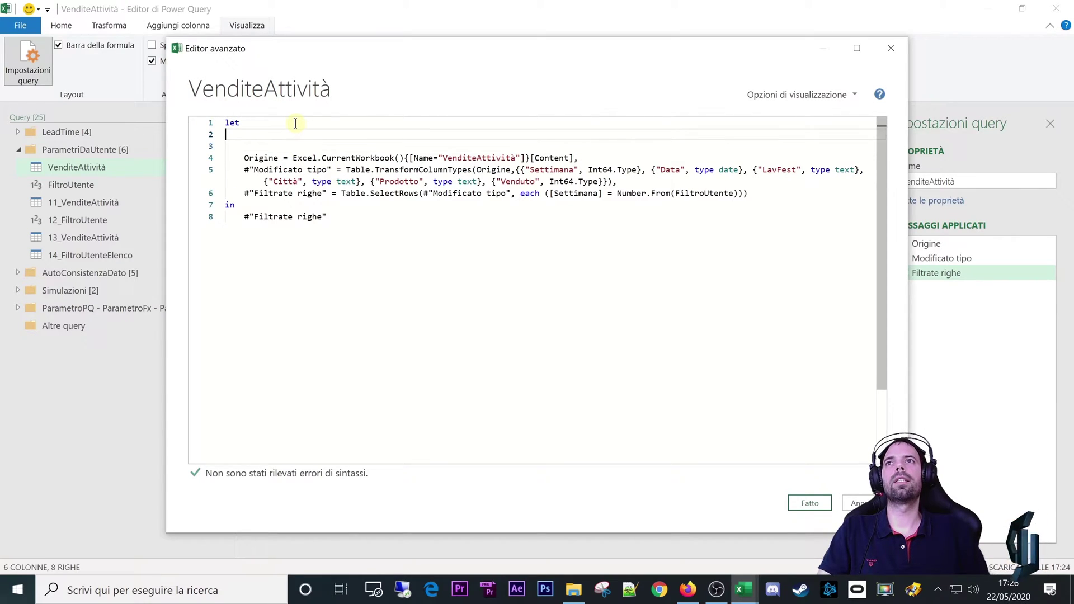
key(ctrl+v)
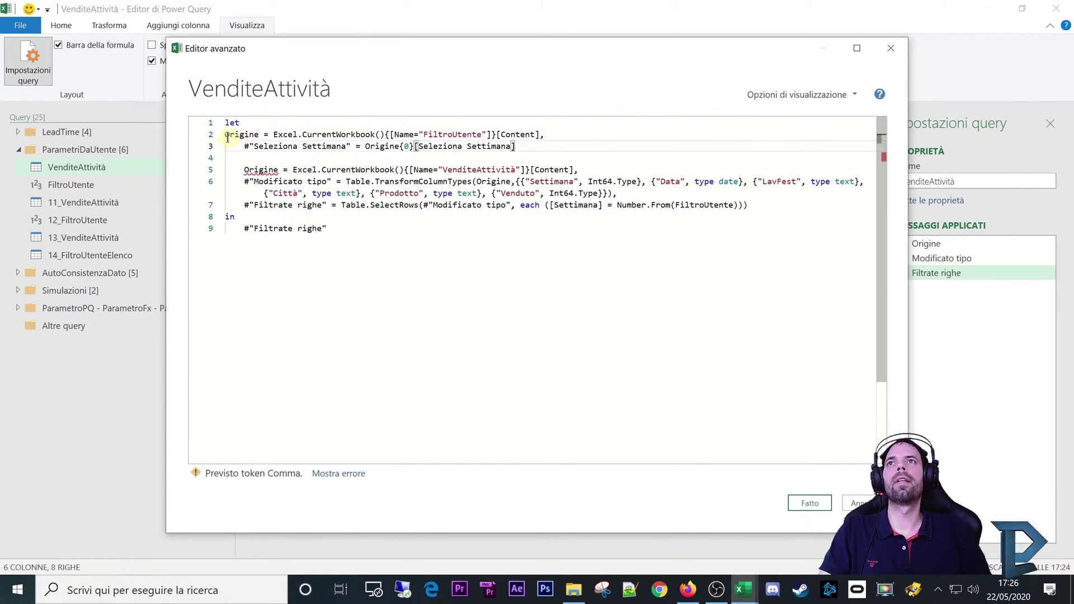
click(227, 137)
key(Tab)
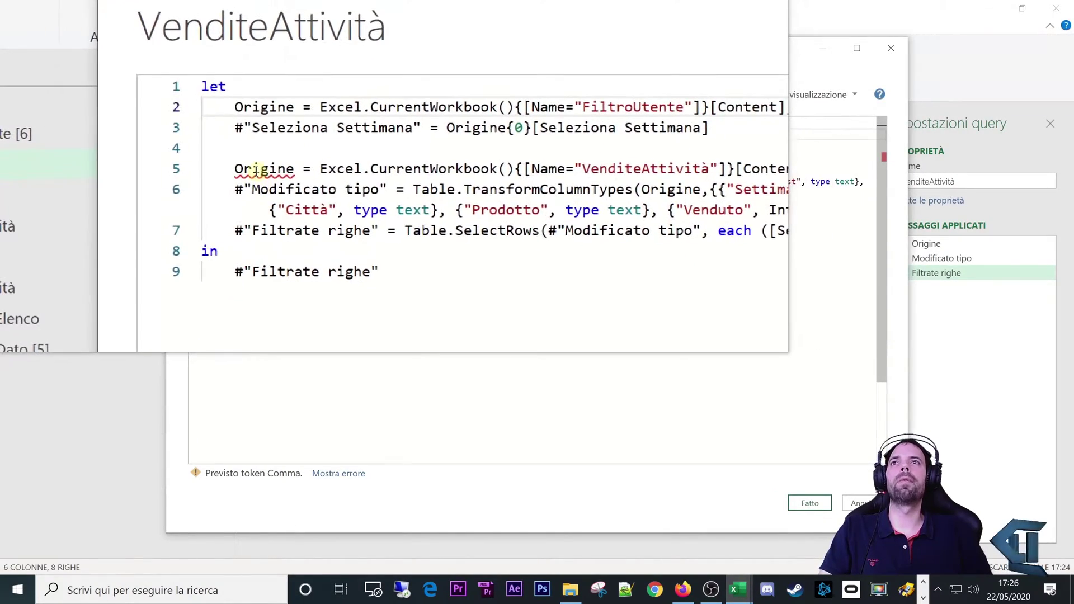
- Rename the pasted Origine step to ParametroUtente and reference it in Seleziona Settimana
double_click(259, 169)
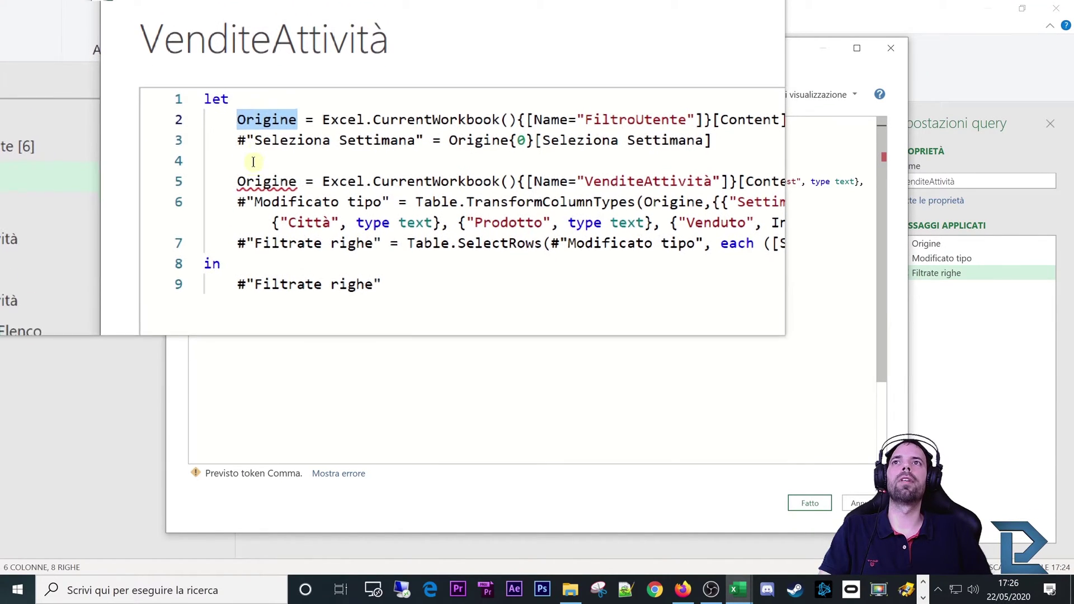
double_click(251, 201)
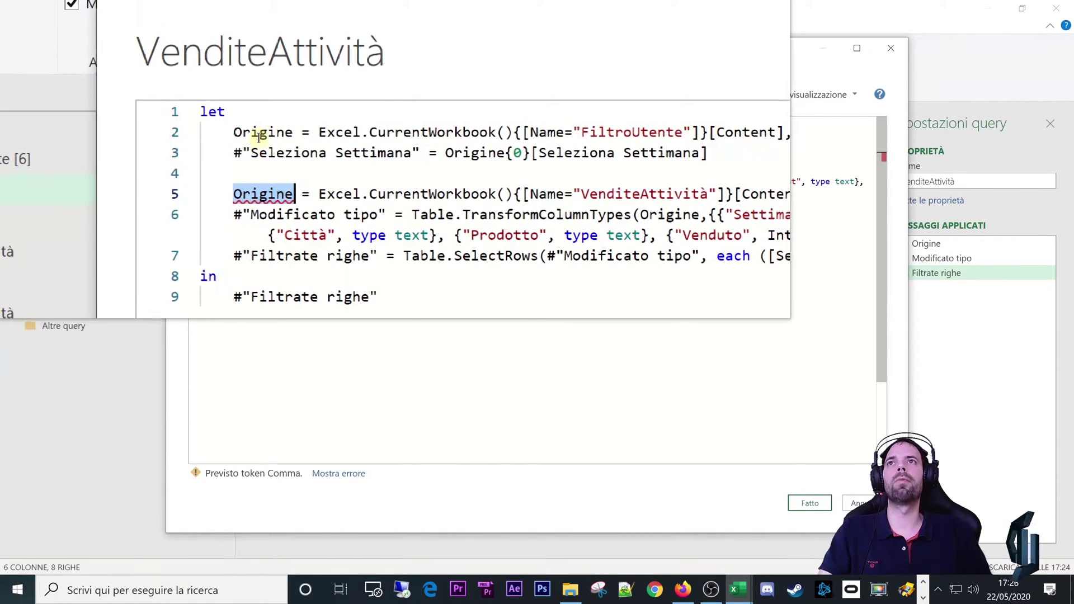
double_click(270, 104)
text(Pa)
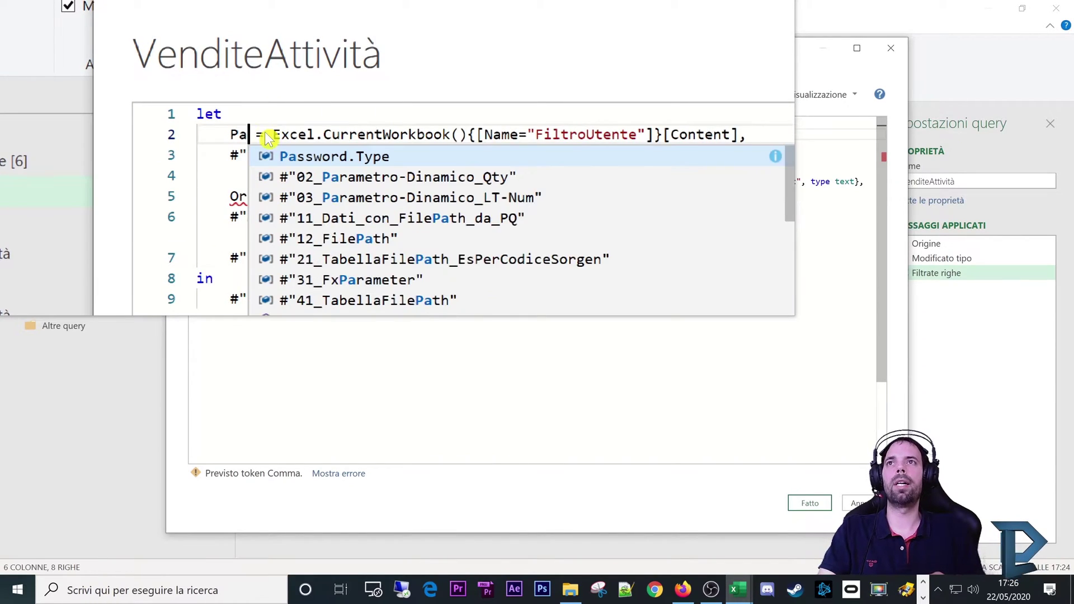
text(rametroUtente)
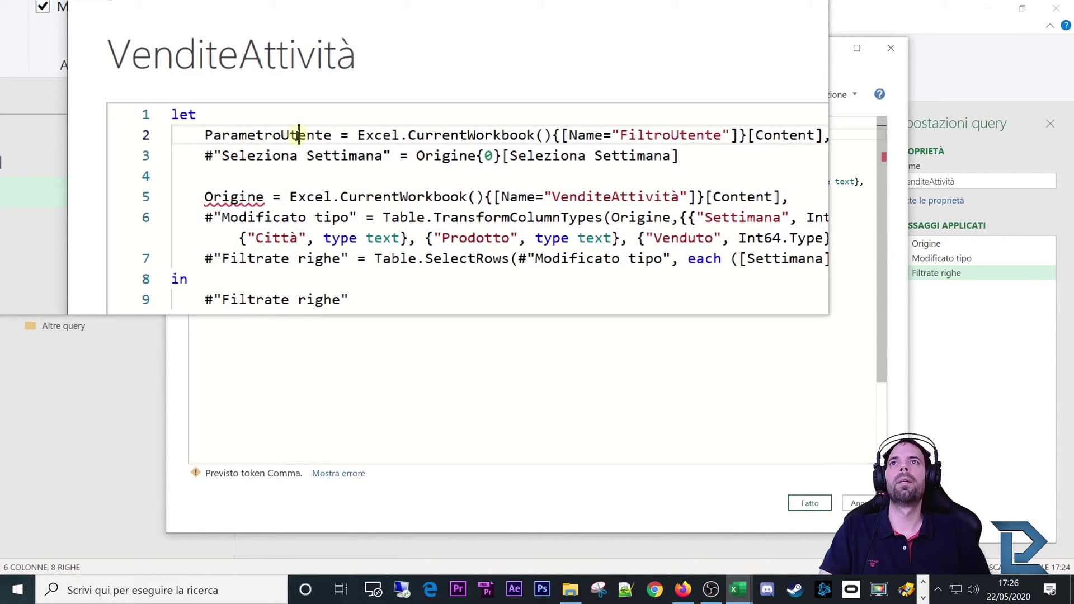
double_click(294, 136)
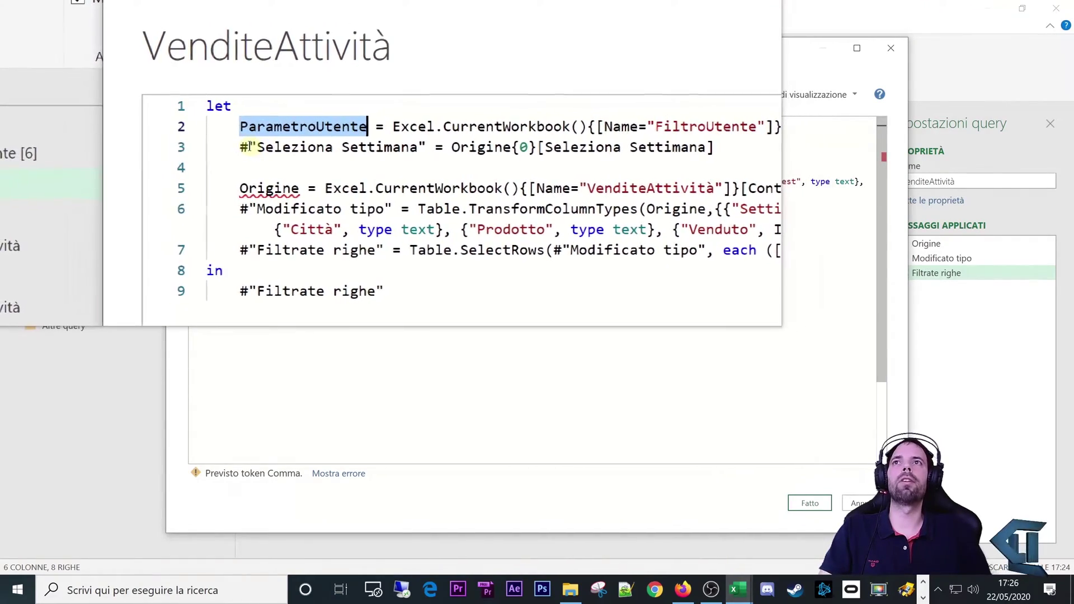
drag(243, 147, 651, 147)
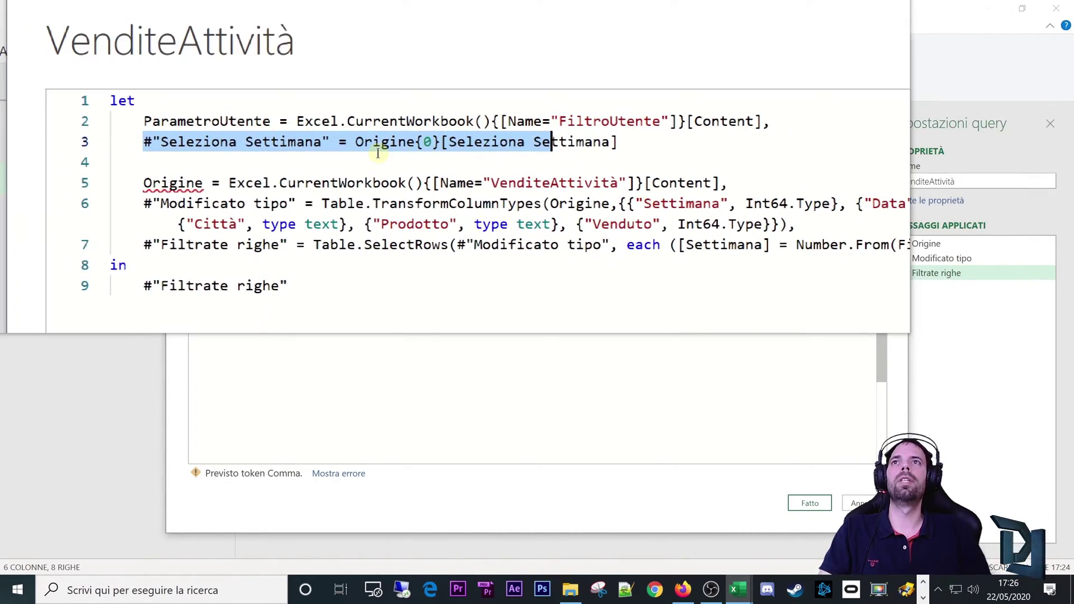
mouse_move(482, 148)
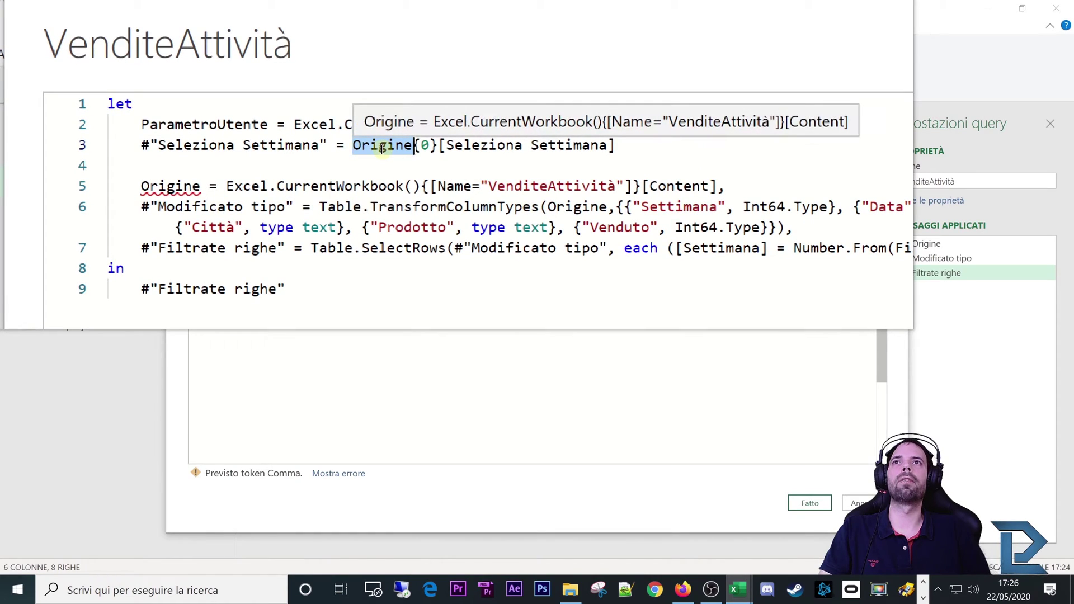
double_click(204, 125)
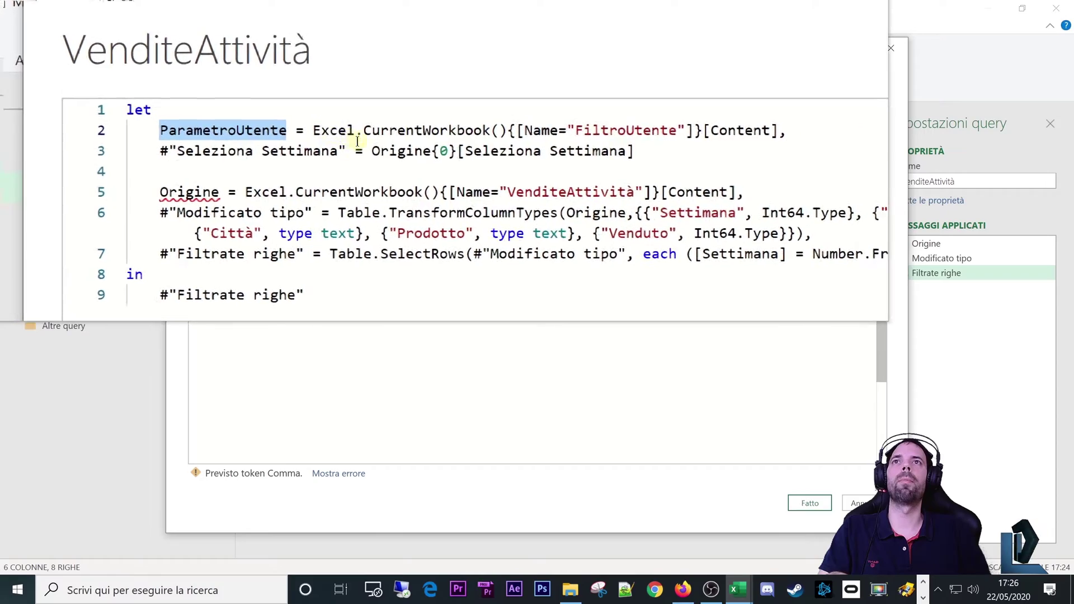
double_click(446, 156)
mouse_move(419, 145)
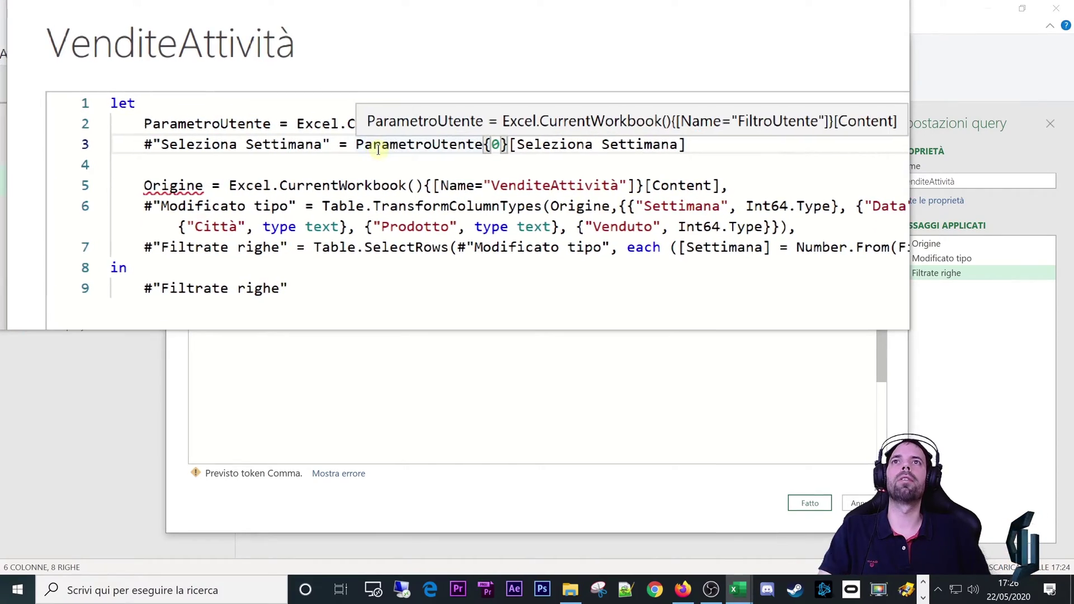
drag(358, 147, 456, 149)
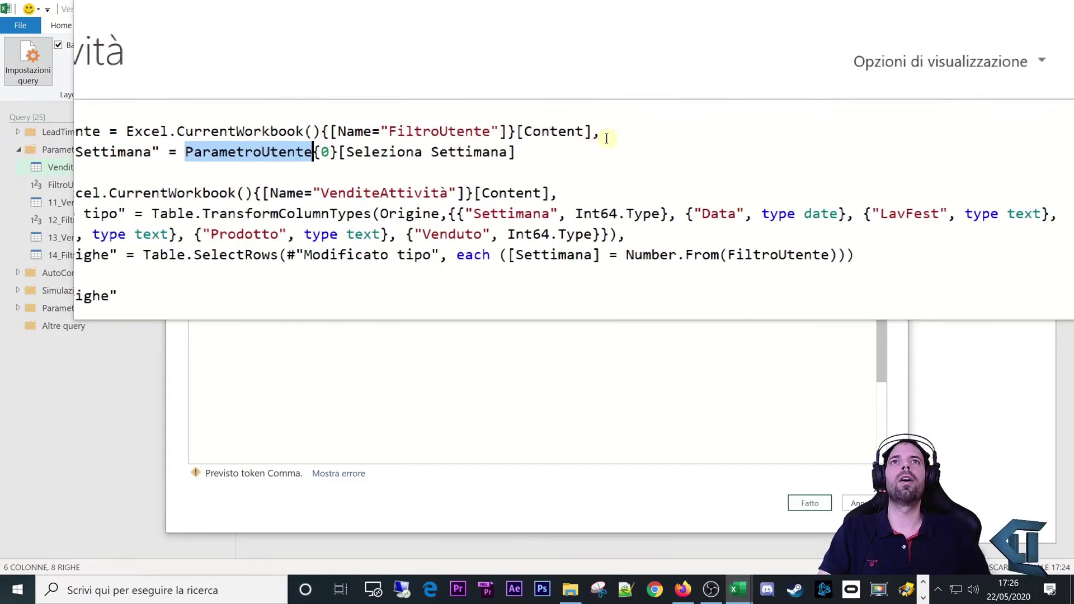
- Add the missing comma after the Seleziona Settimana line and save the code
drag(599, 137, 244, 134)
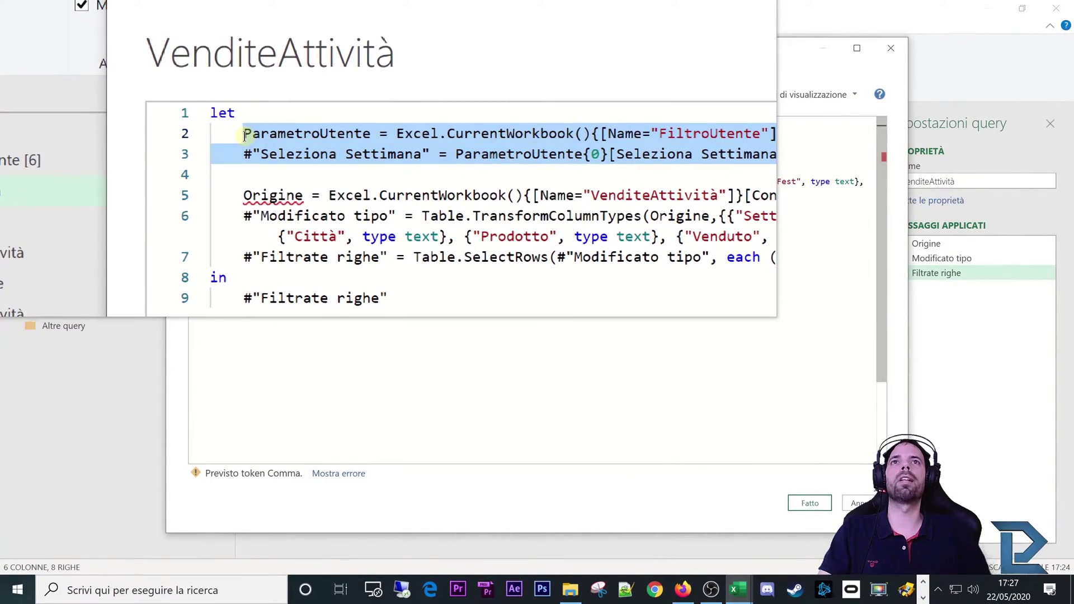
click(559, 151)
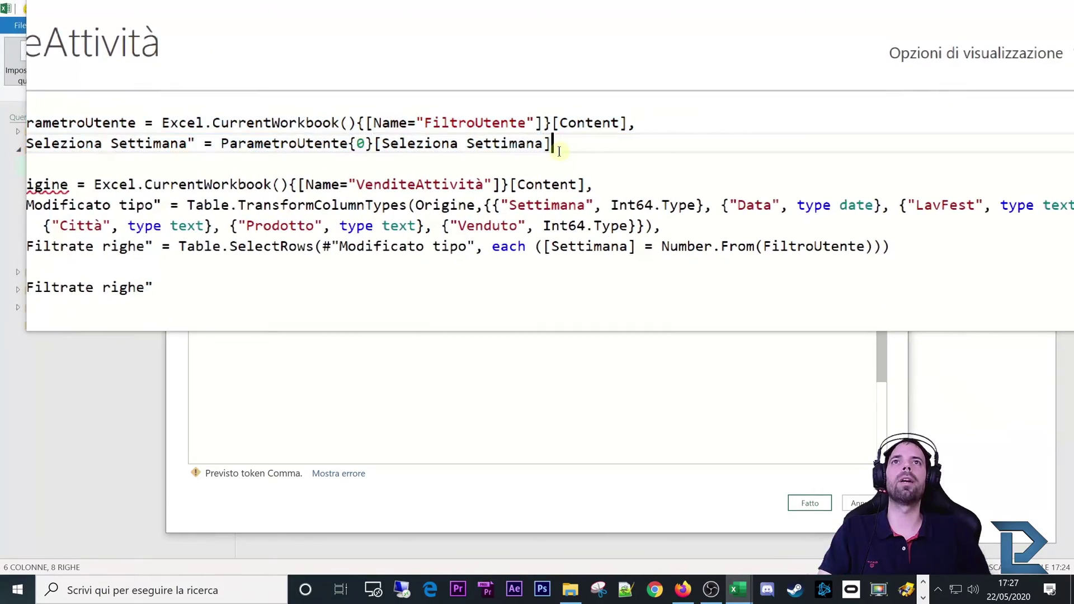
text(,)
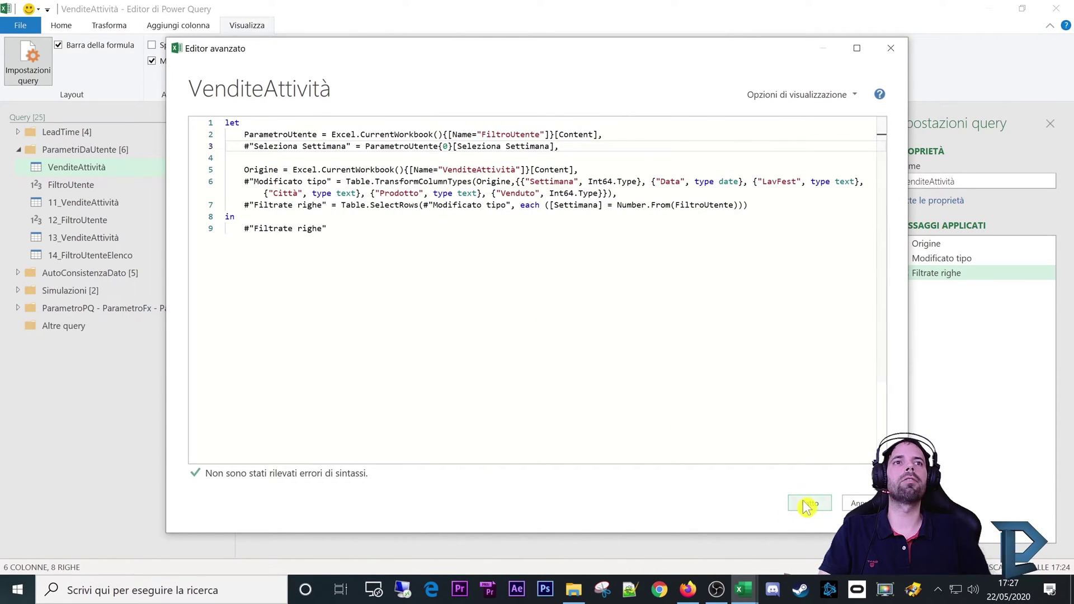
click(810, 503)
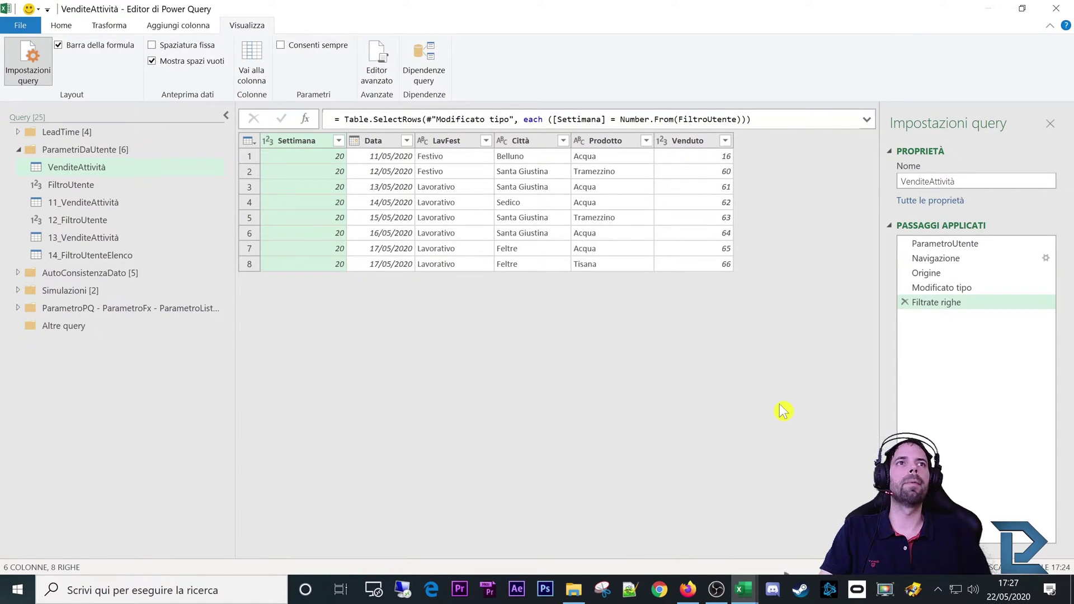
- Preview the ParametroUtente, Navigazione (week 20) and Origine steps, ending on the 62-row table
click(933, 250)
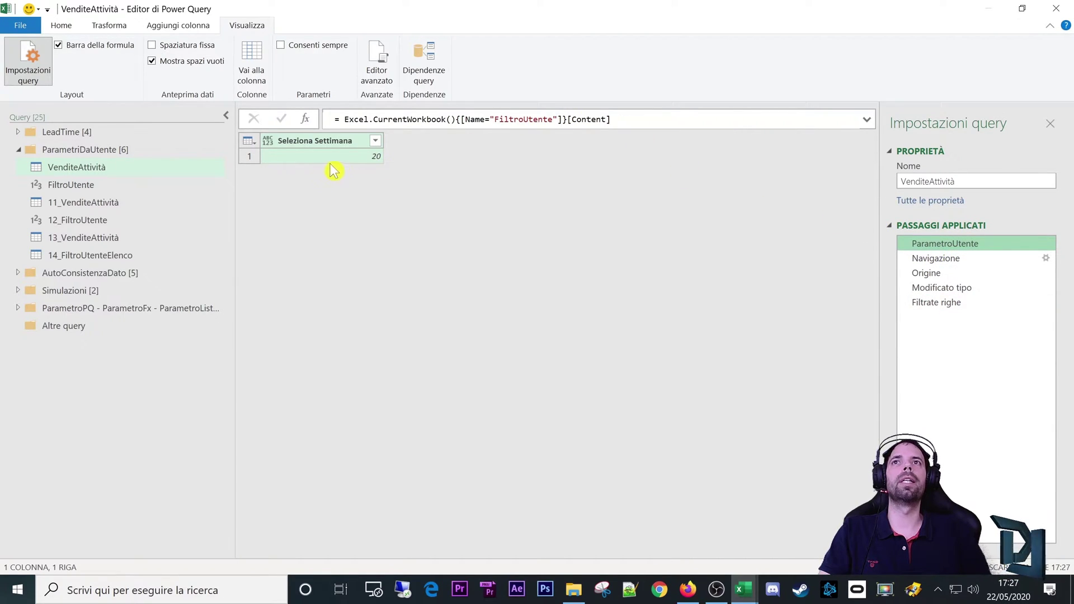
click(932, 259)
mouse_move(936, 258)
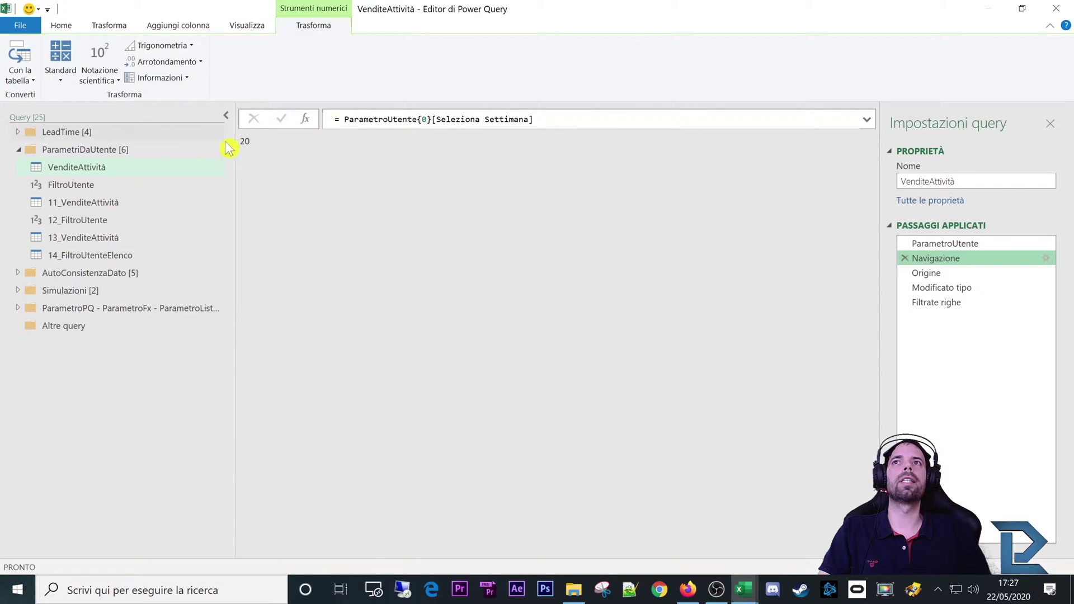
click(925, 275)
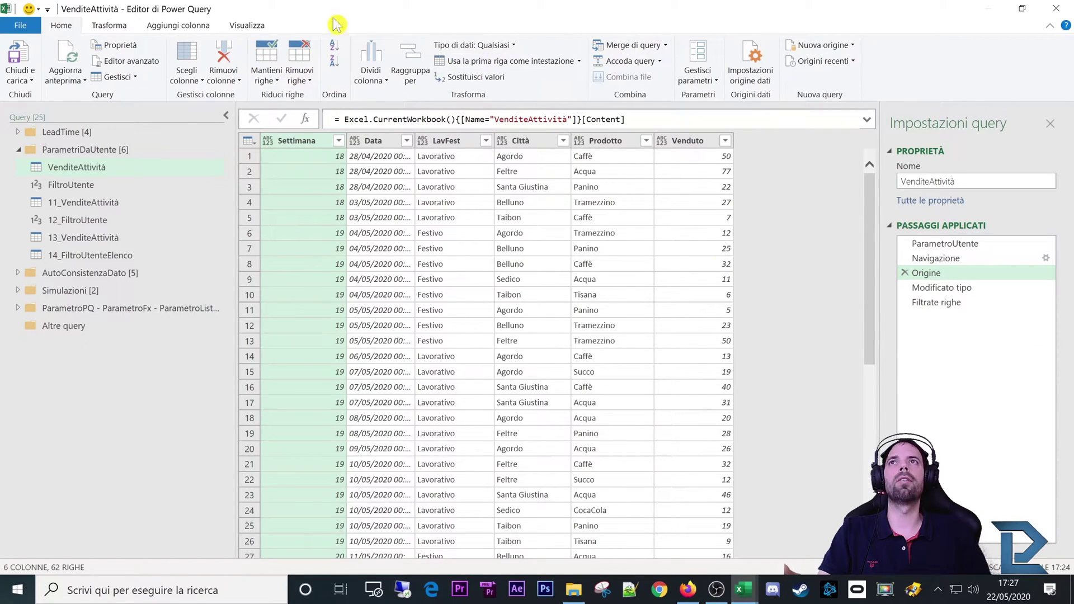
click(247, 25)
- Open VenditeAttività's M code and begin renaming the Seleziona Settimana step
click(374, 61)
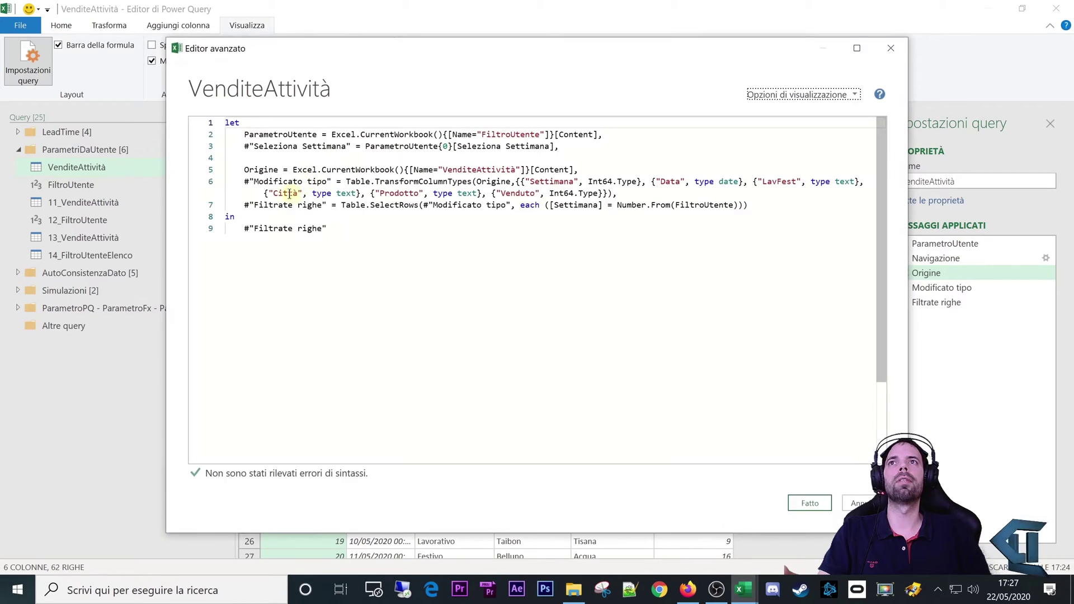
drag(244, 169, 610, 210)
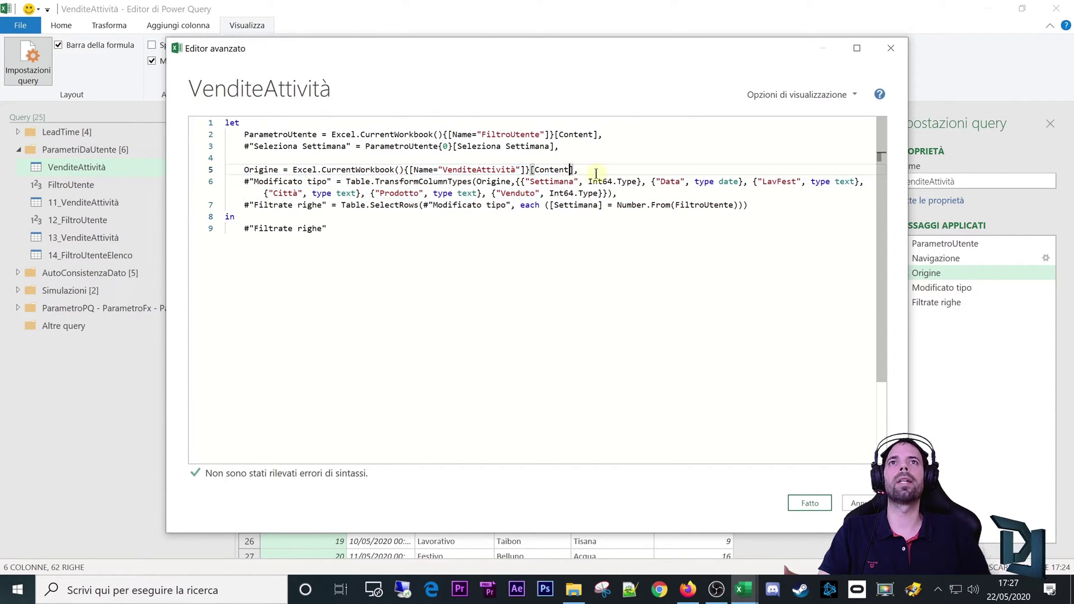
drag(580, 169, 380, 162)
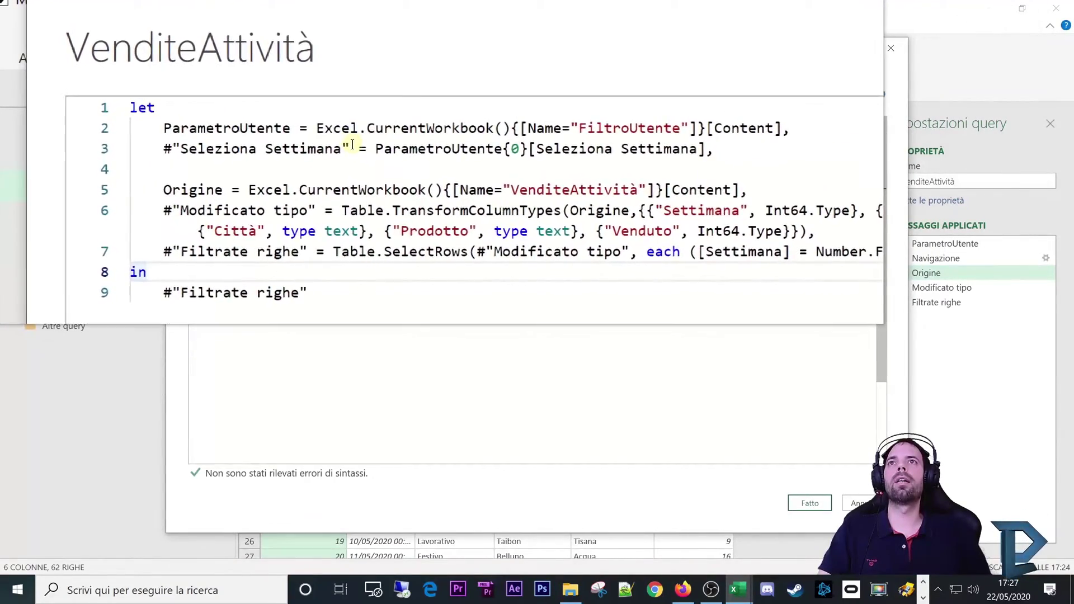
drag(349, 147, 244, 148)
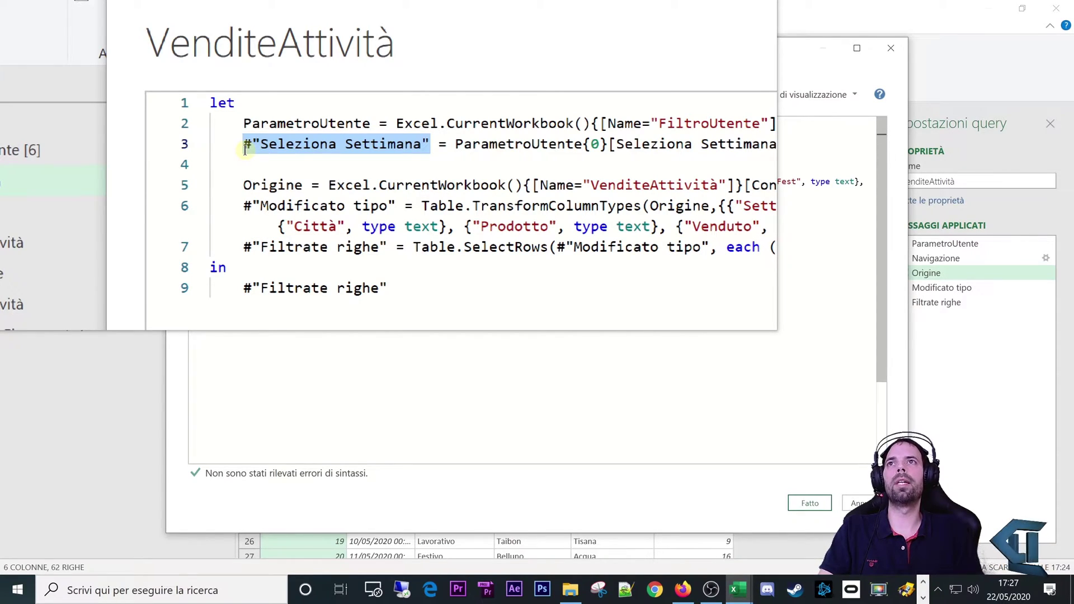
text(e)
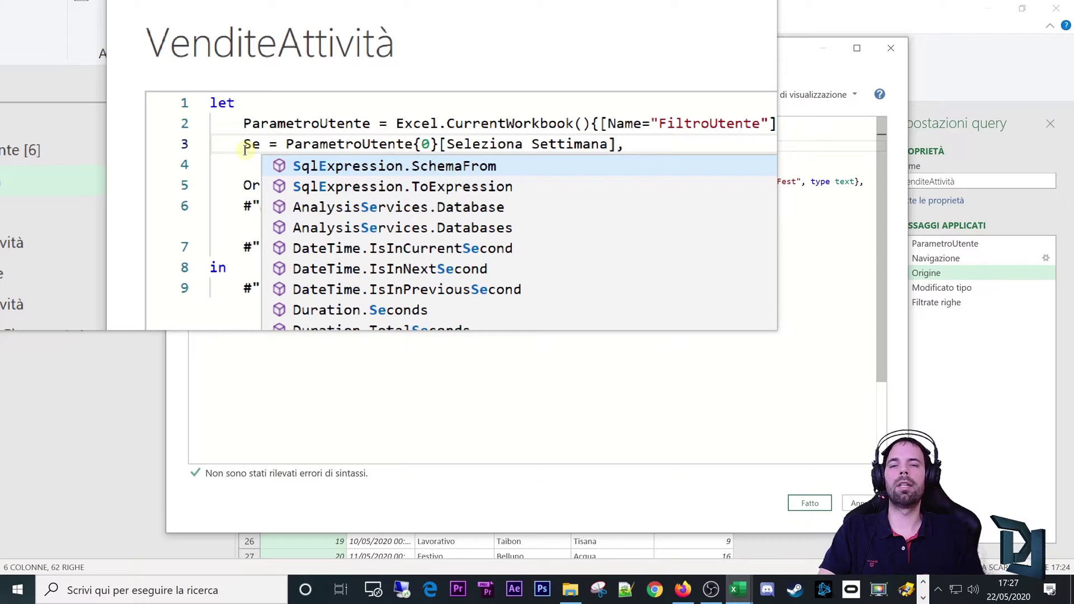
text(lezion)
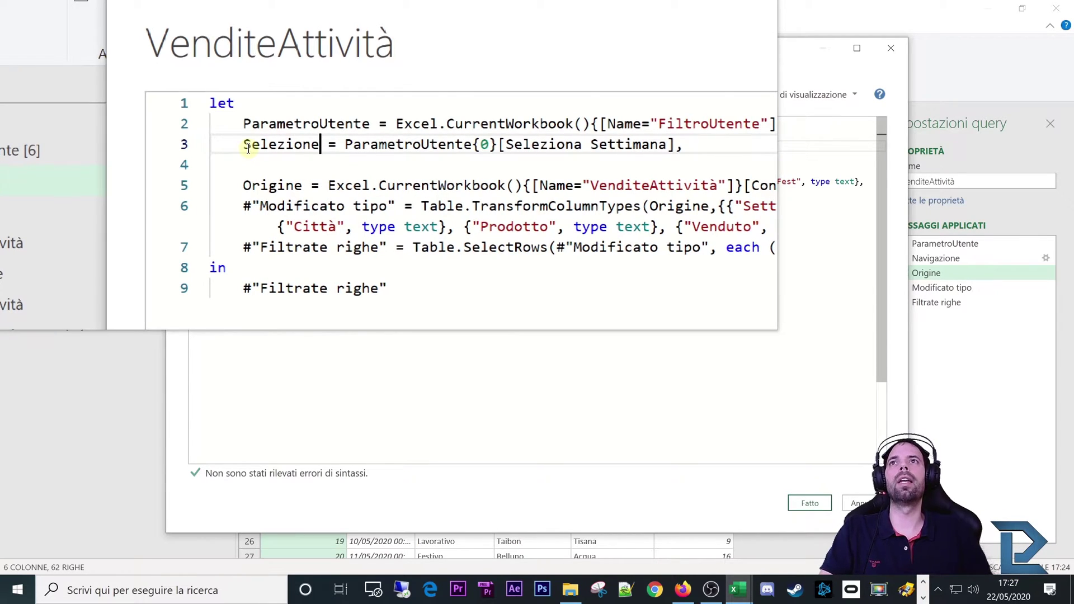
double_click(246, 145)
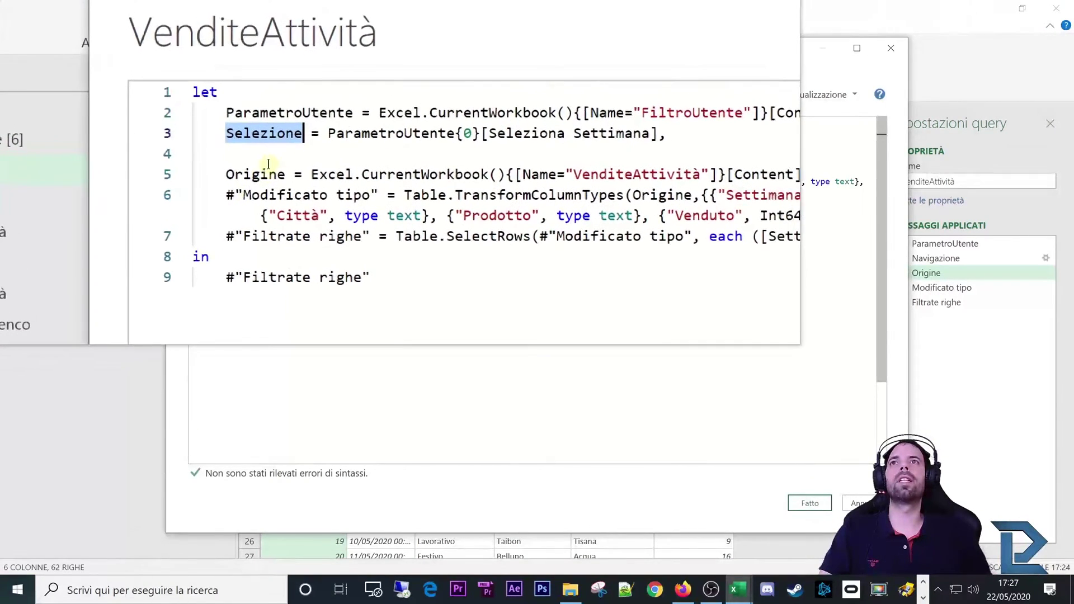
text(#"Seleziona Settimana")
- Rename the week-lookup step to Selezione = ParametroUtente{0}[Seleziona Settimana]
click(297, 152)
double_click(298, 147)
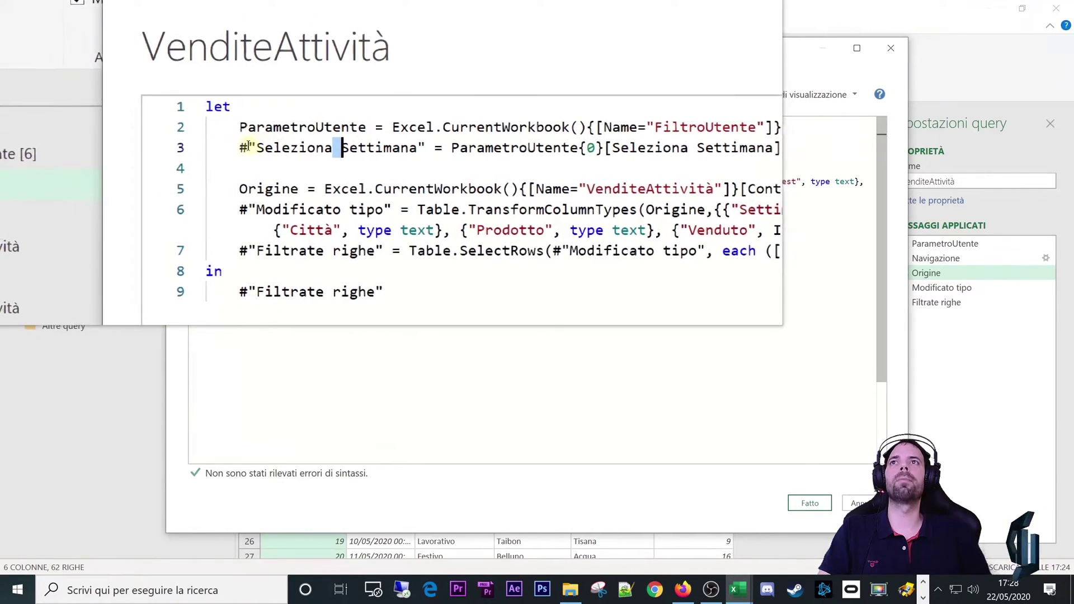
drag(232, 146, 253, 146)
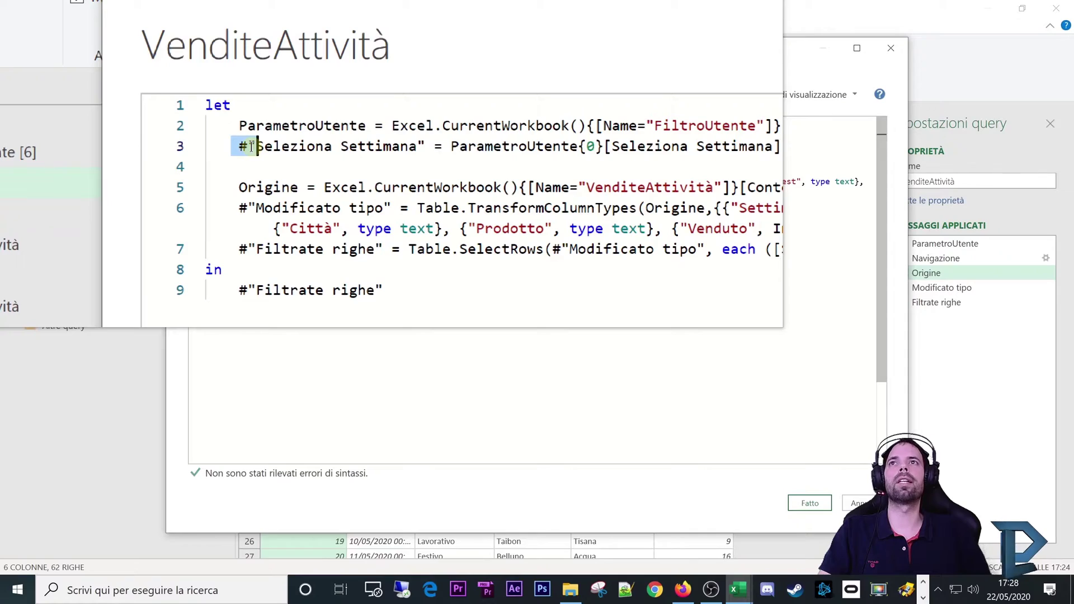
drag(420, 147, 228, 148)
text(S)
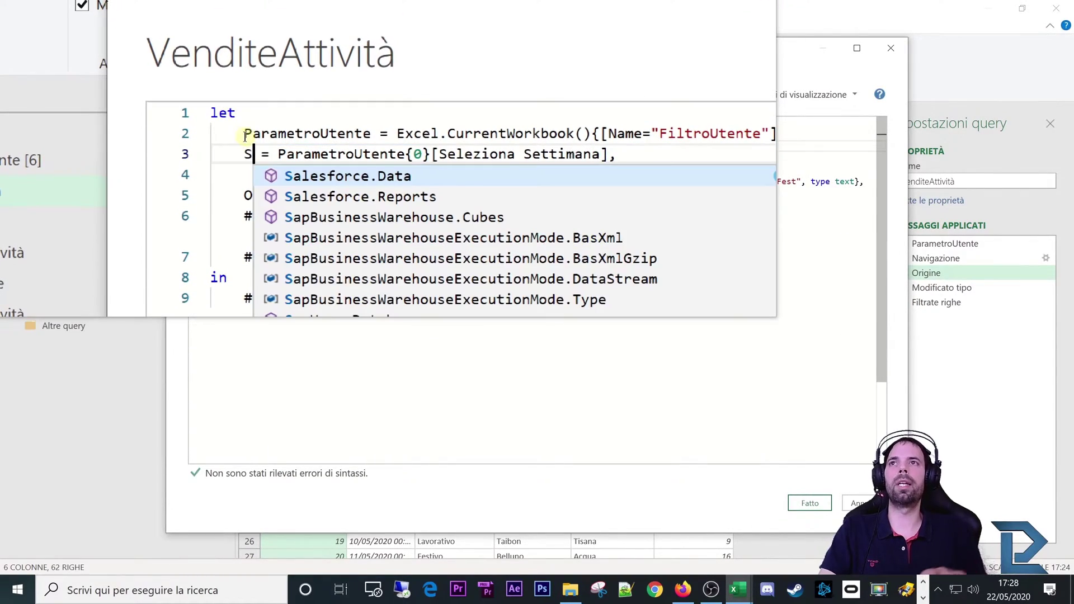
text(ele)
key(BackSpace)
text(zione)
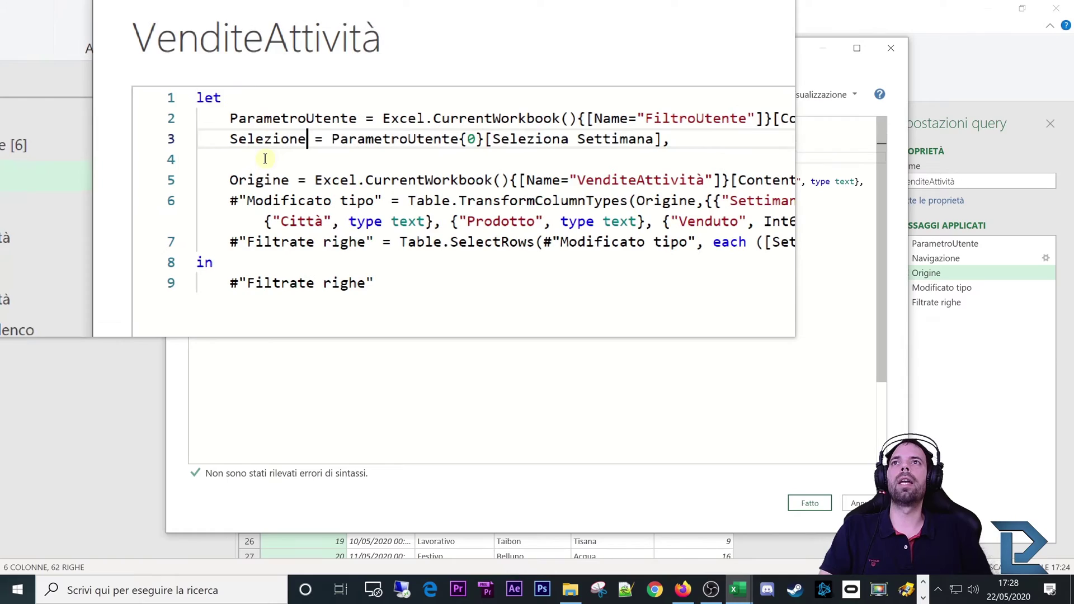
click(259, 148)
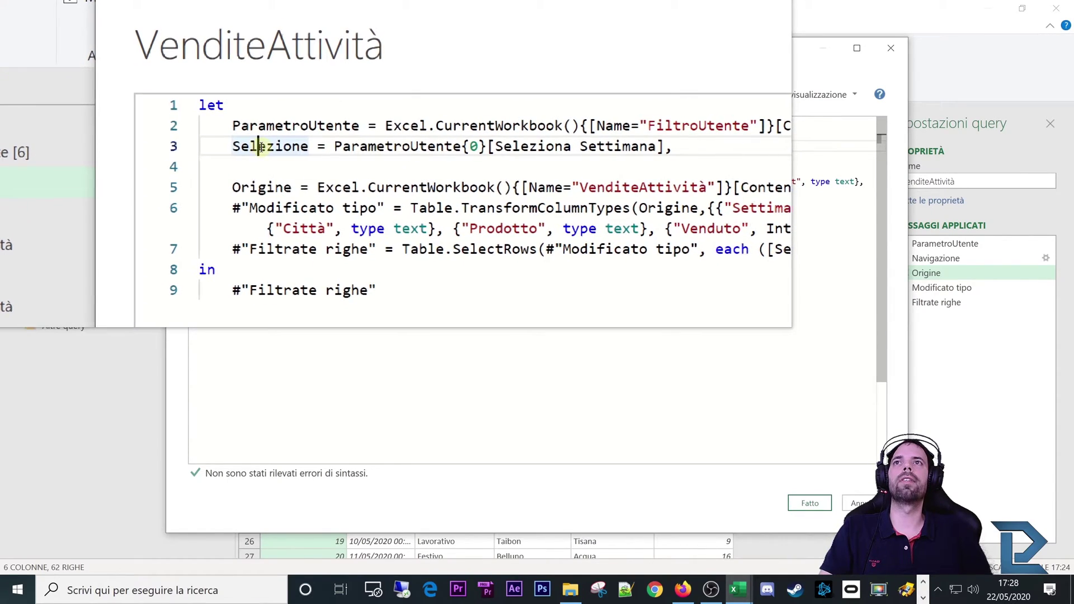
drag(300, 145, 632, 145)
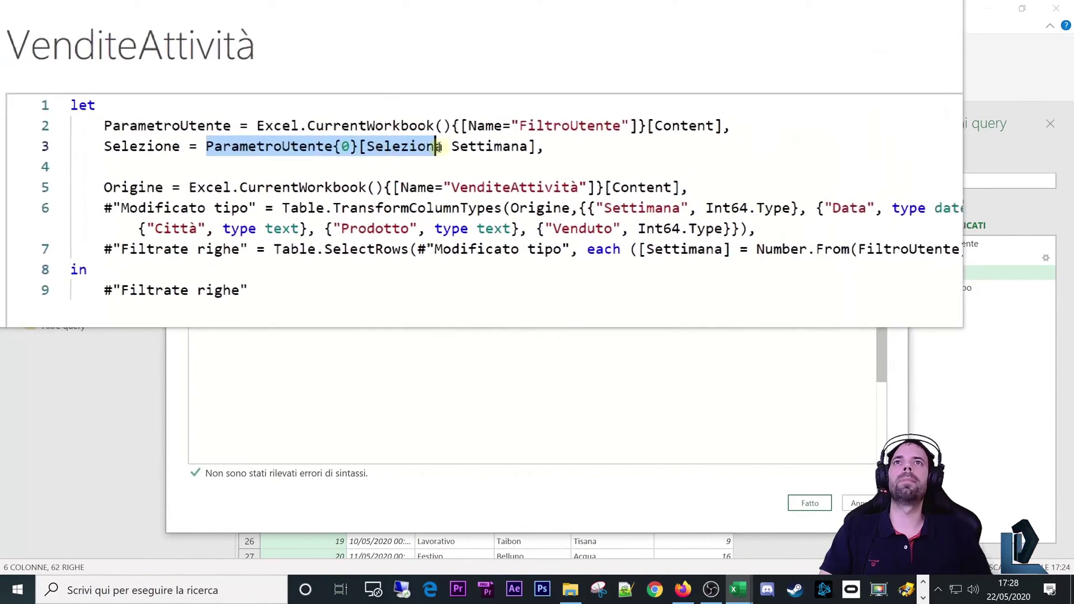
key(super)
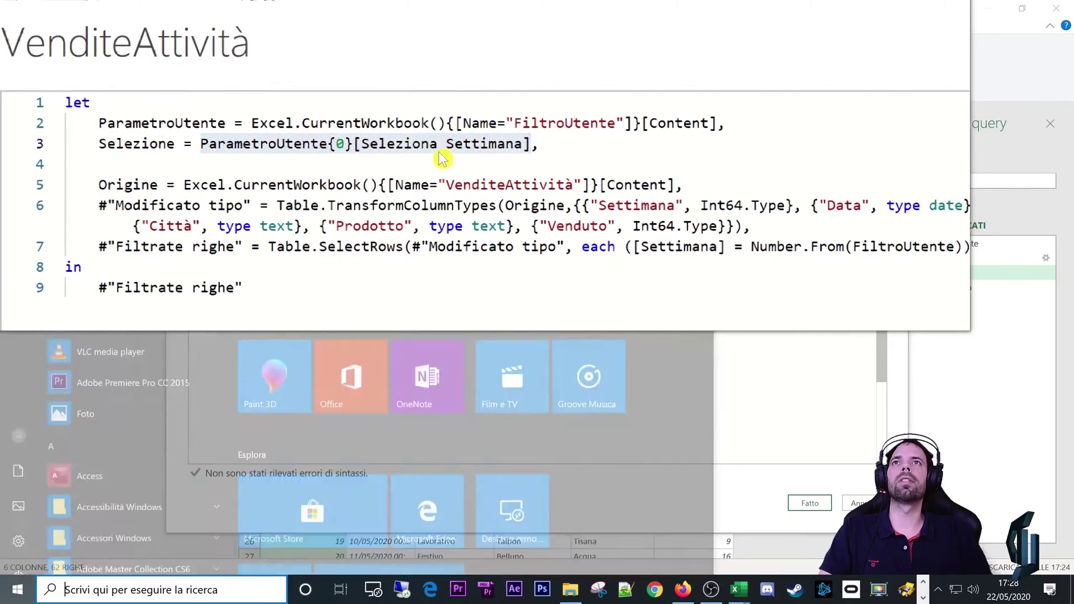
click(417, 69)
drag(416, 69, 392, 93)
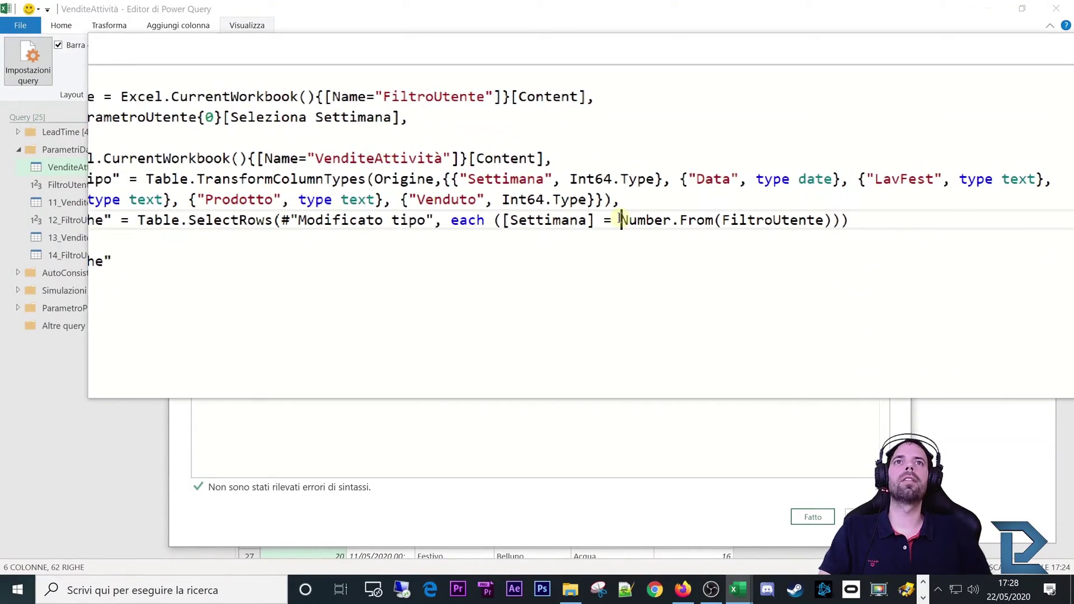
- Change the filter to each ([Settimana] = Selezione) instead of Number.From(FiltroUtente)
drag(620, 219, 734, 222)
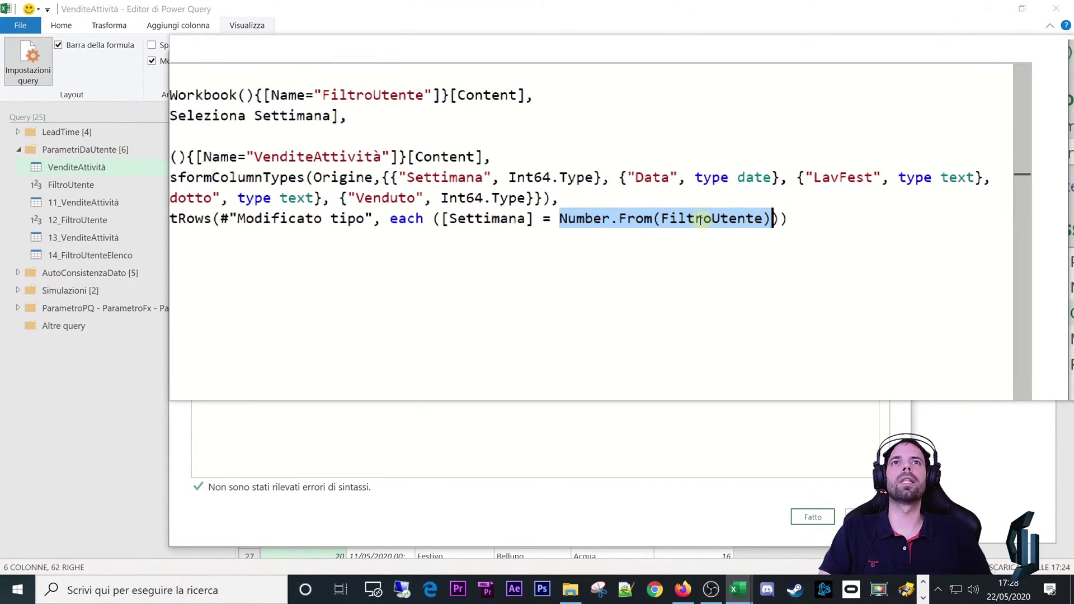
text(Selezione)
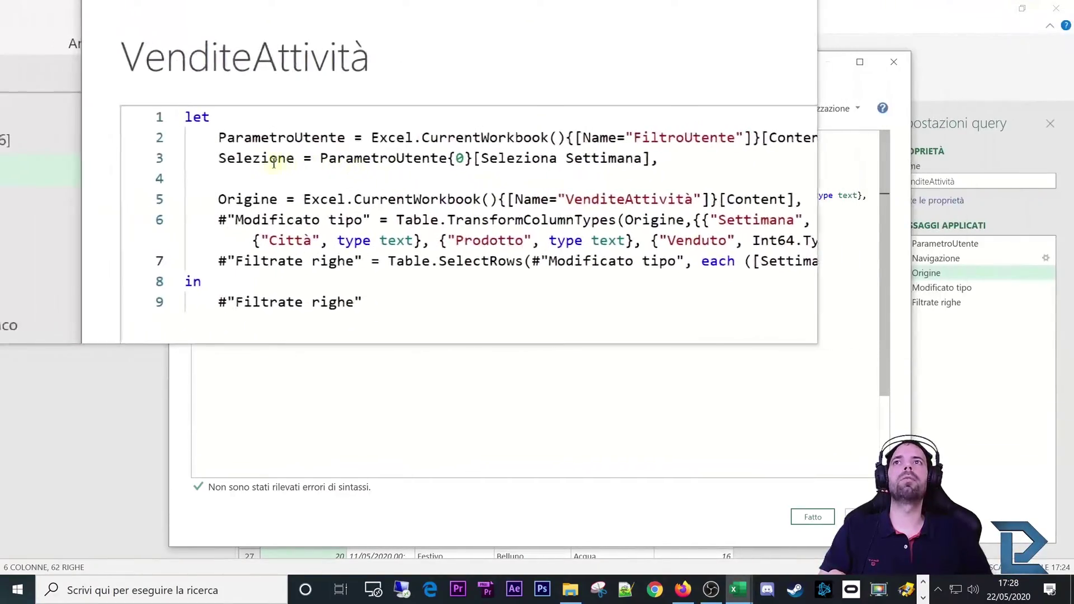
drag(246, 152, 686, 172)
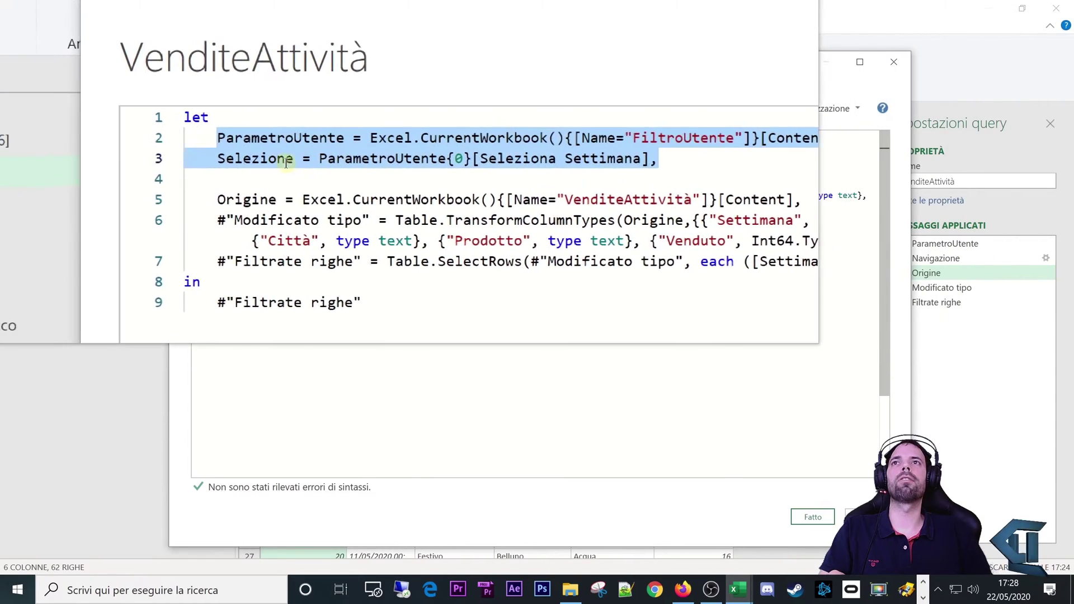
click(273, 160)
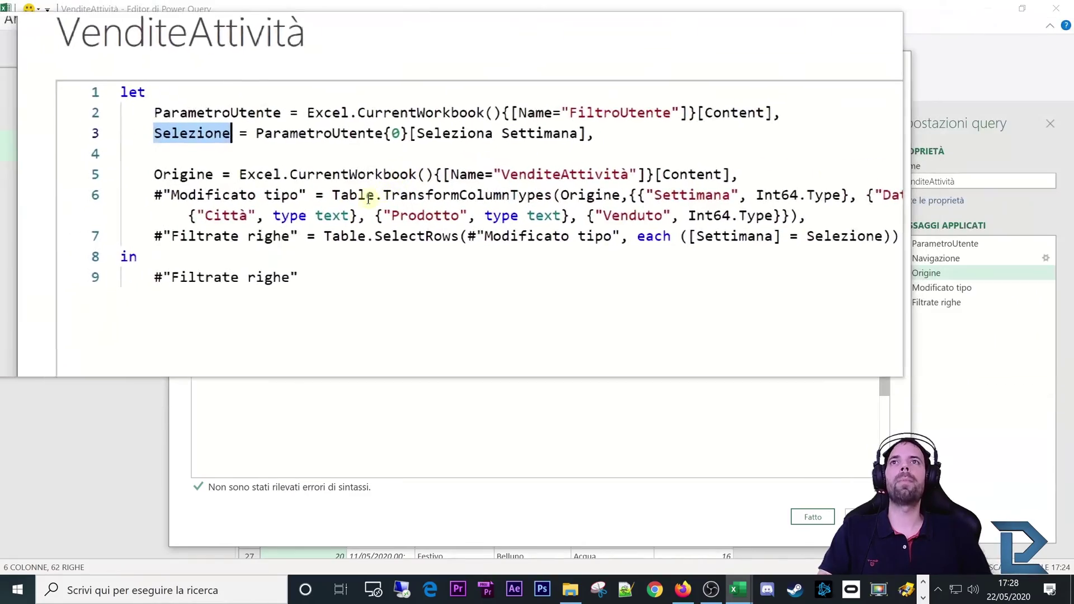
double_click(633, 219)
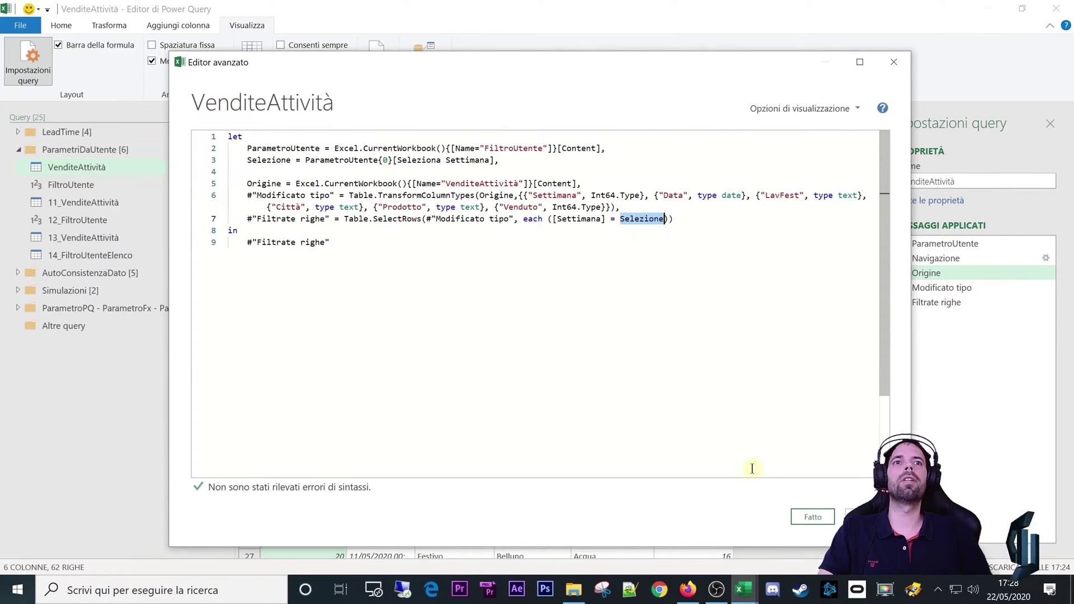
- Save the code, check Filtrate righe, then delete the FiltroUtente query
click(812, 519)
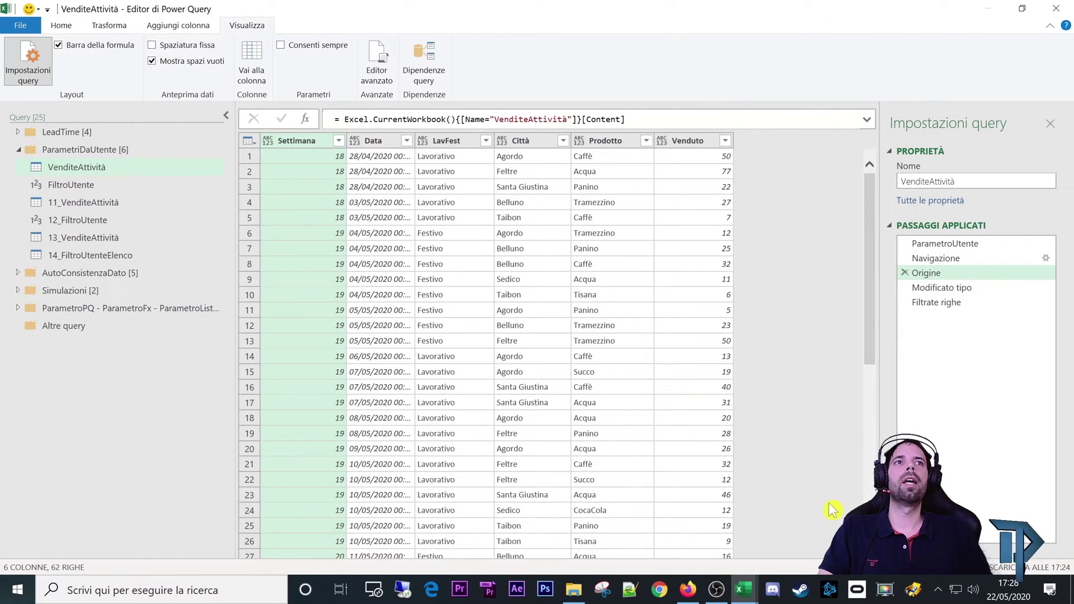
click(933, 302)
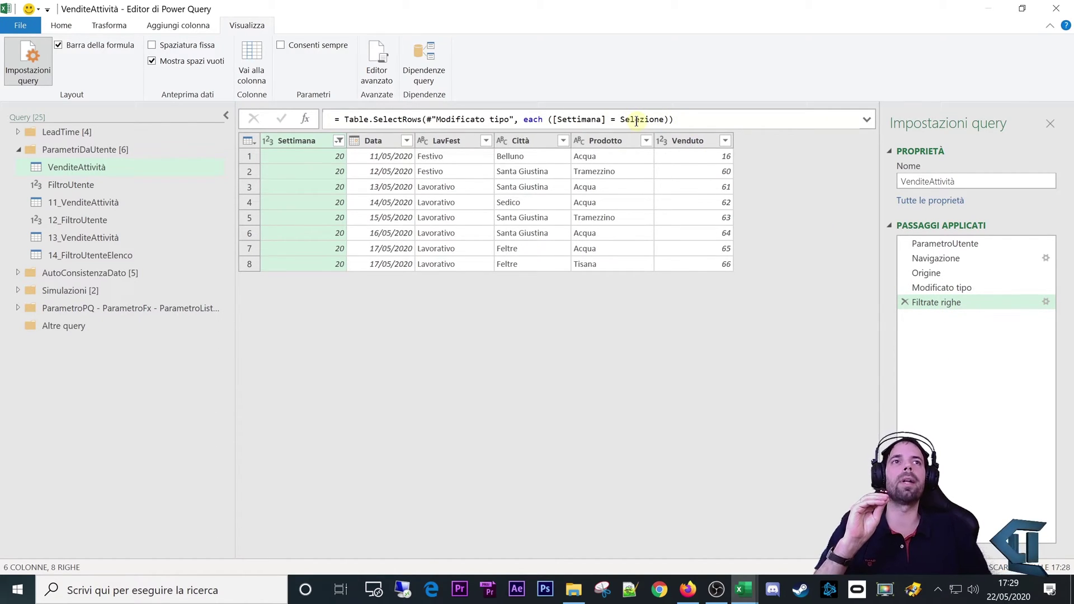
click(64, 186)
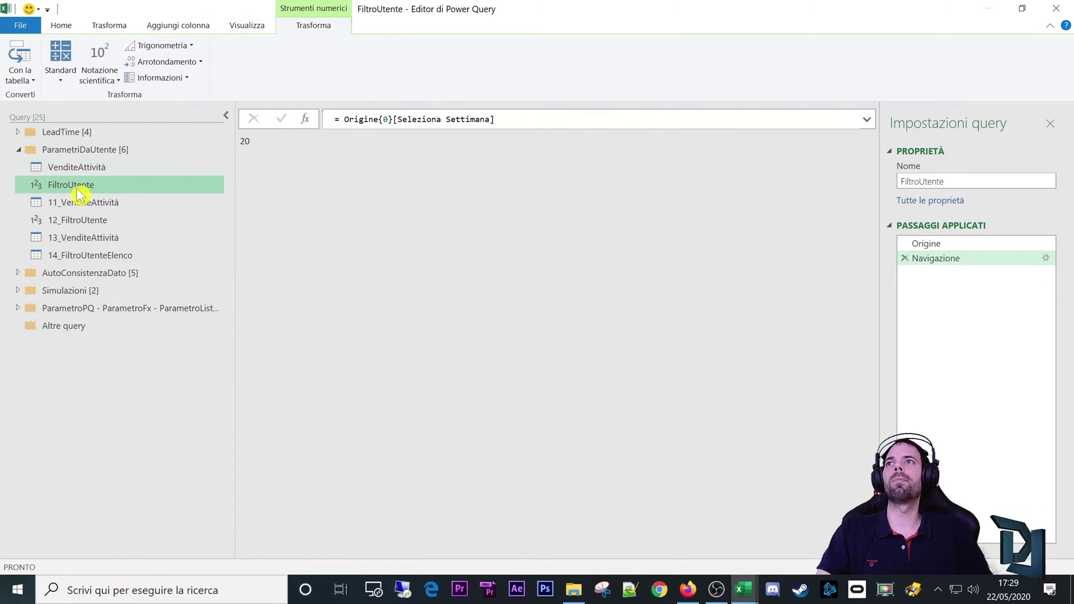
right_click(78, 187)
click(133, 229)
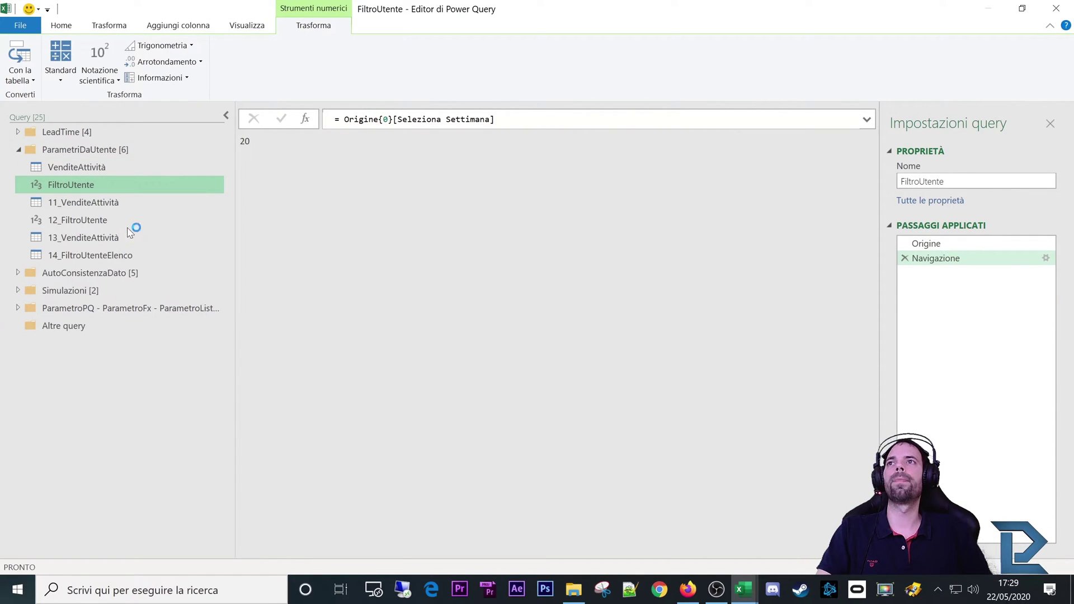
click(625, 315)
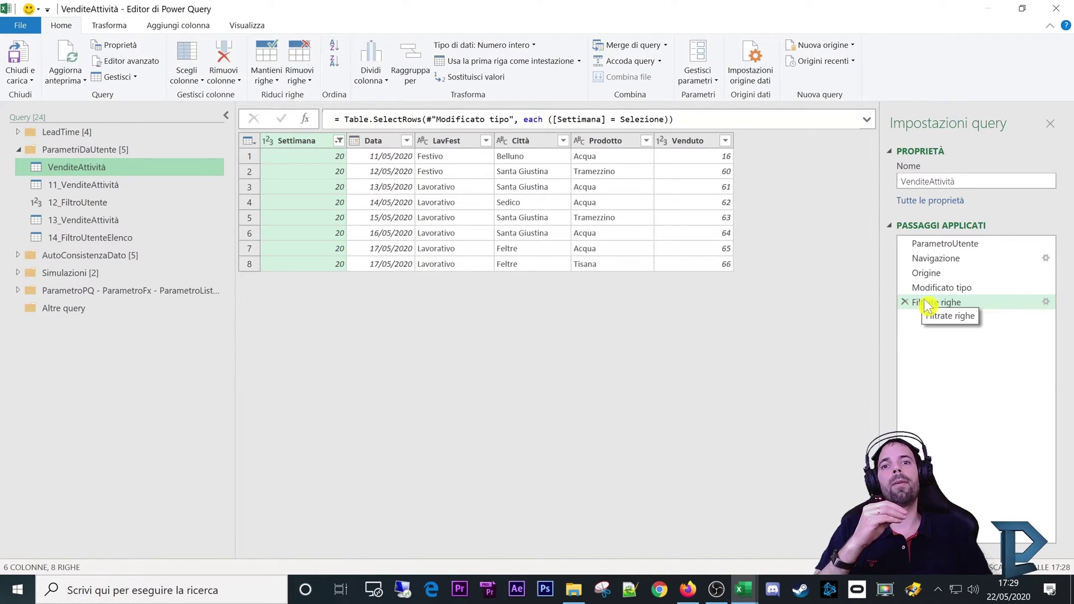
double_click(25, 133)
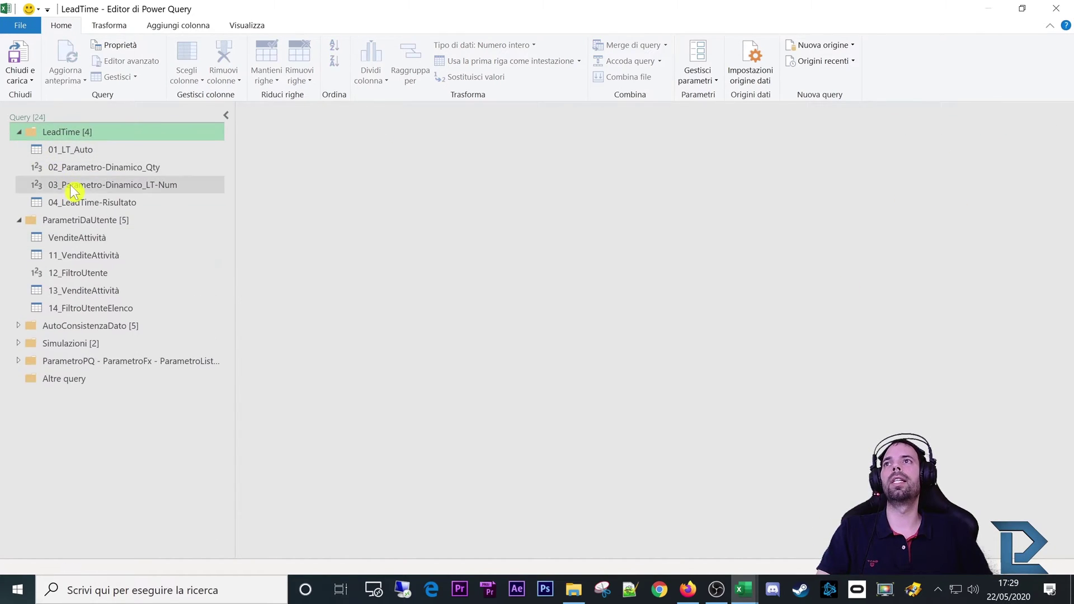
- Open 04_LeadTime-Risultato and view the custom column formula at its Differenza step
click(86, 150)
click(111, 203)
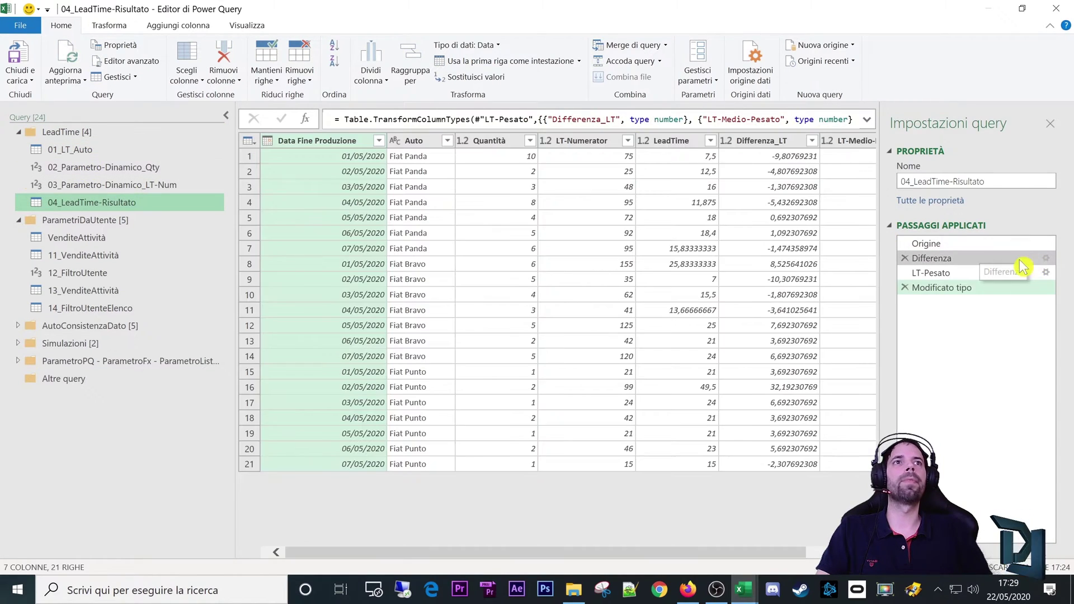
click(954, 261)
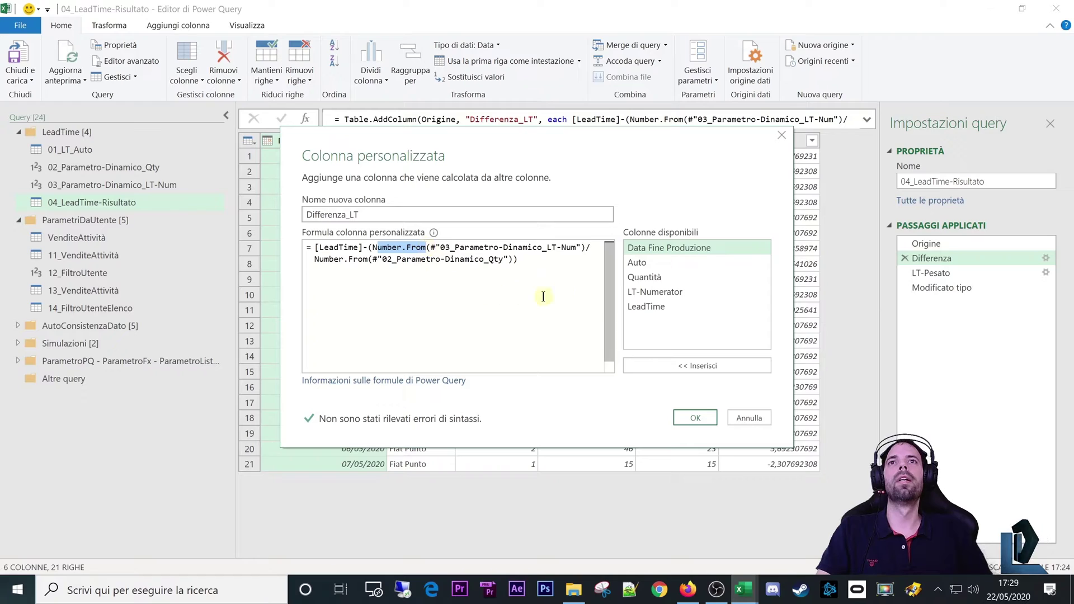
click(762, 420)
- Reopen the Differenza Colonna personalizzata formula, highlight its Number.From part, and cancel without changes
click(127, 168)
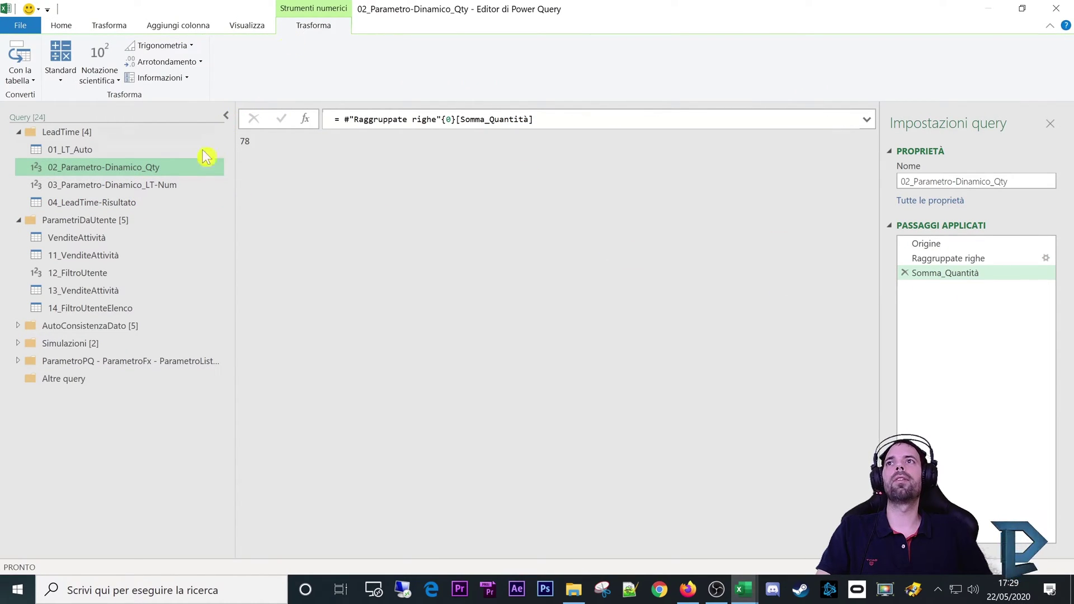
click(75, 202)
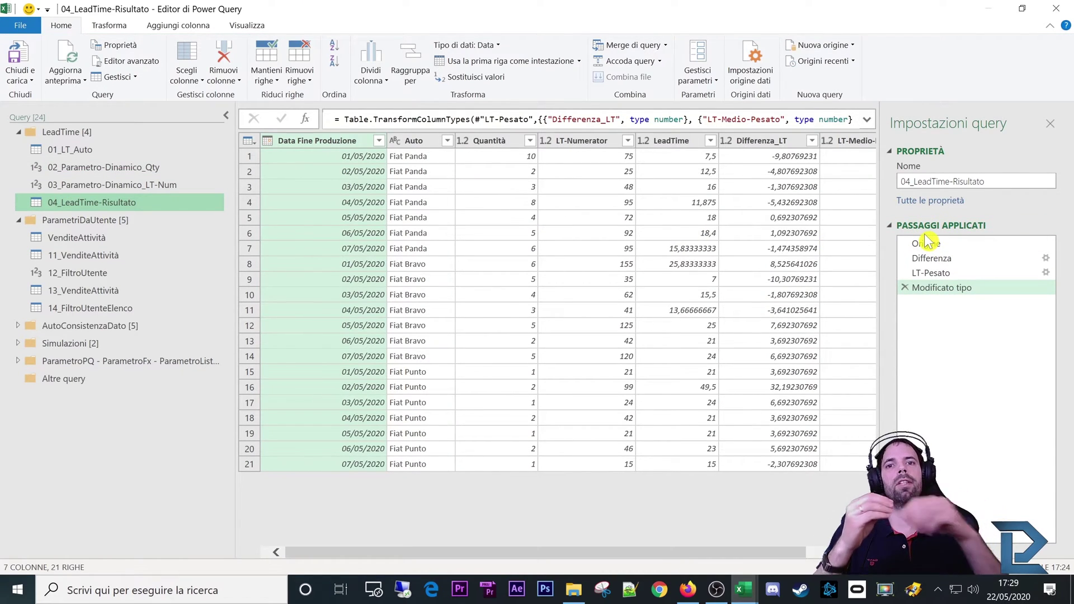
click(960, 258)
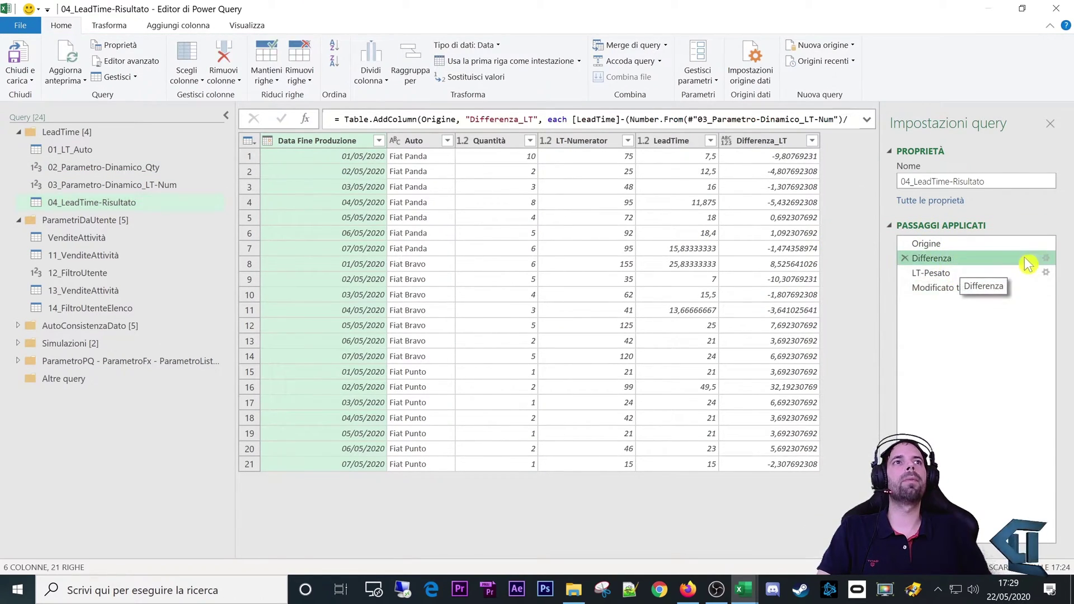
click(1046, 258)
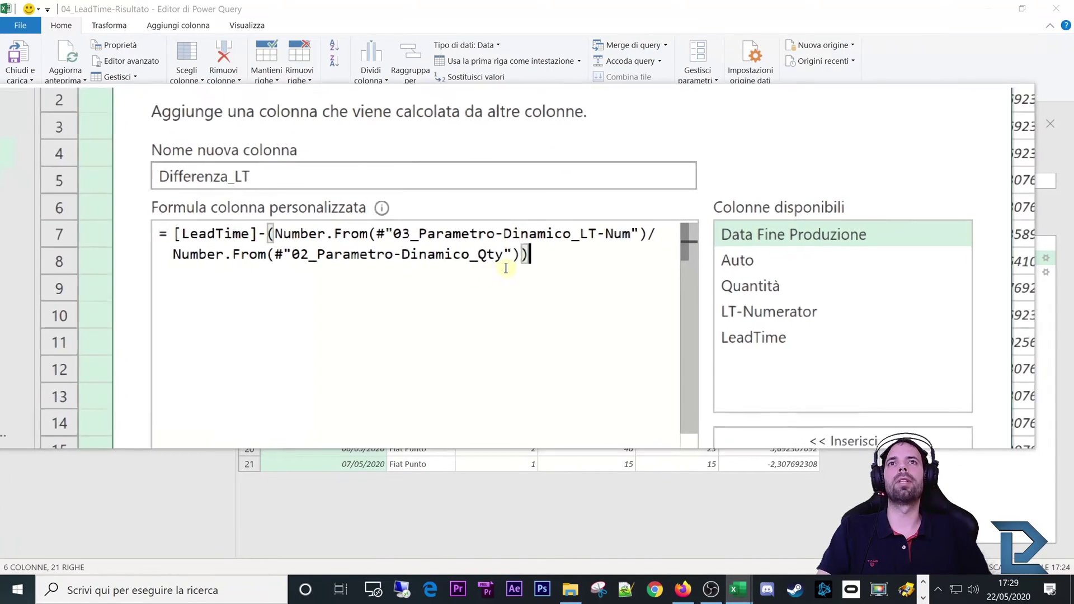
mouse_move(574, 250)
mouse_down()
mouse_move(330, 250)
mouse_move(374, 250)
mouse_up()
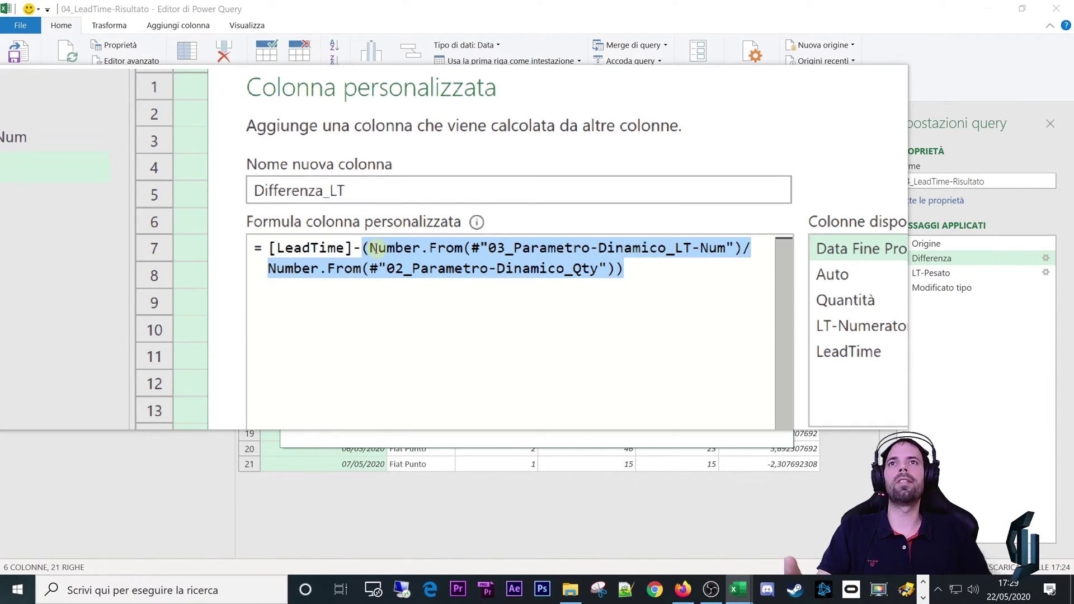
mouse_move(298, 234)
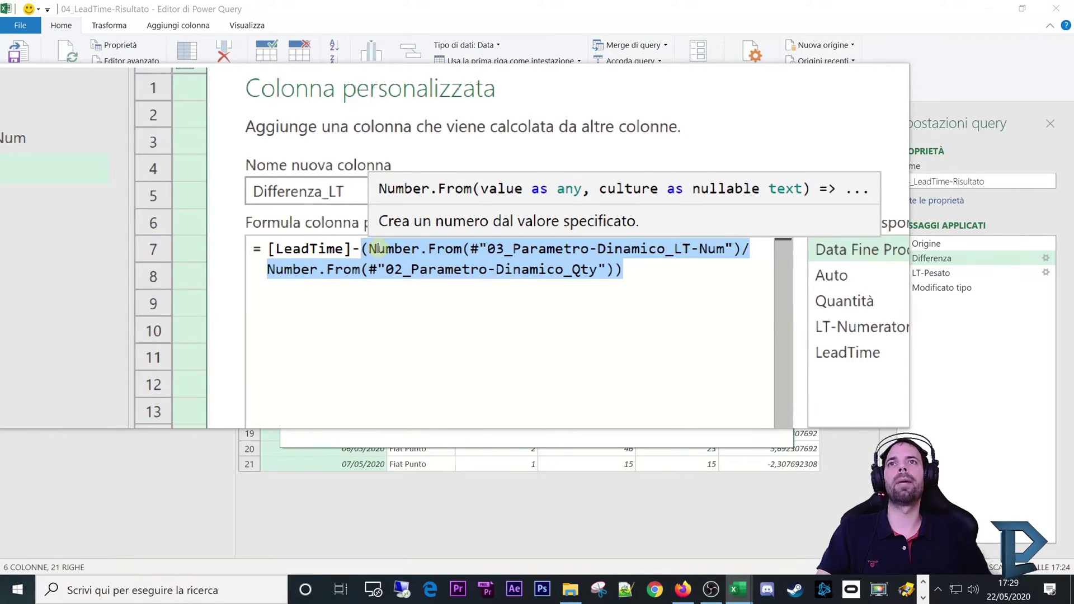
click(362, 250)
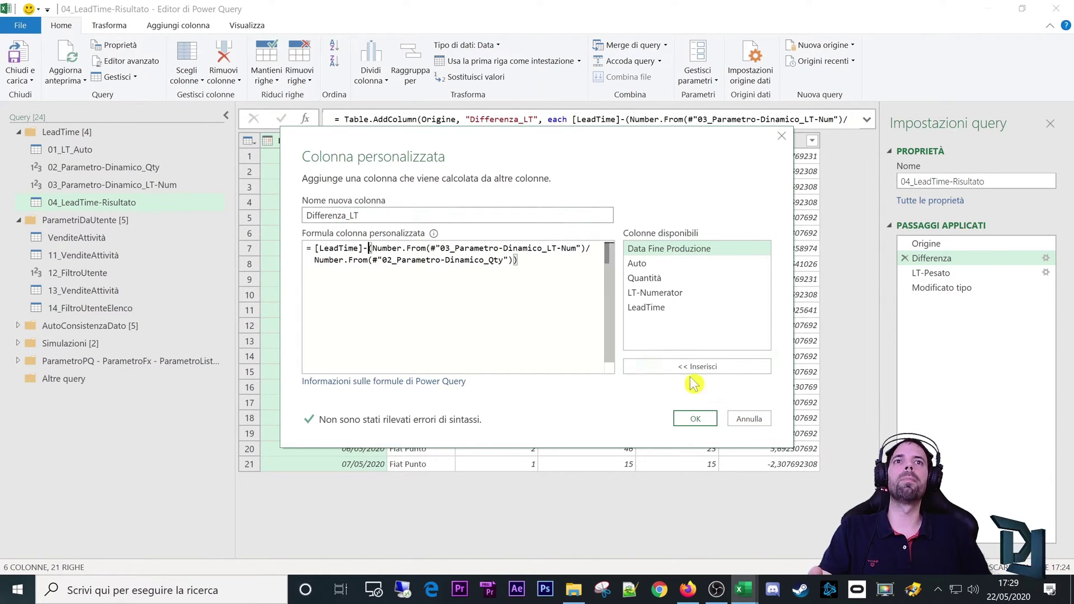
click(750, 419)
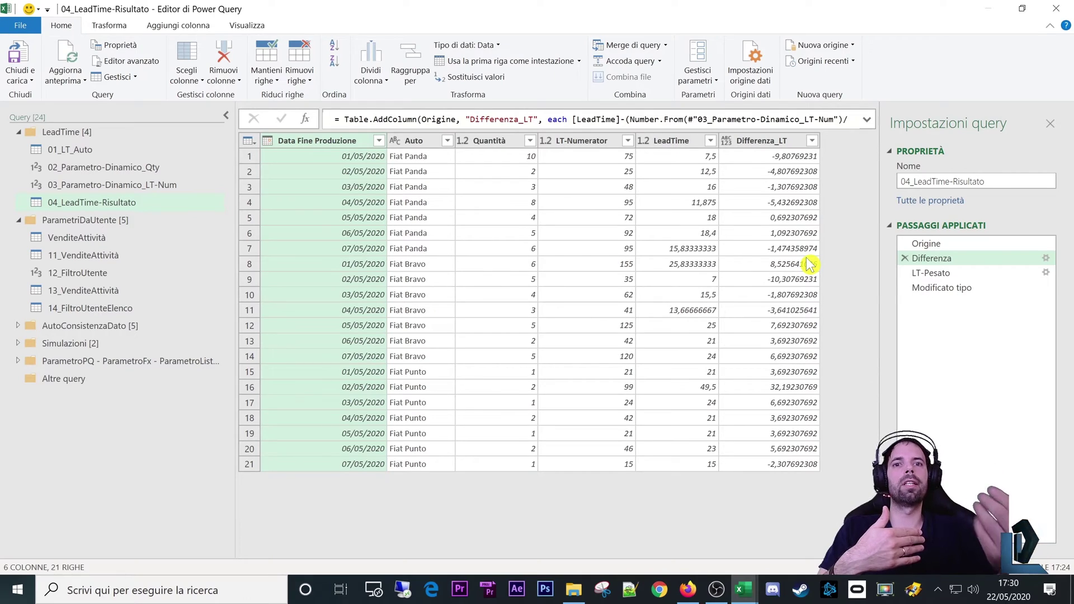
- Close and load the queries from VenditeAttività, then close the Queries and Connections pane
click(65, 240)
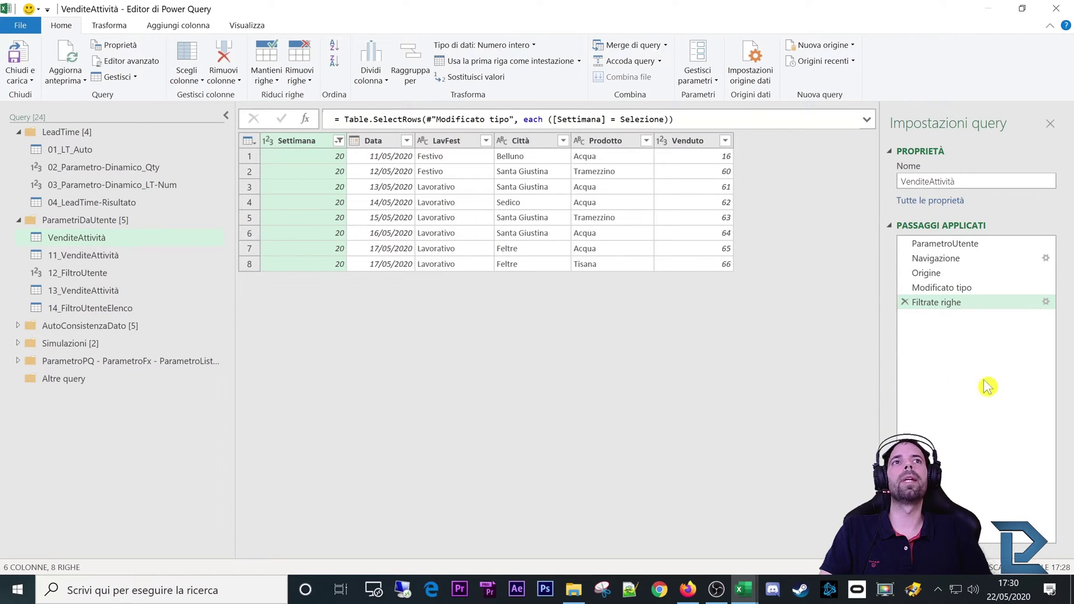
click(247, 27)
click(62, 25)
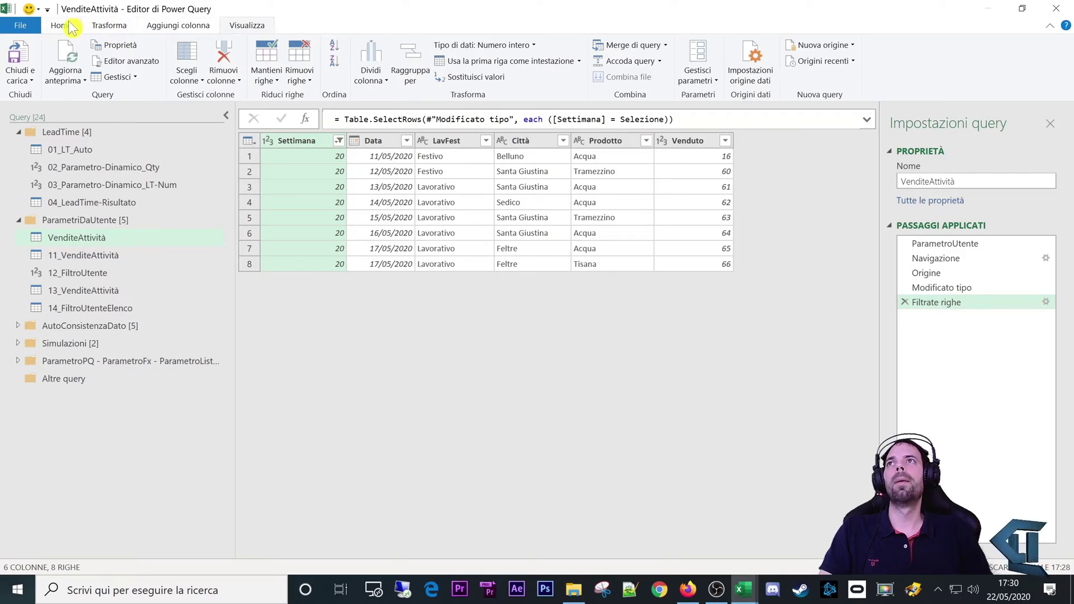
click(22, 84)
click(40, 94)
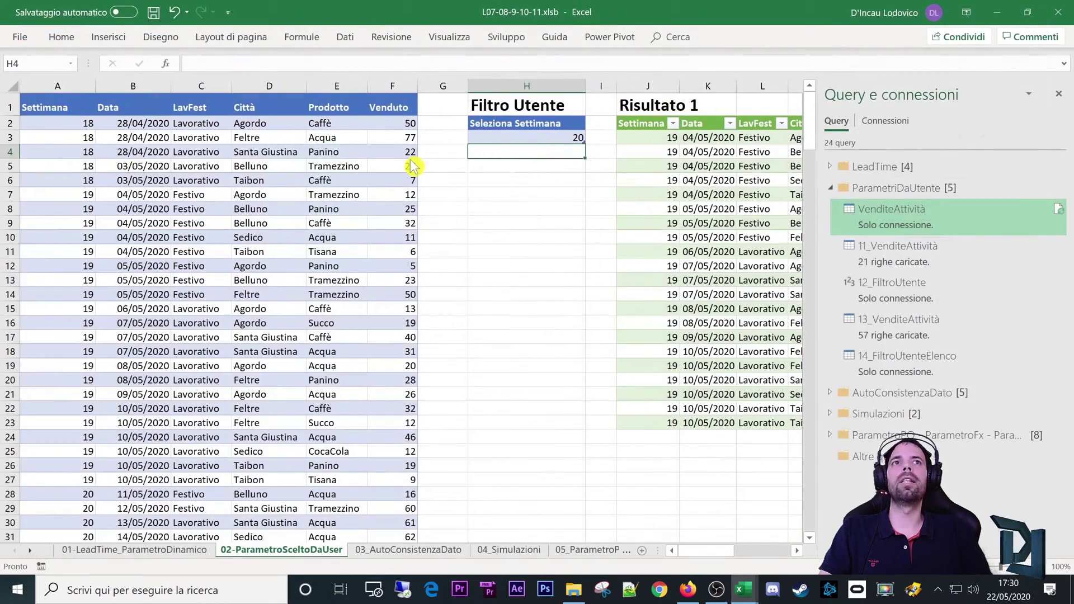
click(1061, 100)
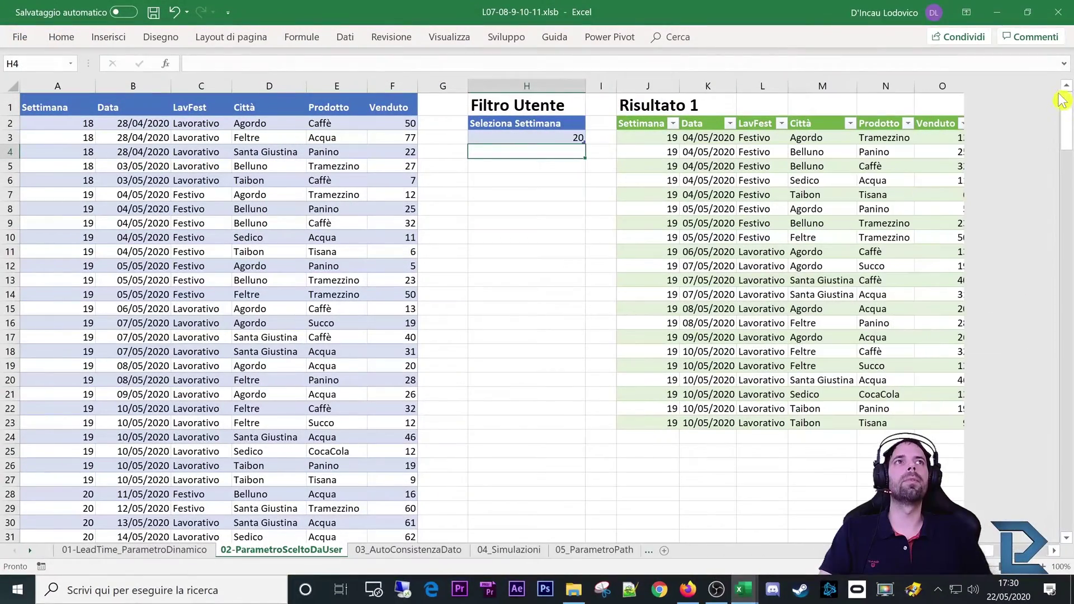
- Select the Inserisci Elenco Wk week list and launch the Power Query editor from Recupera dati
click(526, 222)
scroll(995, 556, right, 5)
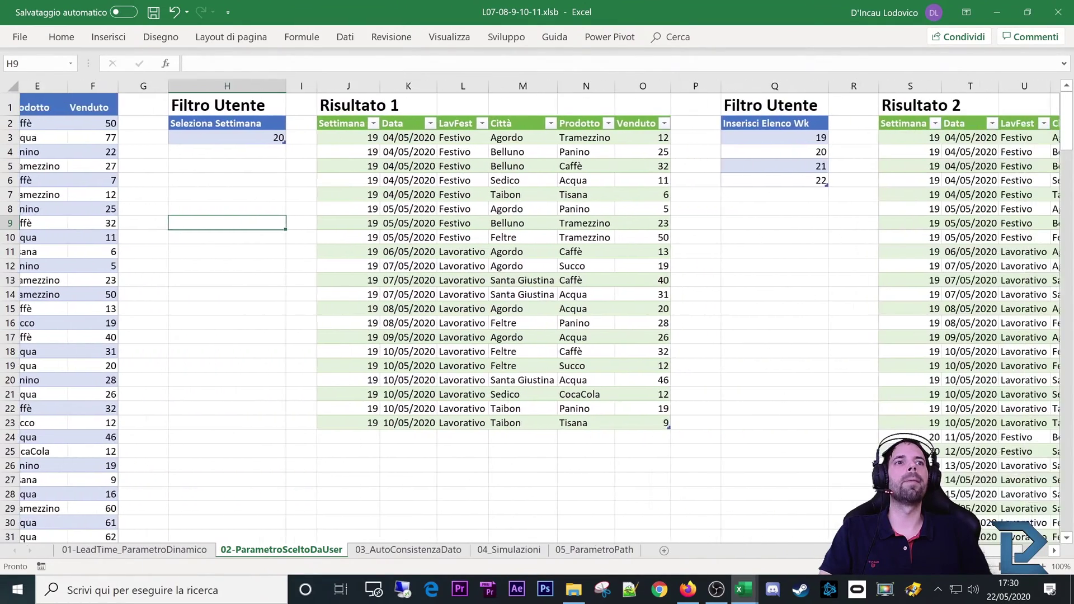
drag(504, 123, 497, 181)
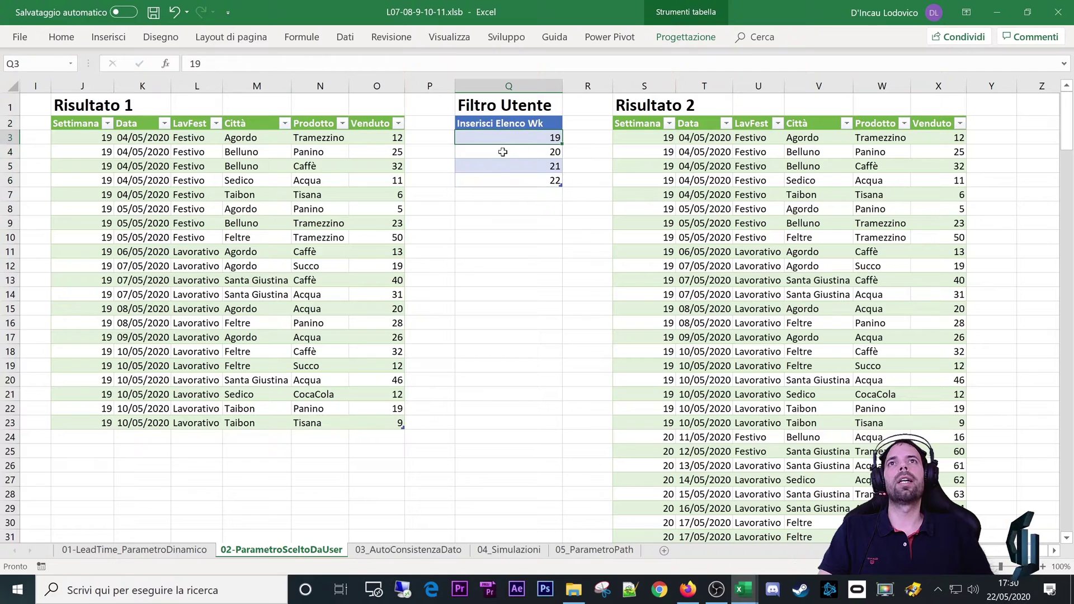
click(346, 39)
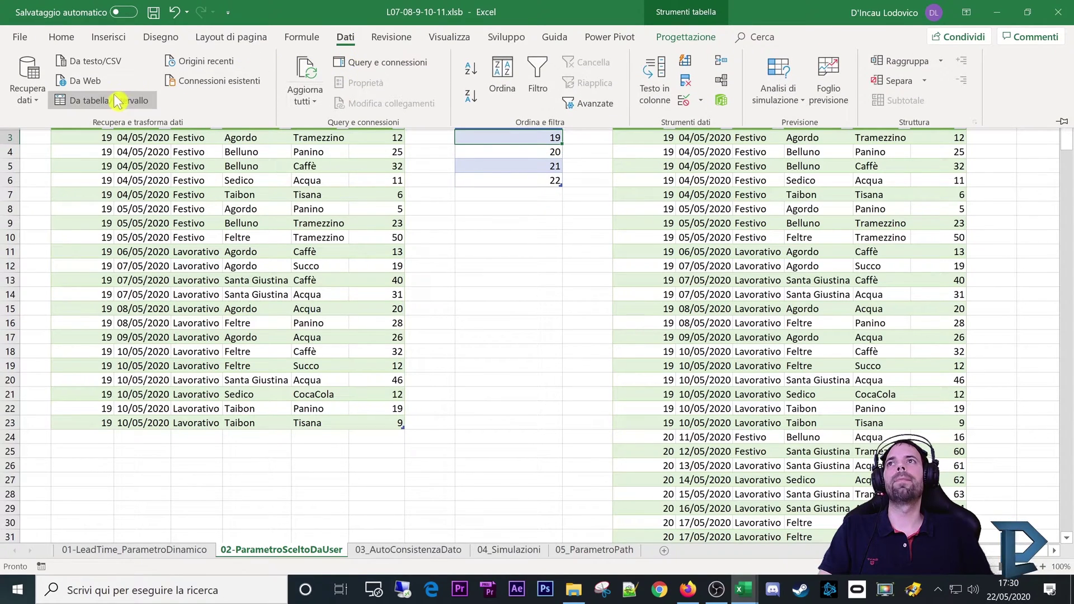
click(28, 96)
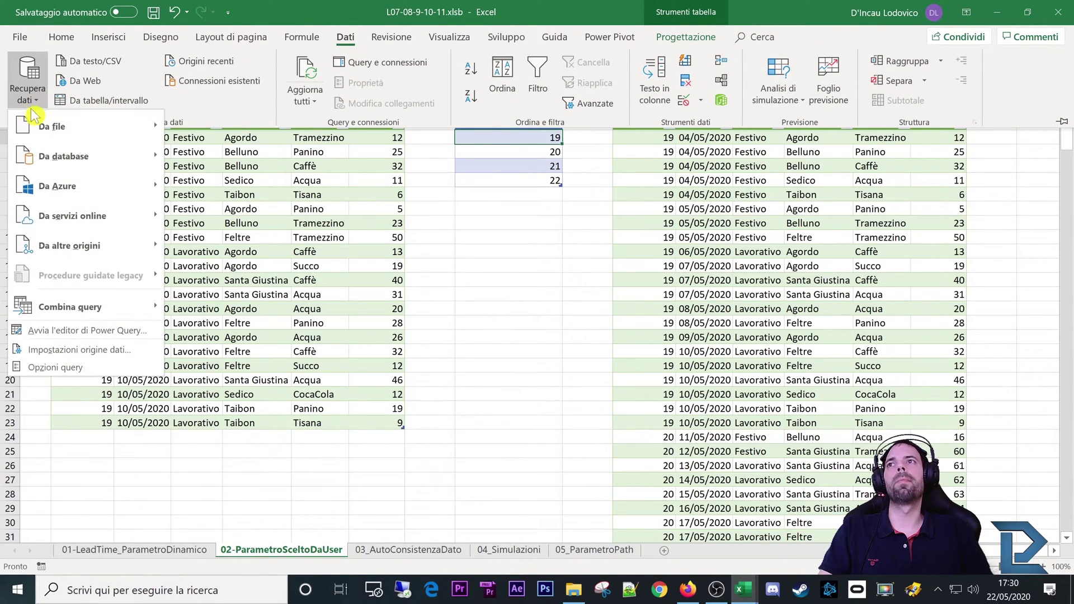
click(84, 330)
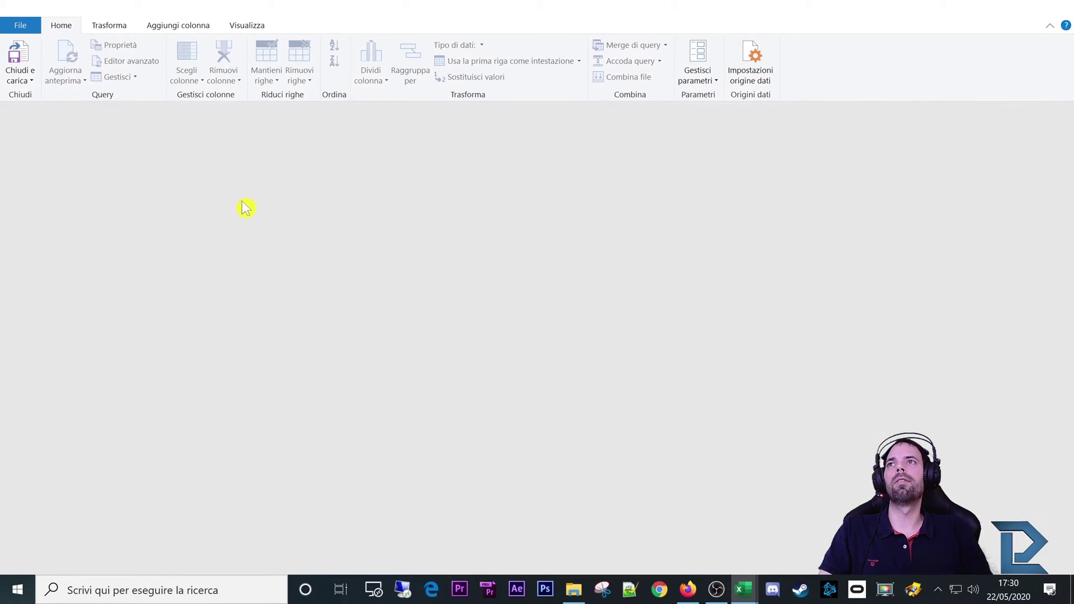
- Collapse the LeadTime, AutoConsistenzaDato, Simulazioni and ParametroPQ query groups and open 13_VenditeAttività
click(18, 133)
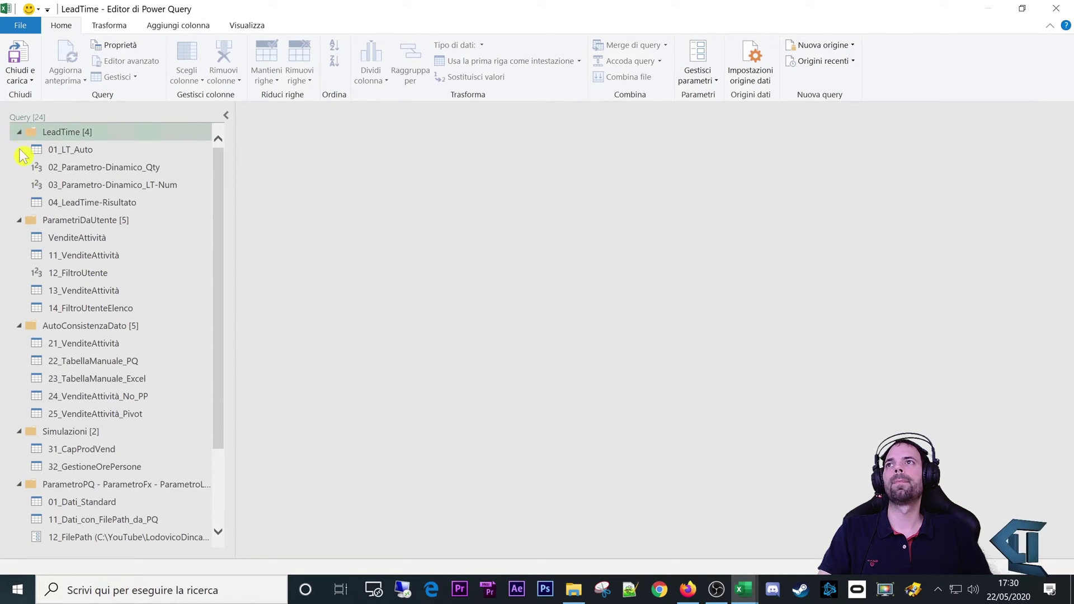
click(19, 255)
click(18, 273)
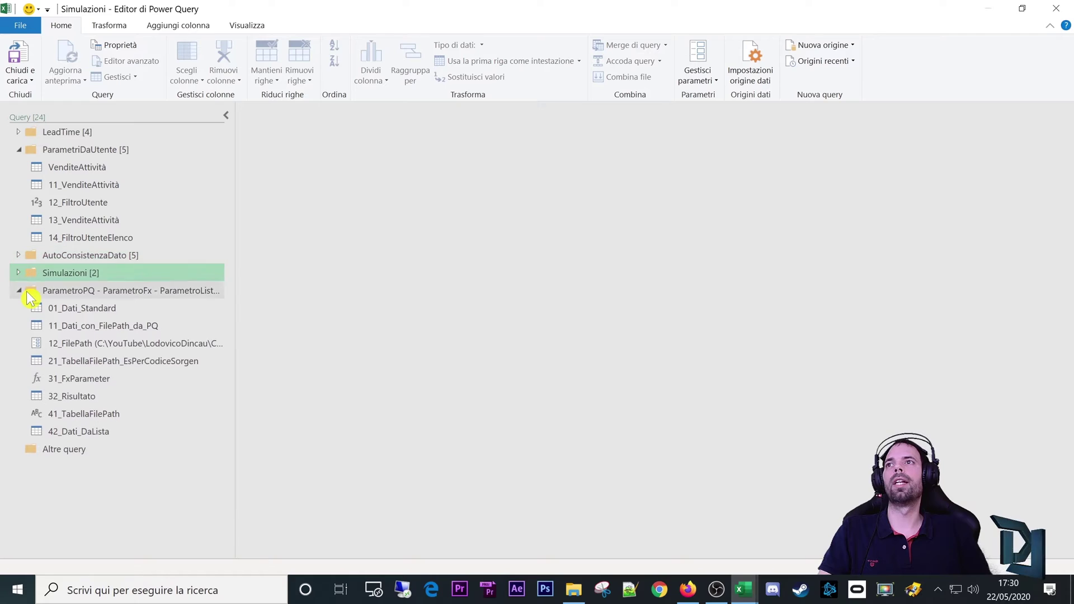
click(22, 289)
click(22, 290)
click(79, 219)
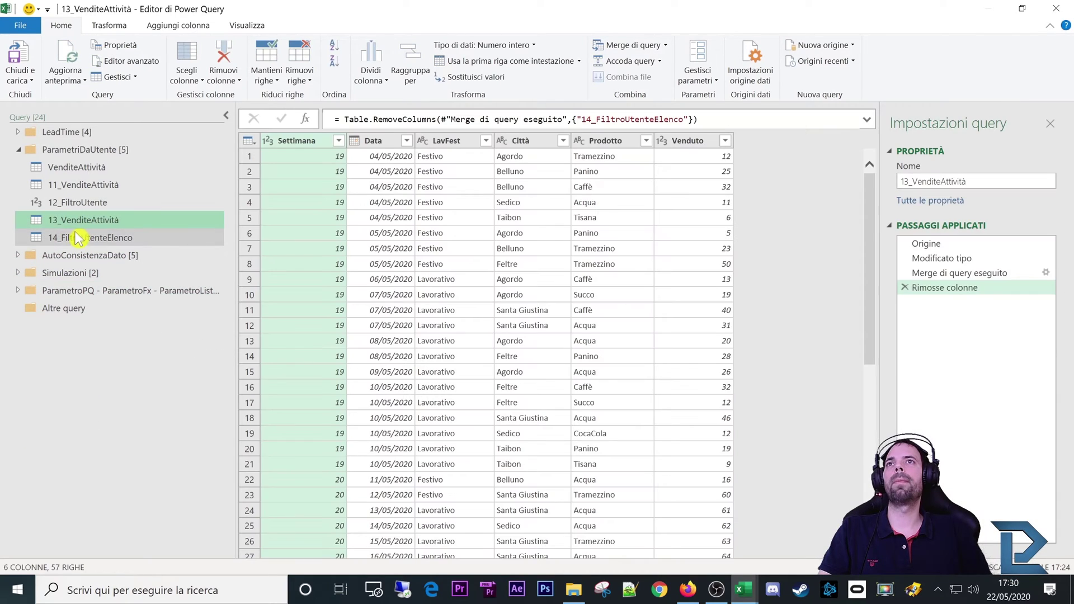
- Compare 13_VenditeAttività with the 14_FiltroUtenteElenco week list, ending on the Modificato tipo step
click(76, 238)
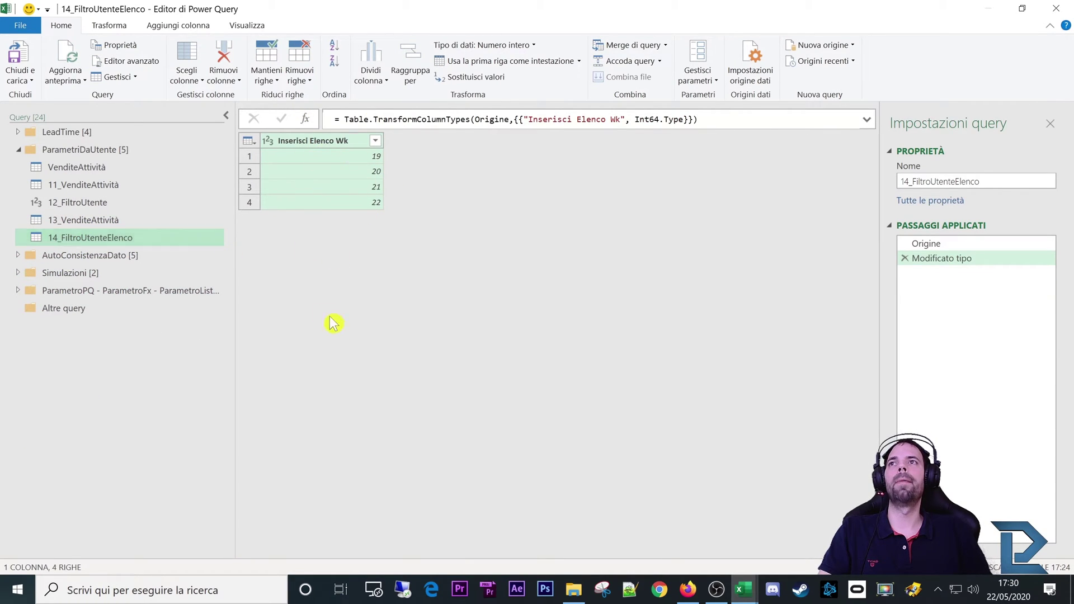
click(83, 220)
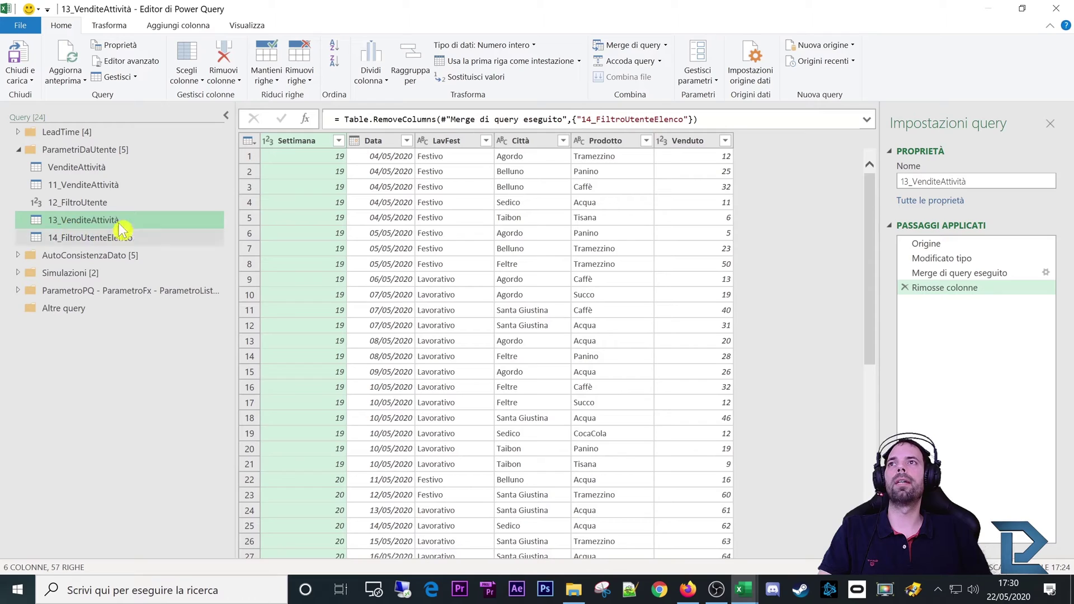
click(940, 258)
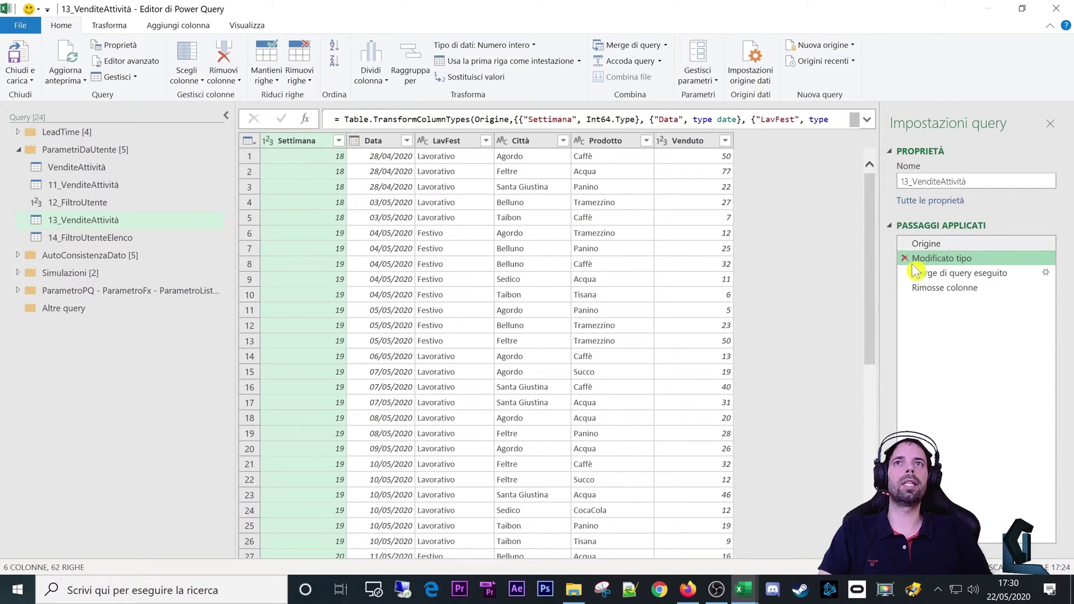
click(79, 220)
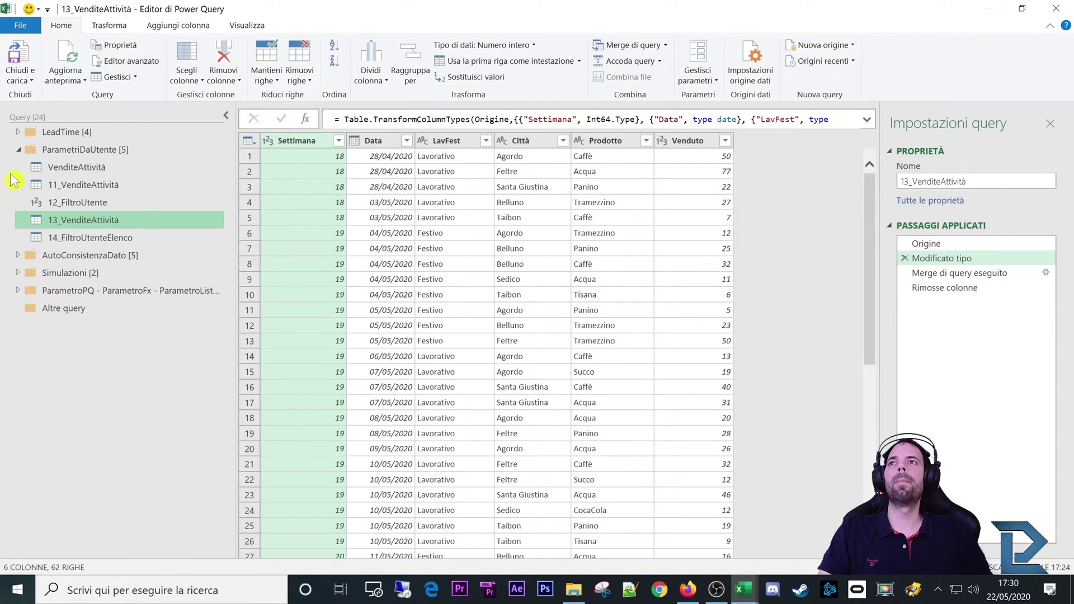
click(98, 238)
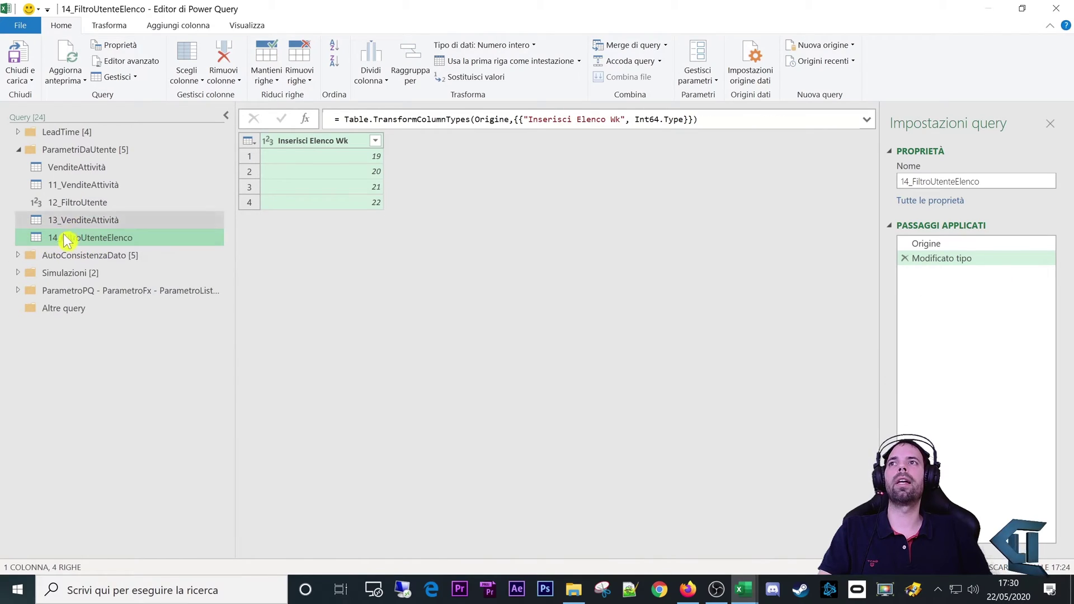
click(79, 219)
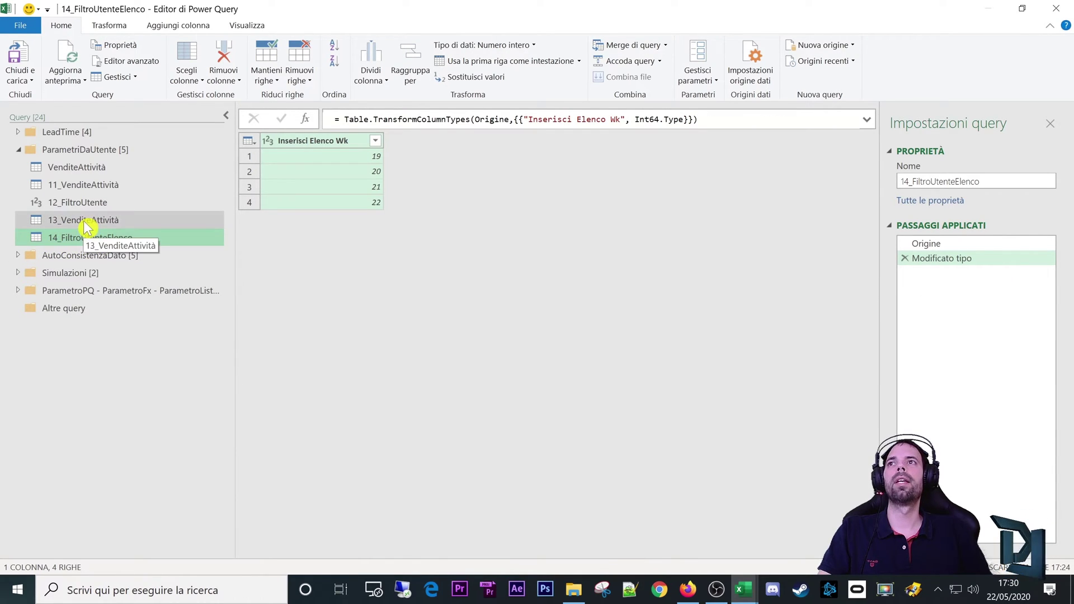
click(937, 259)
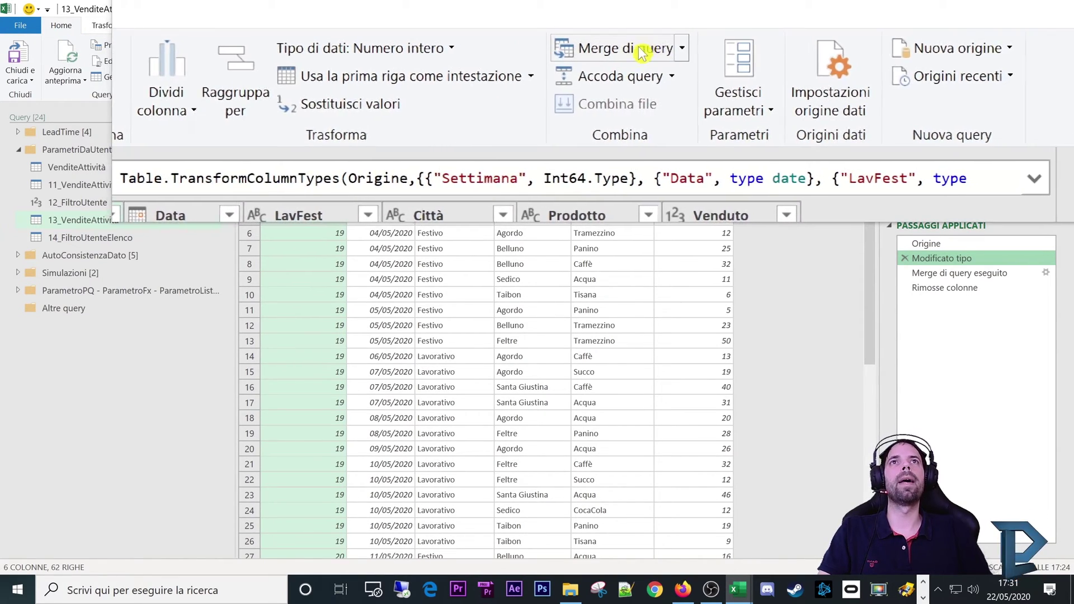
- Use Merge di query on the current query, inserting the new step after Modificato tipo
click(667, 48)
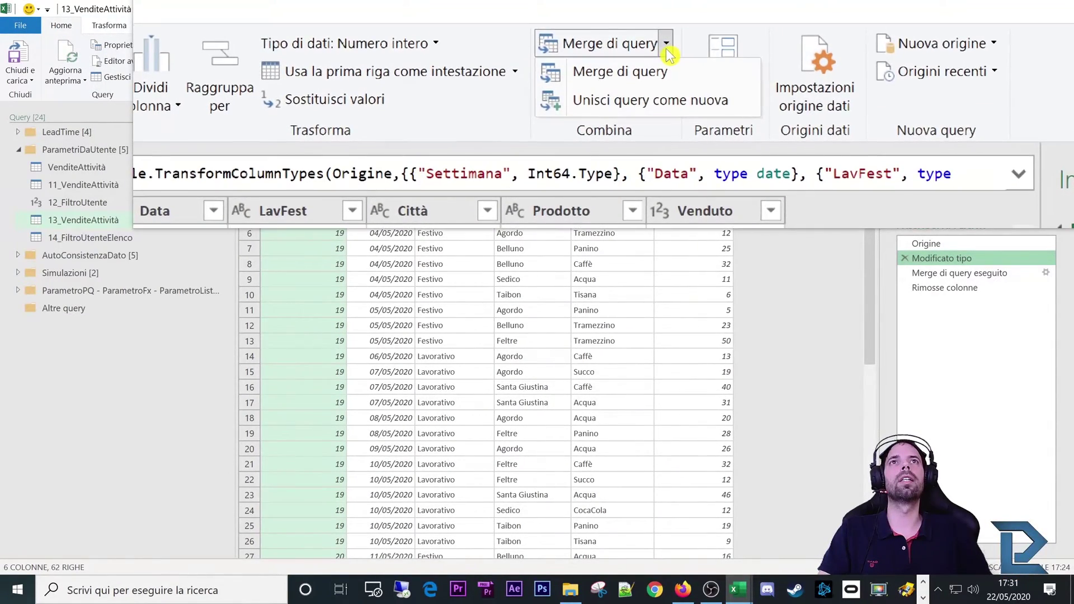
click(664, 66)
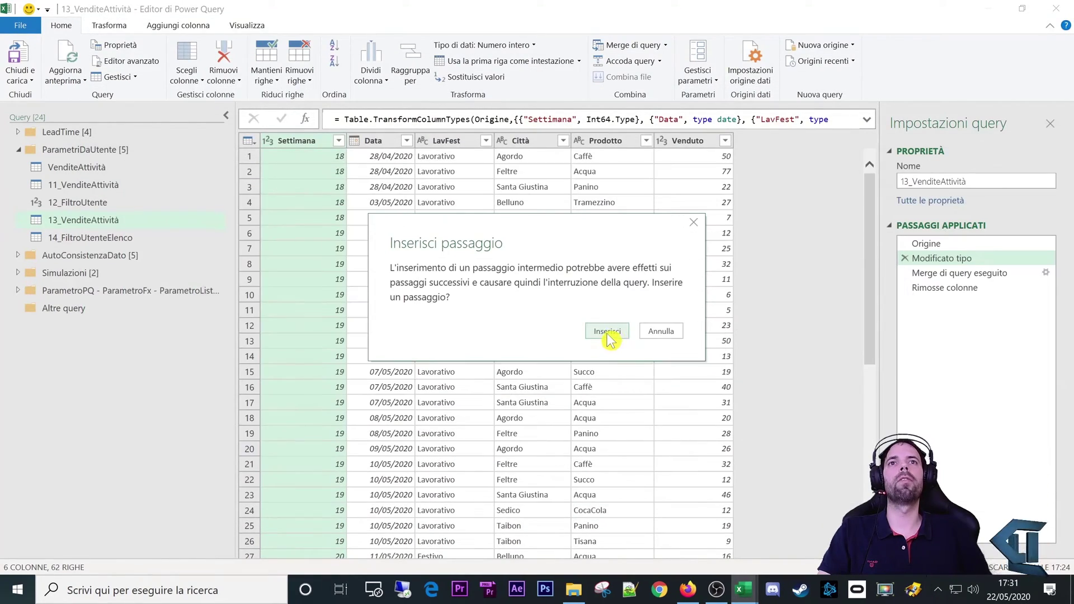
click(612, 336)
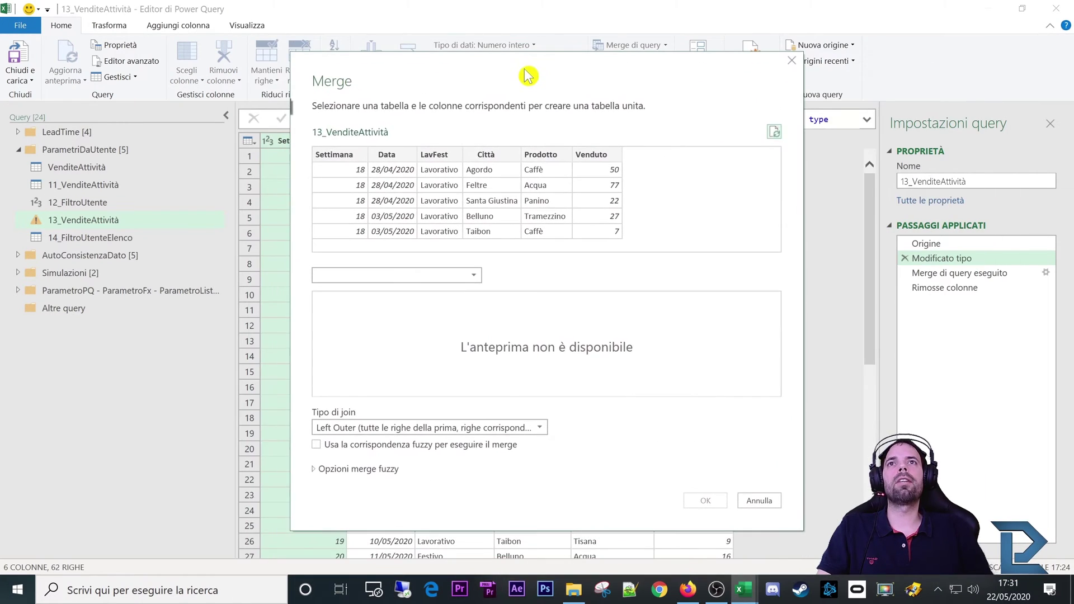
- Match Settimana to the Inserisci Elenco Wk column of 14_FiltroUtenteElenco in the Merge dialog
drag(526, 84, 536, 88)
click(349, 157)
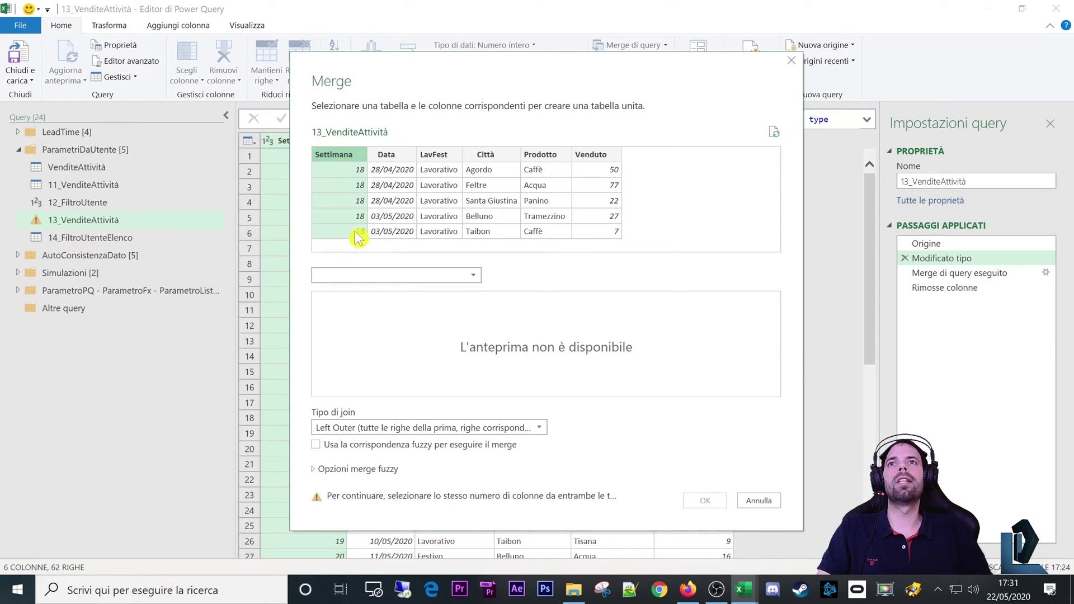
click(361, 276)
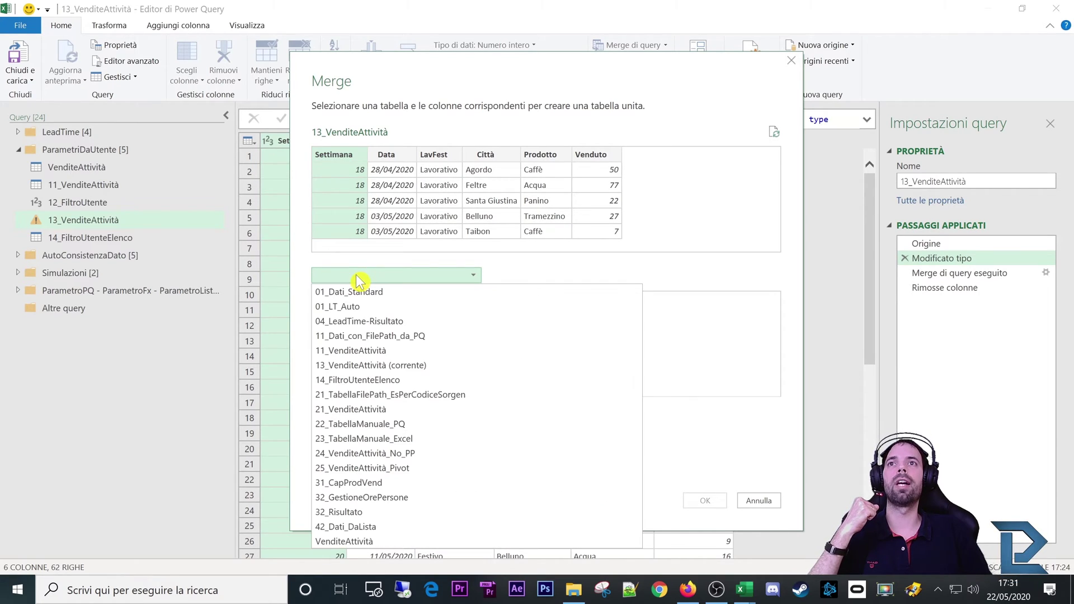
click(352, 382)
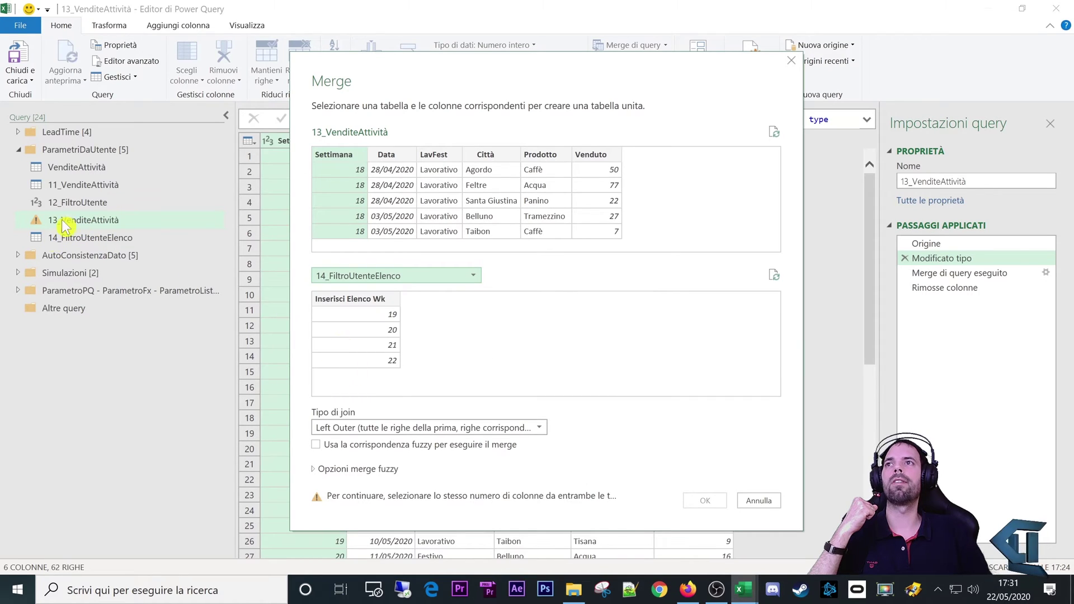
click(358, 299)
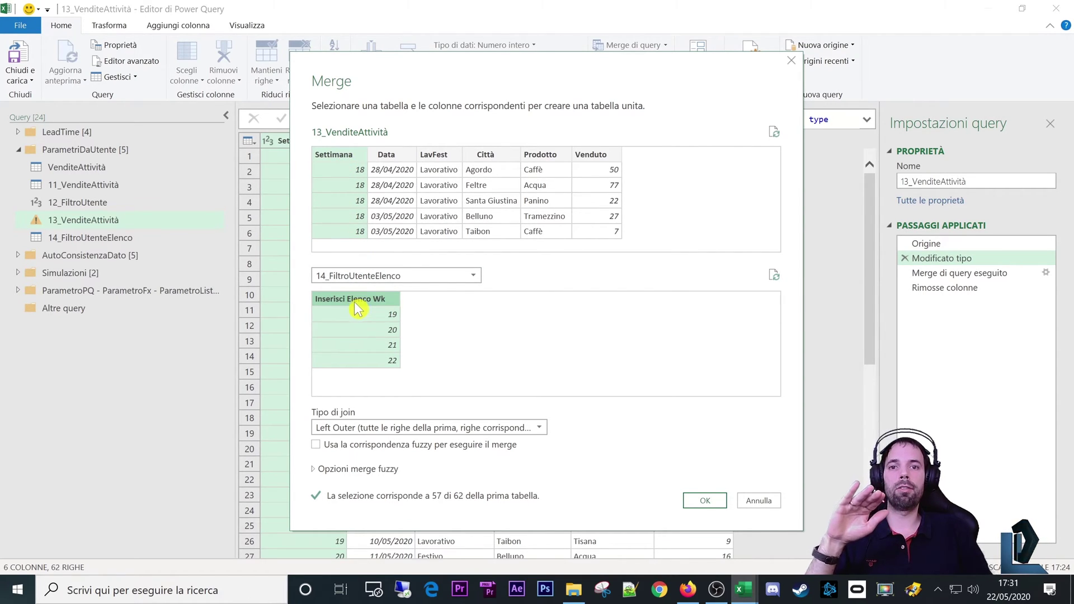
click(684, 593)
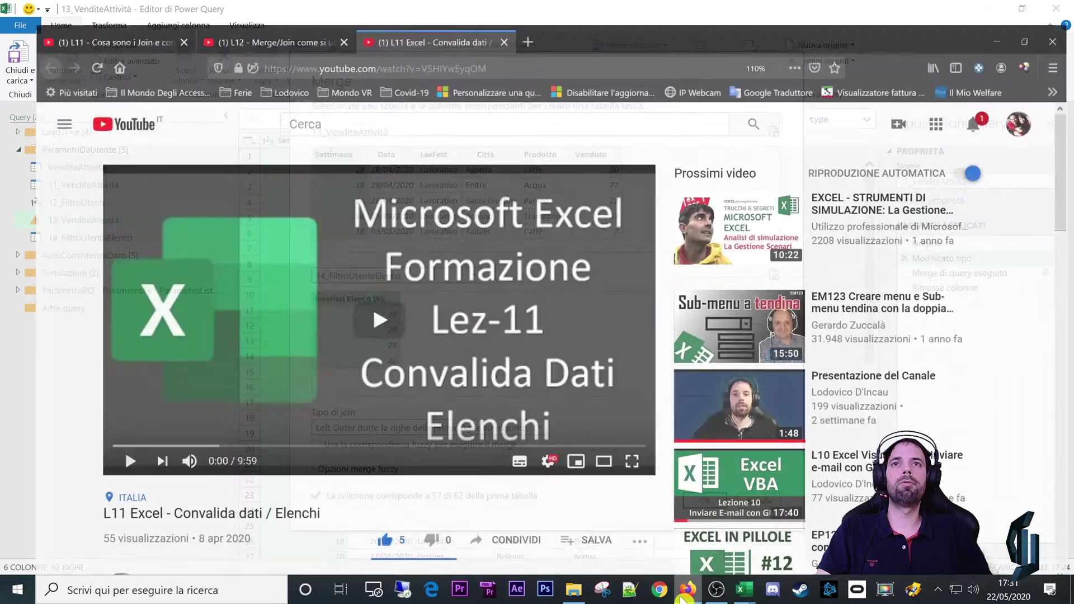
click(78, 11)
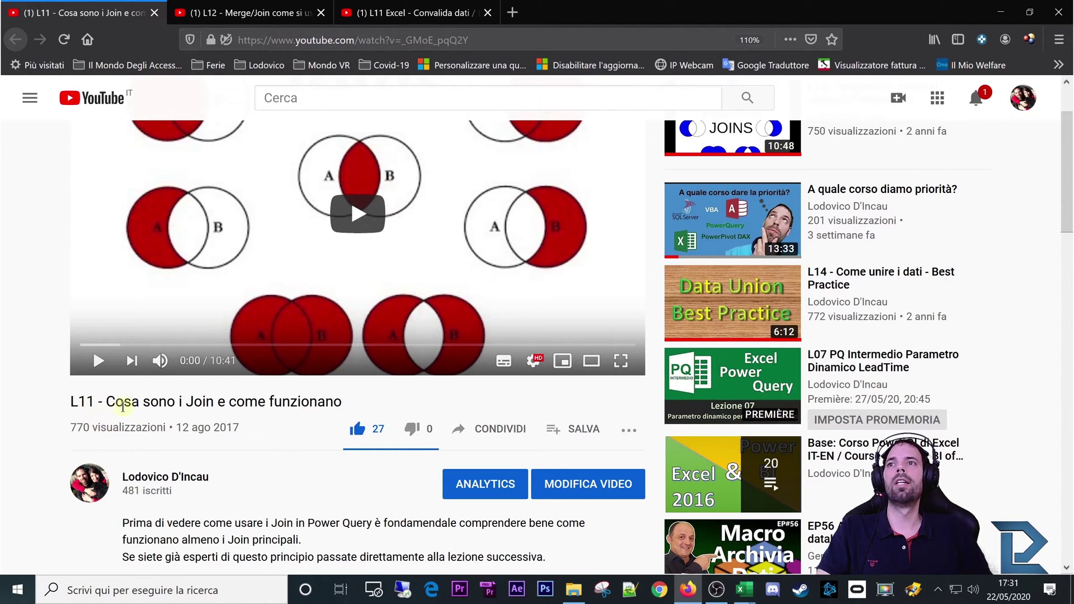
drag(107, 401, 344, 401)
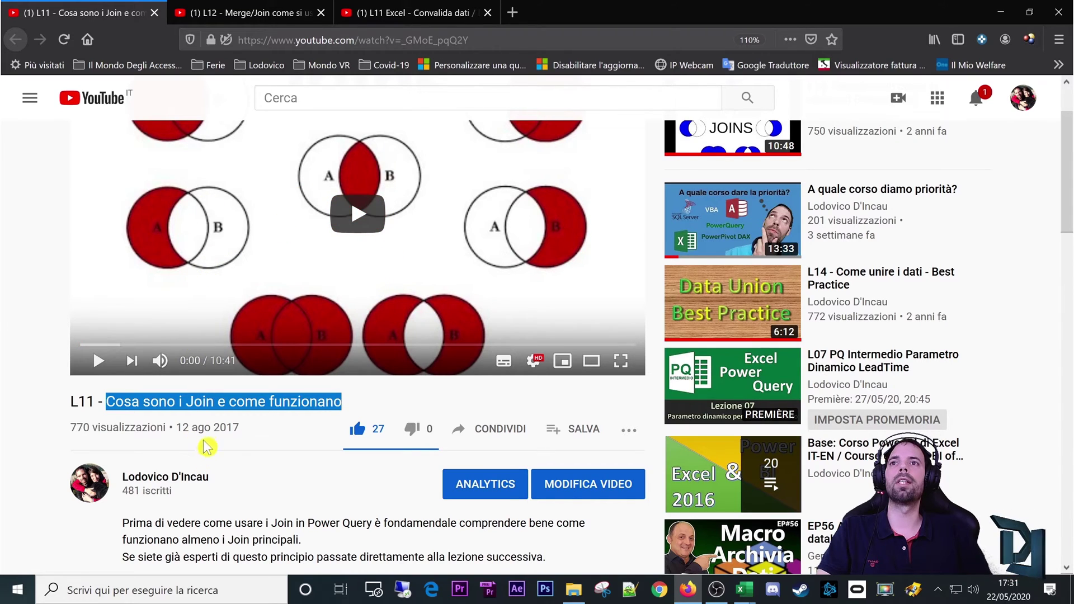
scroll(209, 439, up, 3)
click(237, 13)
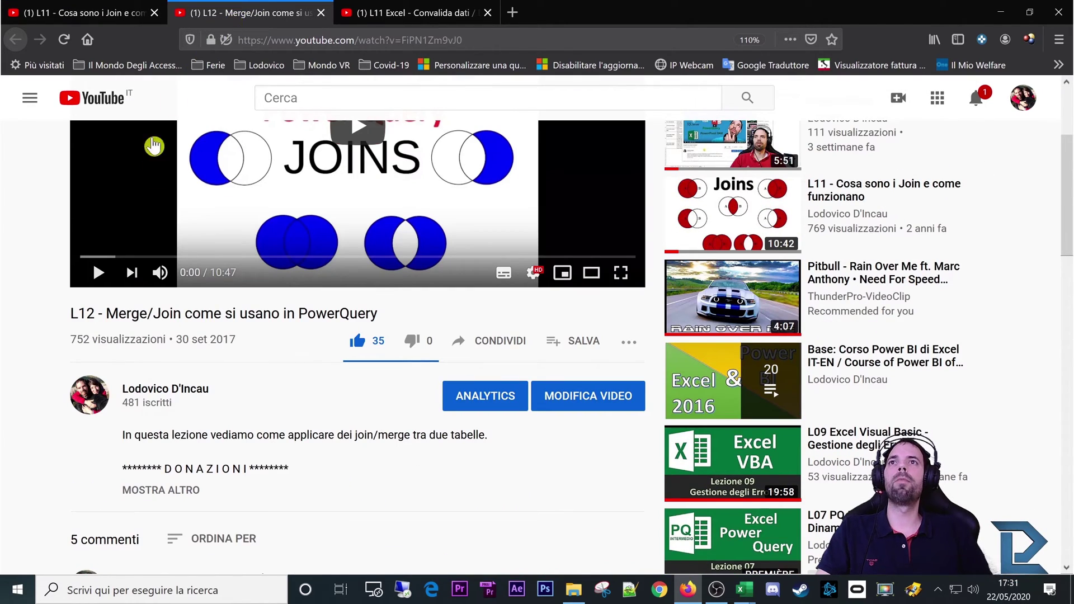
scroll(159, 347, up, 3)
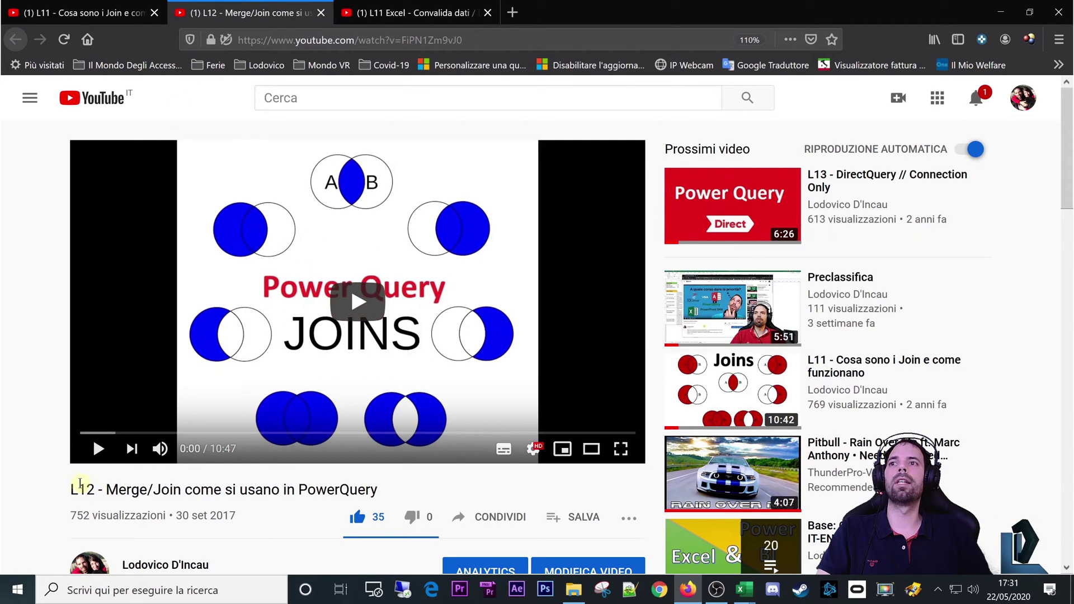
drag(70, 490, 384, 492)
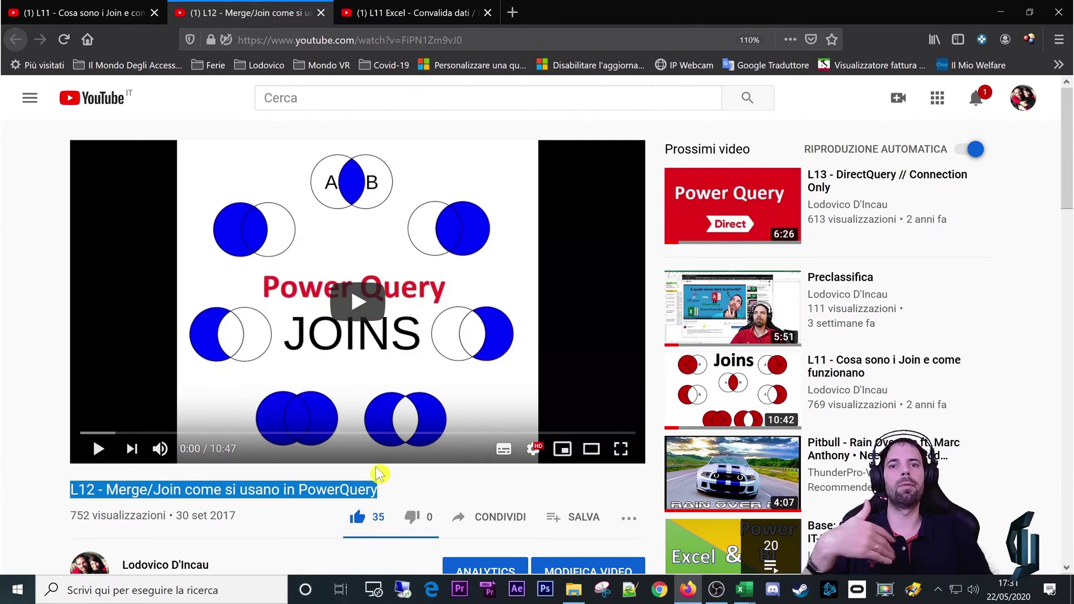
click(41, 475)
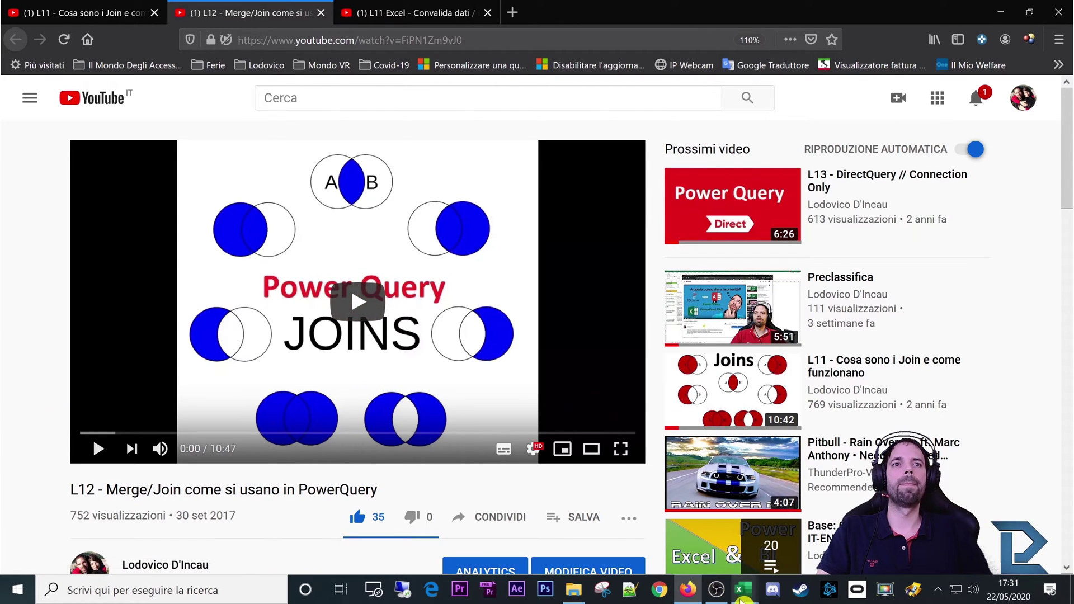
click(744, 591)
click(845, 503)
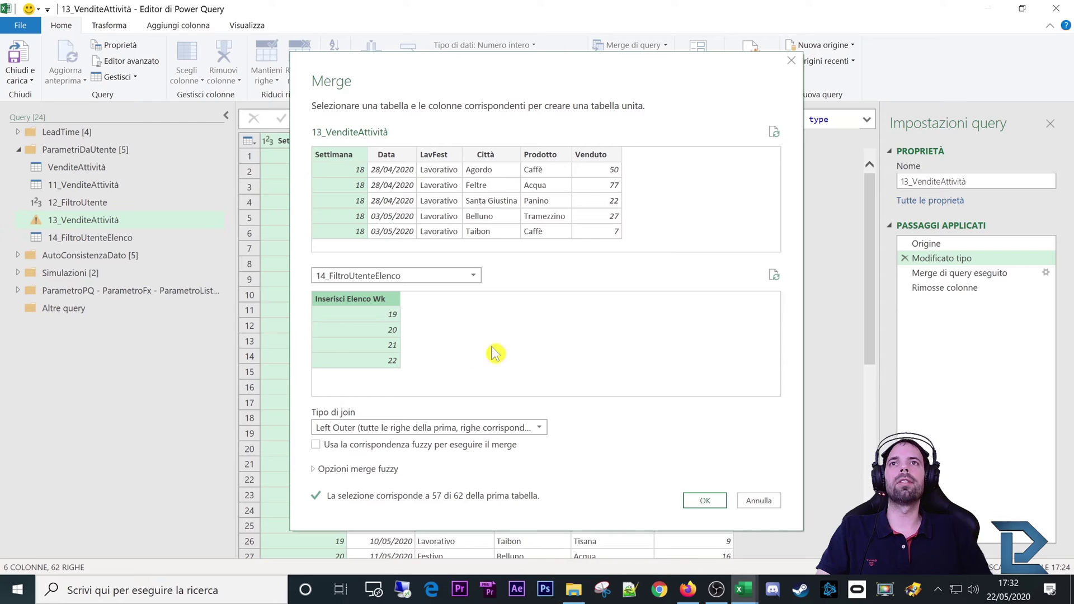
- Set the merge join type to Inner (solo le righe corrispondenti)
drag(556, 82, 445, 106)
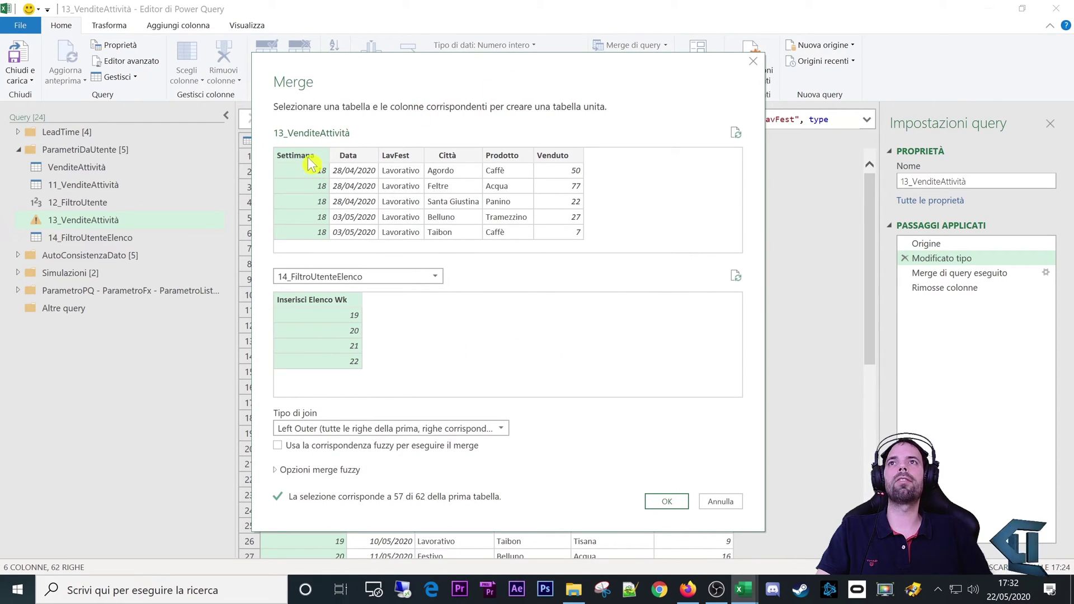
click(328, 430)
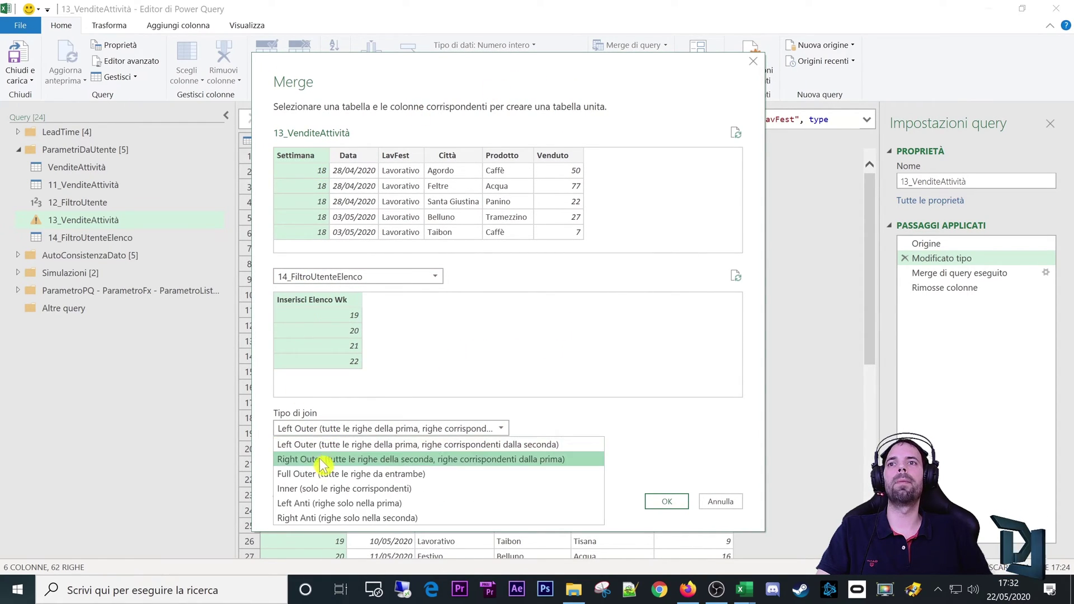
click(313, 489)
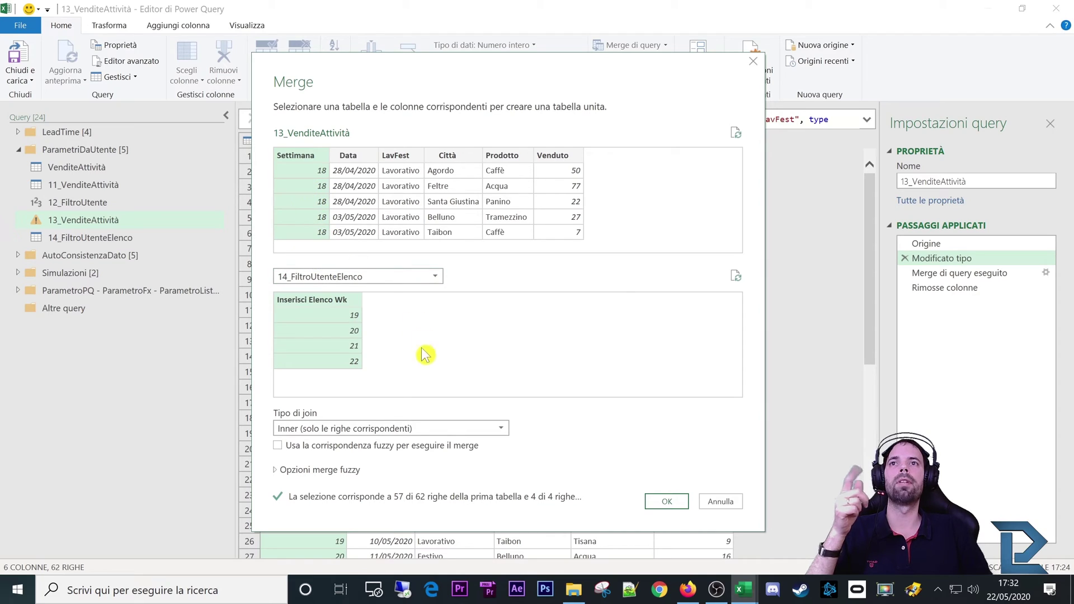
- Apply the merge, delete the duplicate 'Merge di query eseguito1' step, and close the editor
click(668, 507)
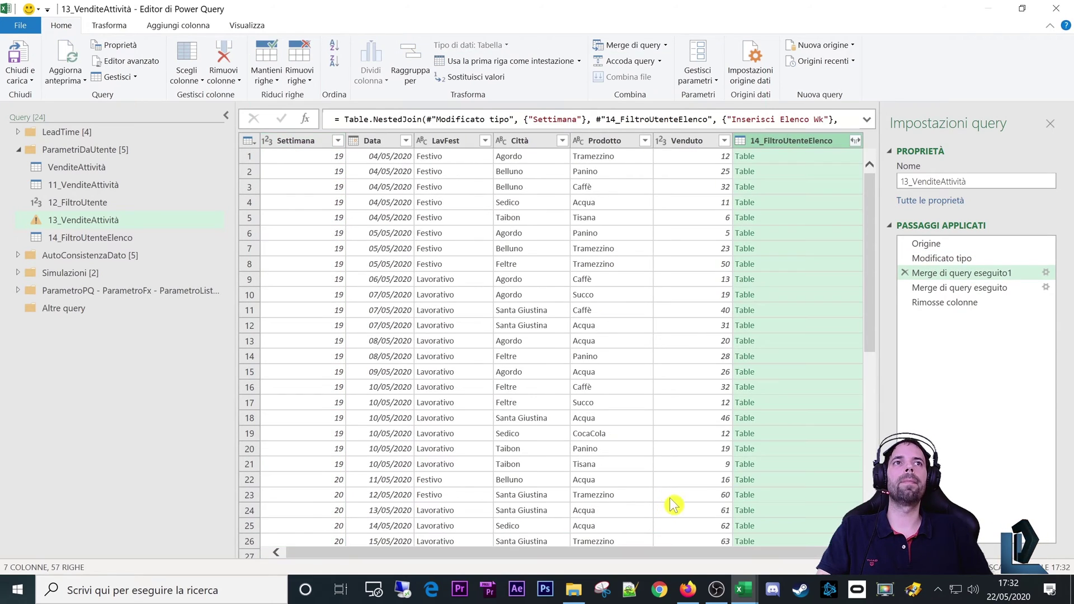
click(906, 273)
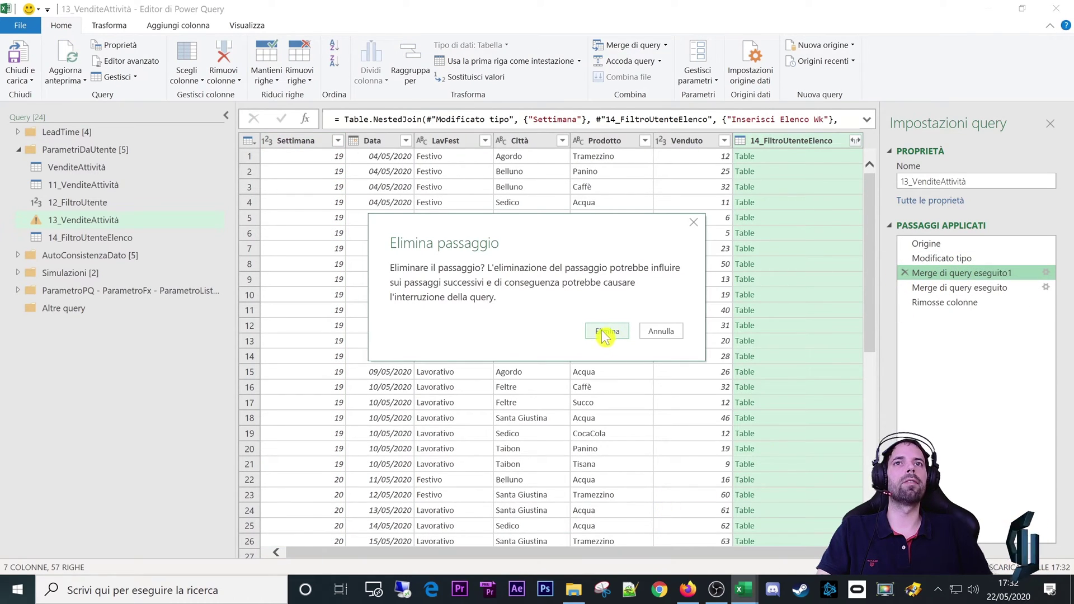
click(606, 335)
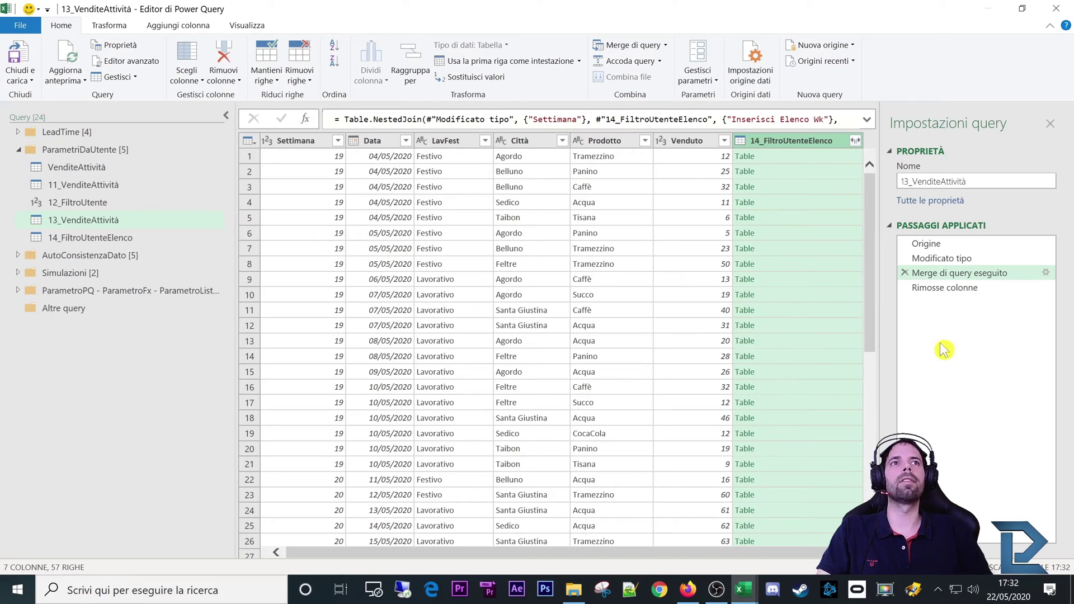
click(1056, 8)
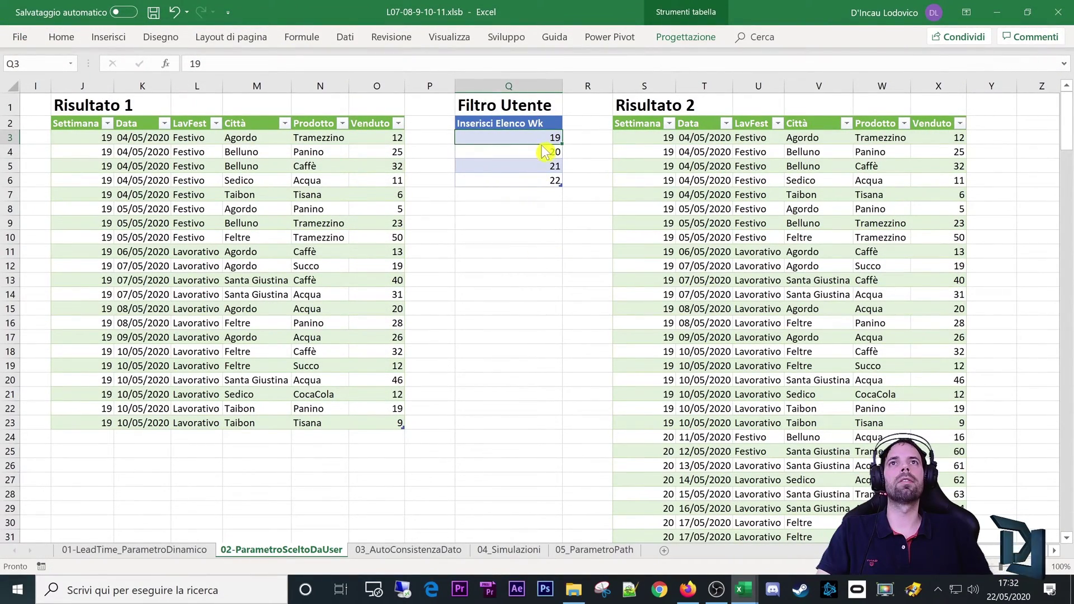
- Clear weeks 21 and 22 from the week list and relaunch the Power Query editor
drag(532, 166, 532, 180)
key(Delete)
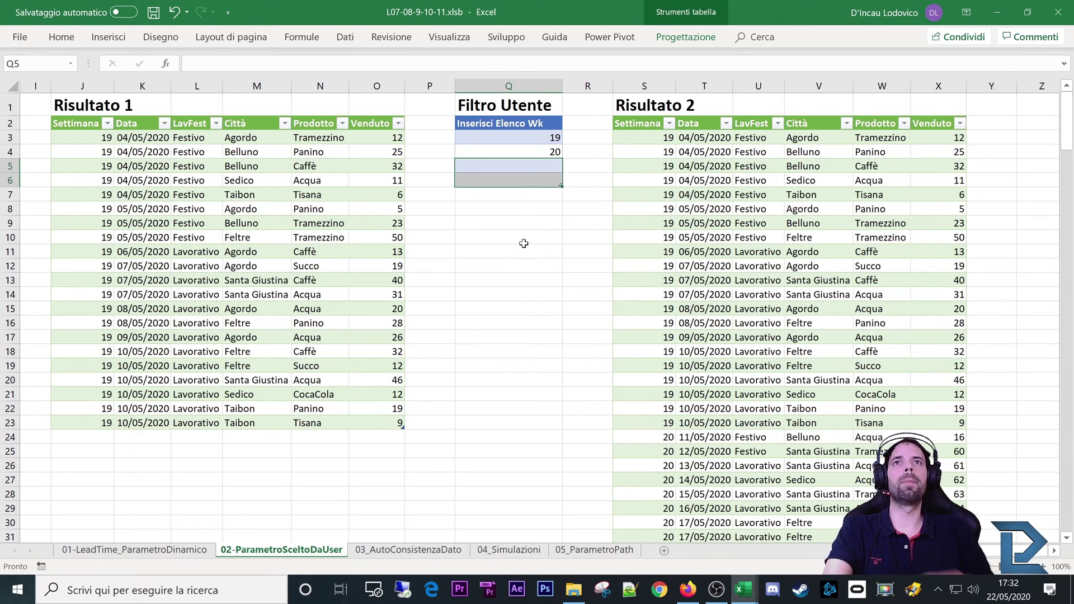
click(524, 249)
click(346, 37)
click(28, 84)
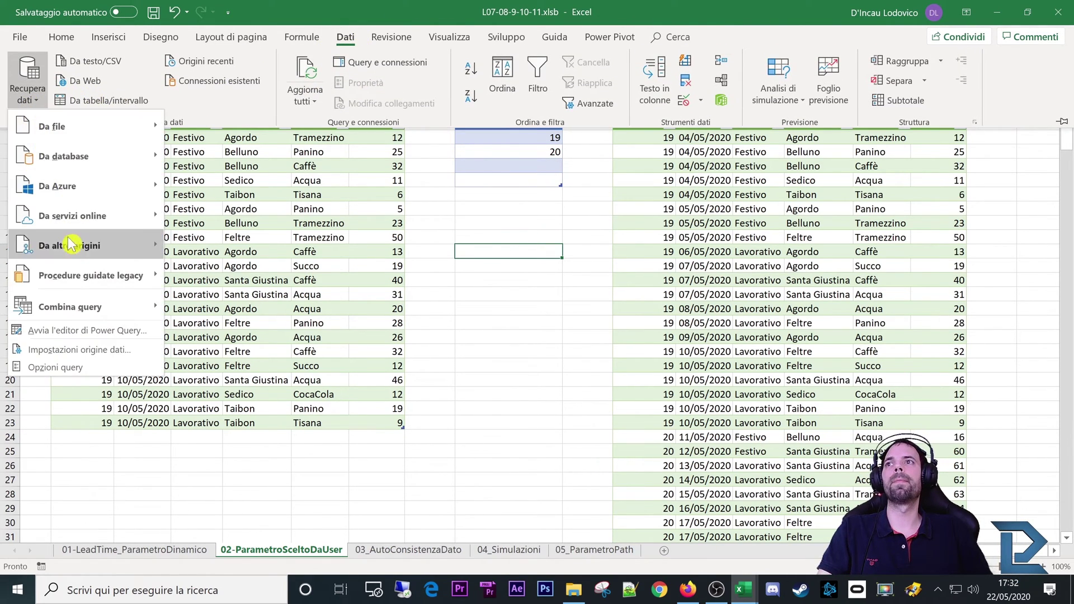
click(87, 331)
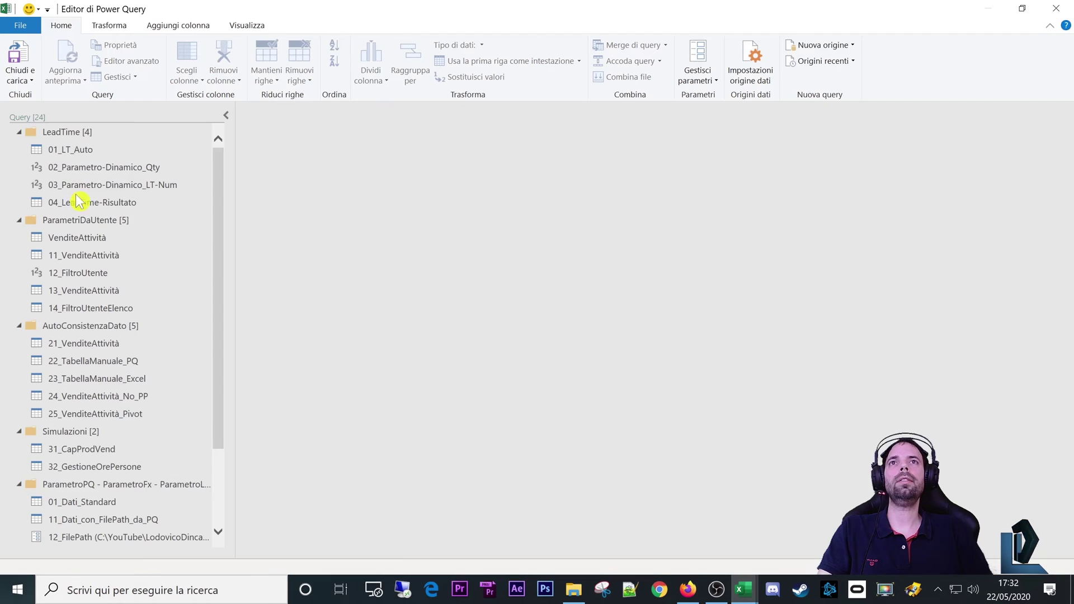
- Check 13_VenditeAttività's merge step and final Rimosse colonne step, now returning 29 rows
click(77, 307)
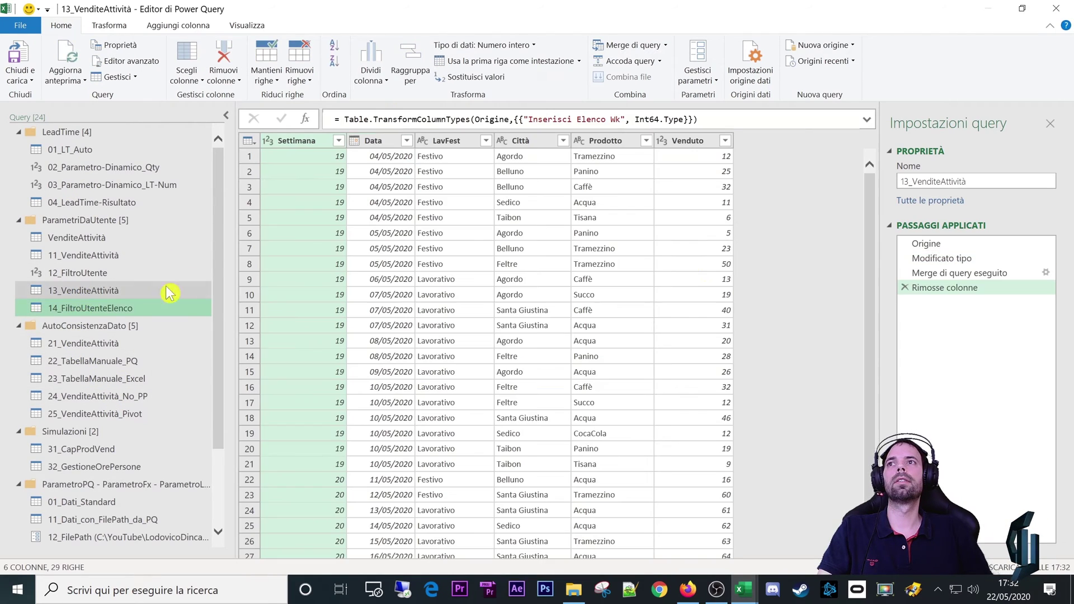
click(168, 290)
click(940, 273)
scroll(312, 263, down, 1)
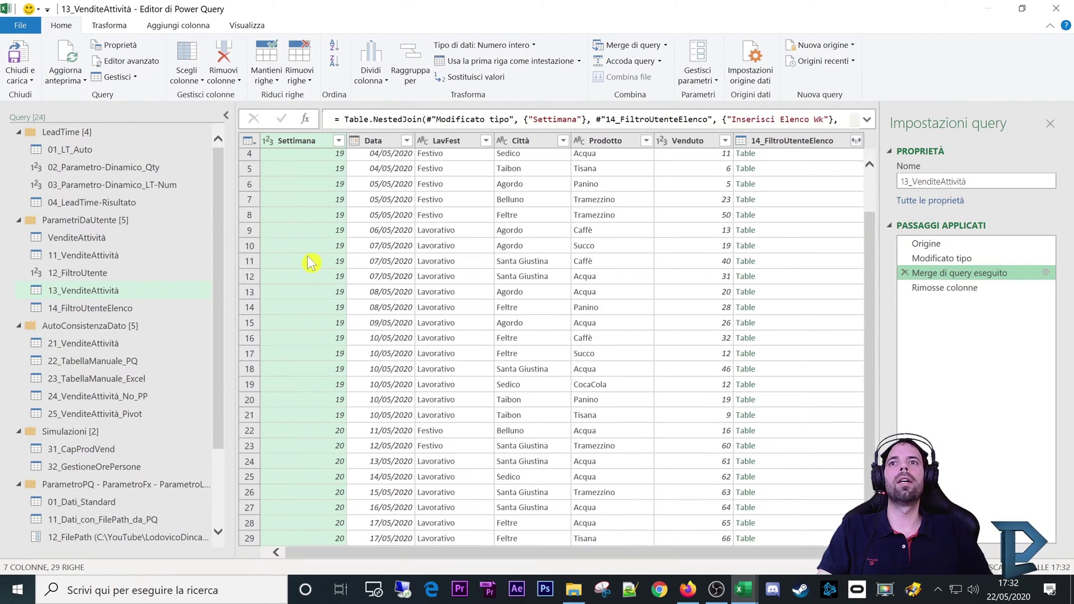
scroll(372, 433, up, 1)
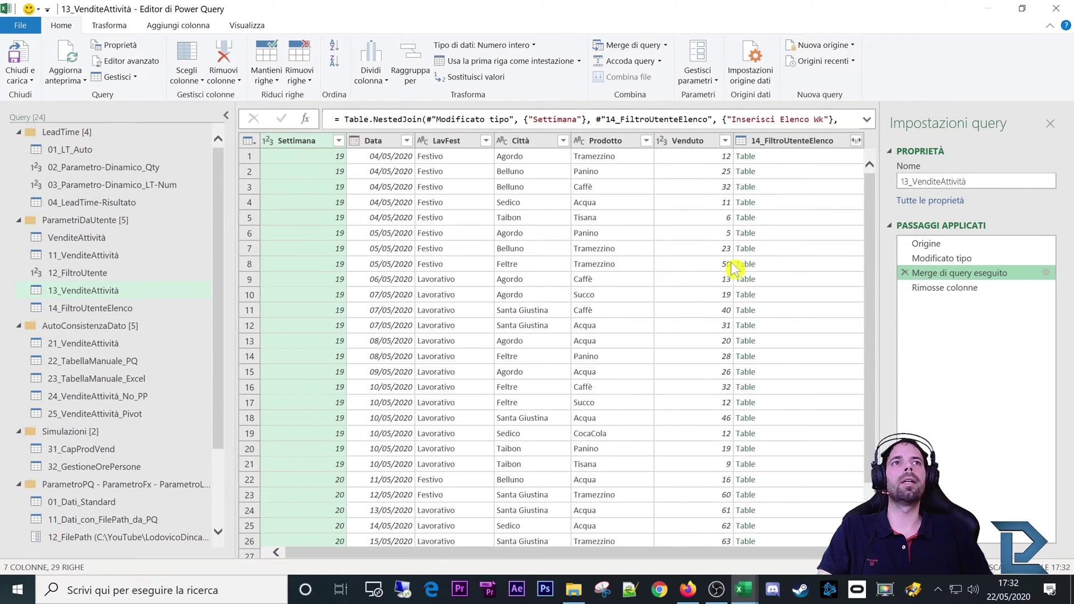
click(783, 141)
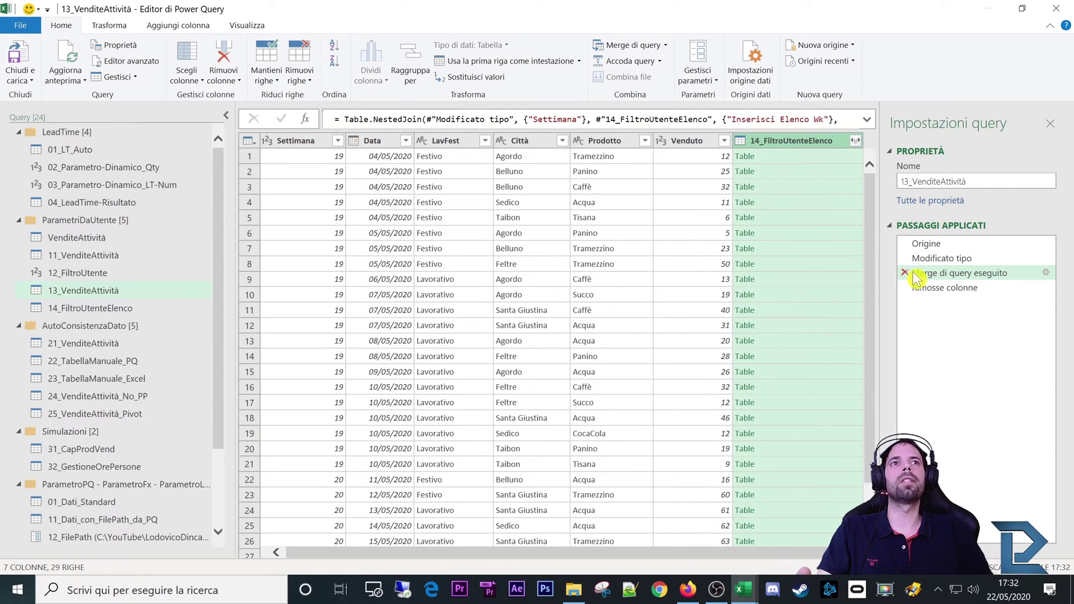
click(929, 288)
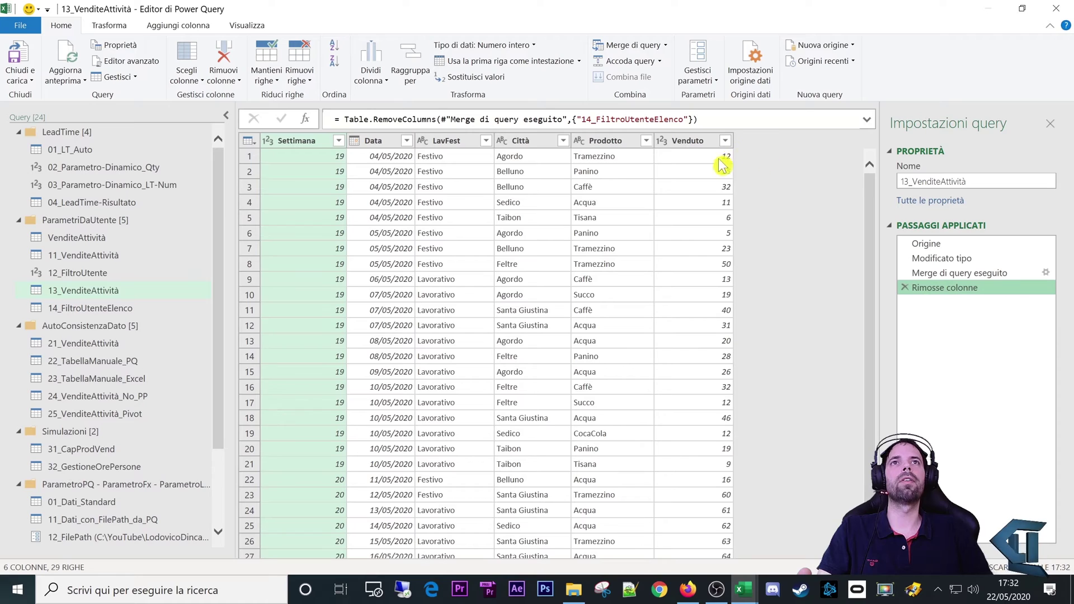
scroll(343, 502, down, 1)
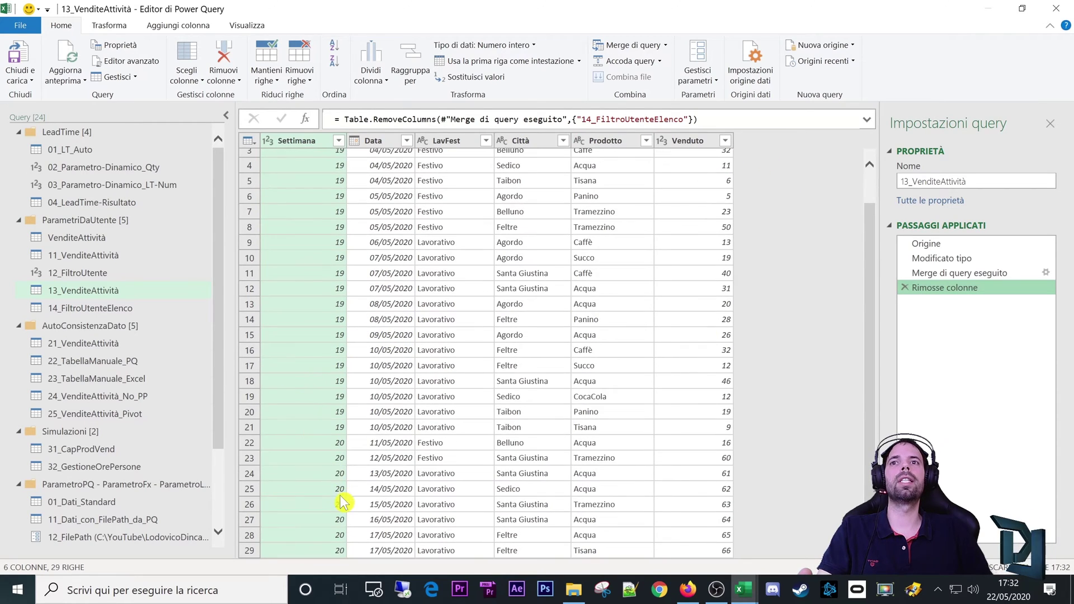
- Load the updated query results to the sheet and relaunch the Power Query editor
click(20, 78)
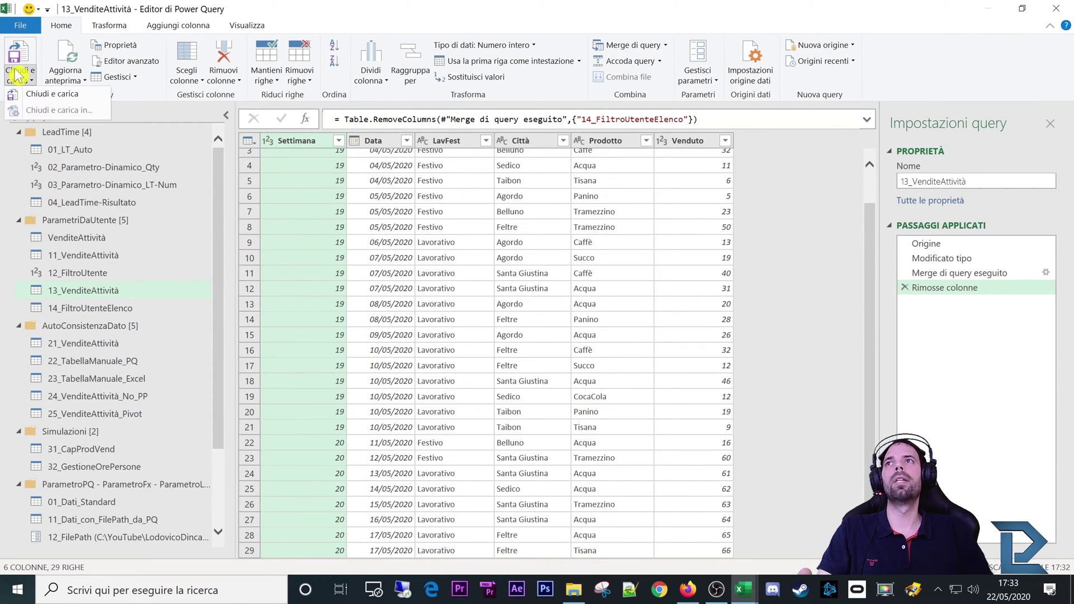
click(52, 94)
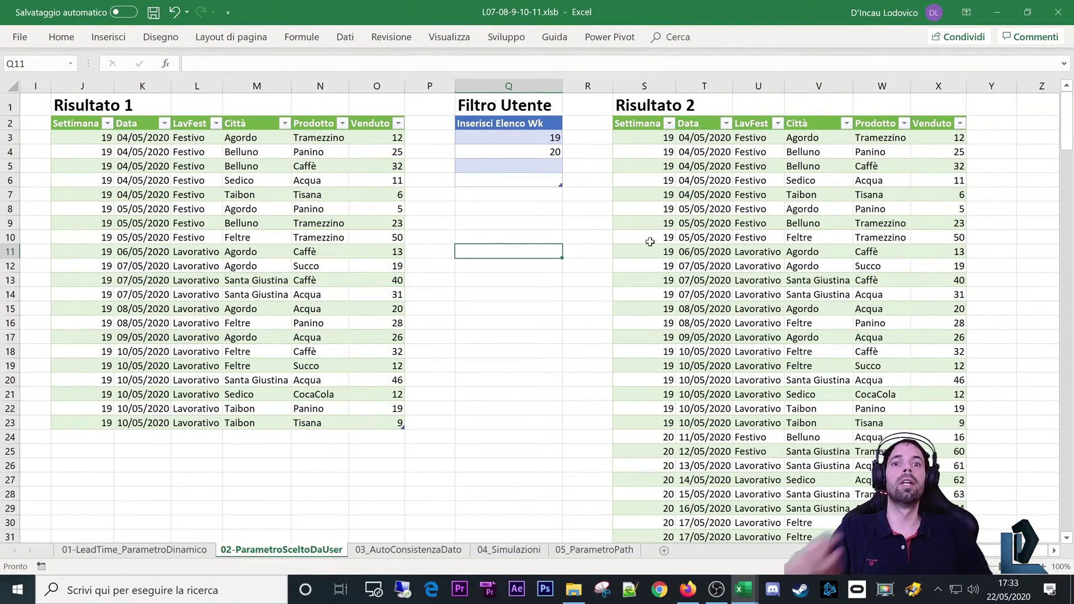
click(346, 37)
click(27, 79)
click(72, 331)
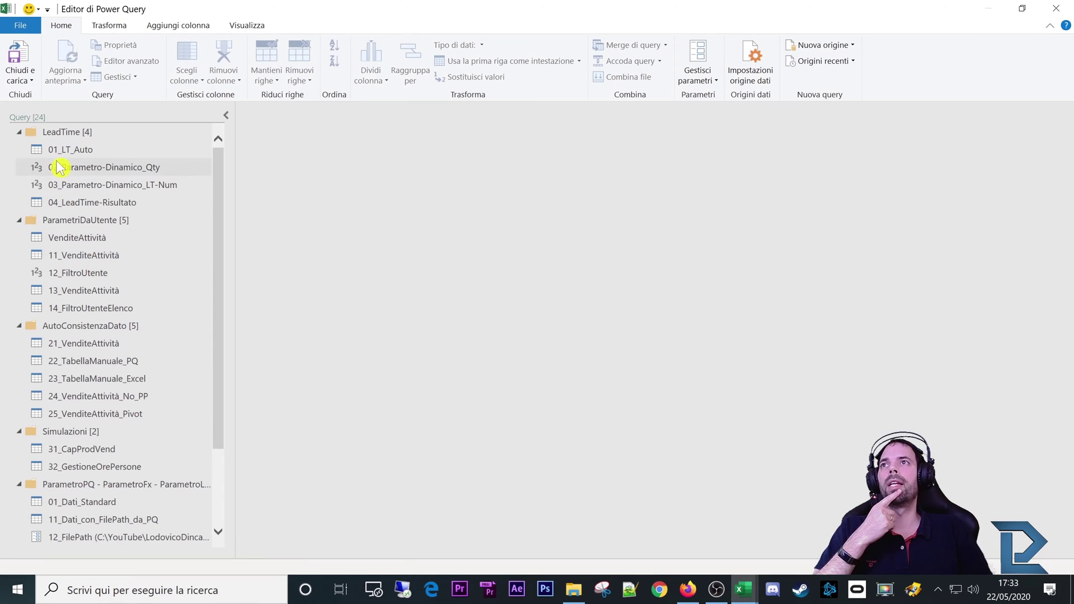
- Collapse the query groups and compare VenditeAttività's week-20 rows with the 12_FiltroUtente value
click(21, 330)
click(19, 326)
click(22, 343)
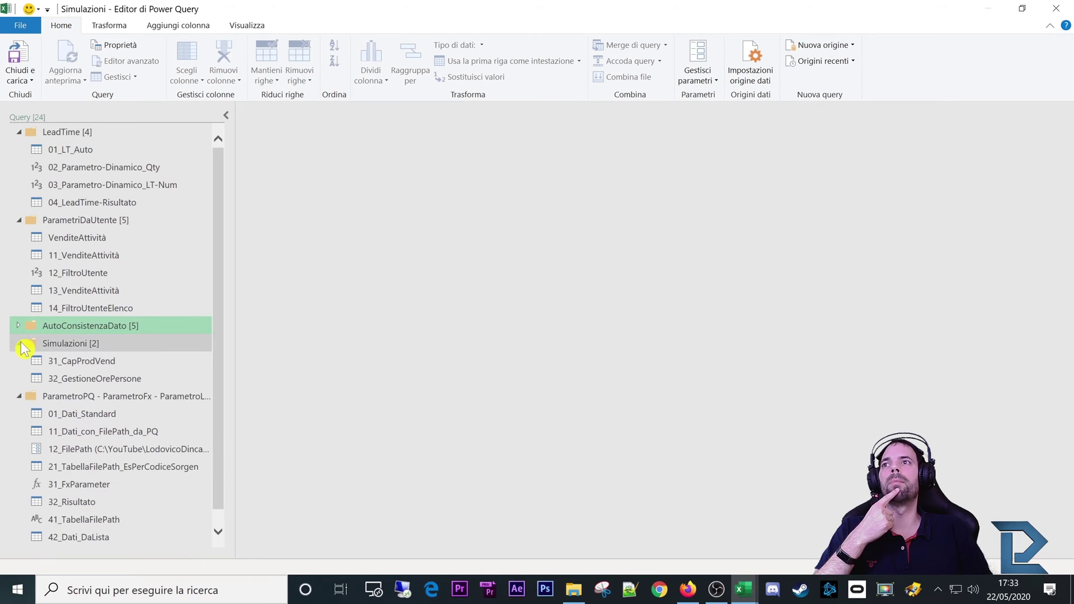
click(23, 343)
click(22, 361)
click(23, 361)
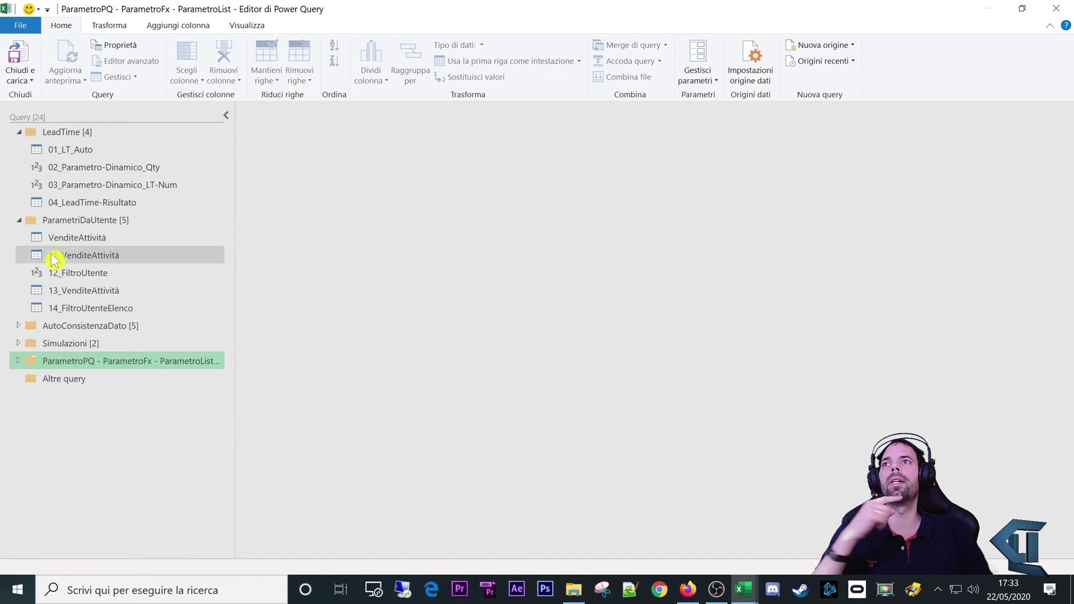
click(66, 244)
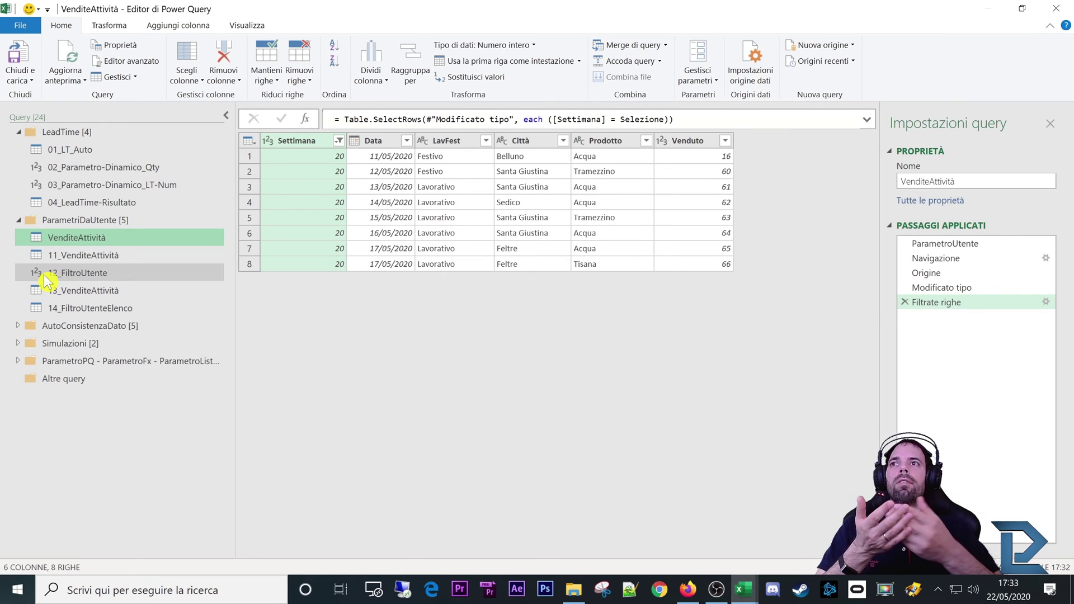
click(48, 280)
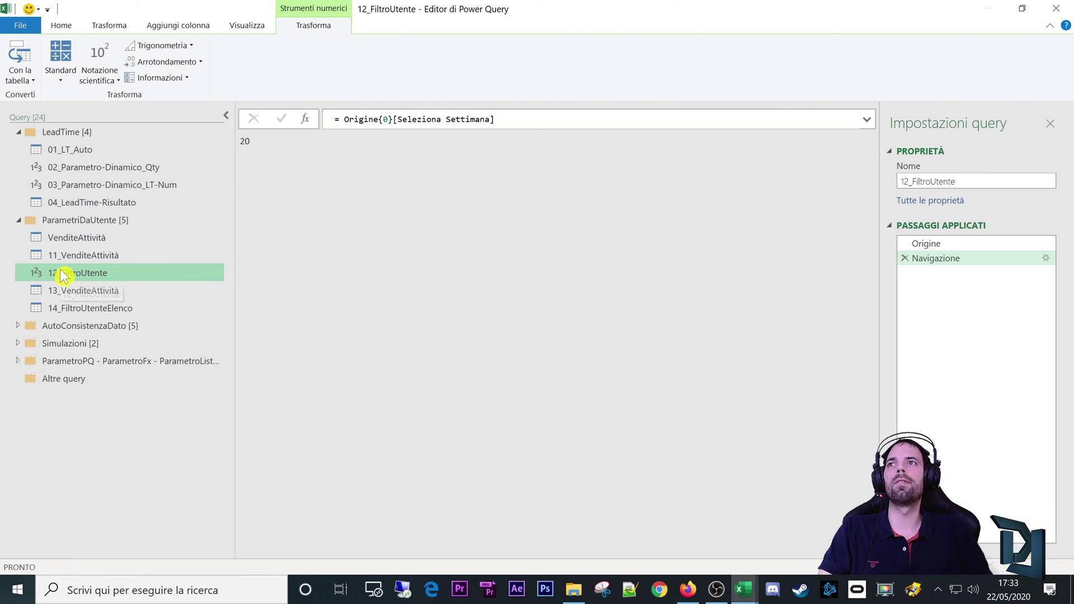
click(54, 238)
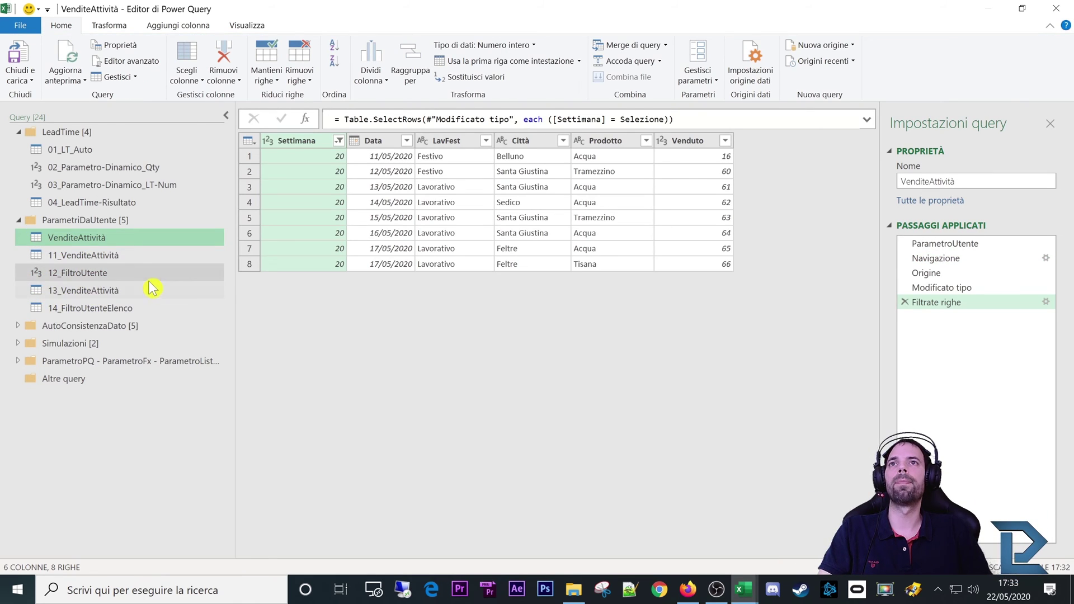
drag(397, 8, 476, 44)
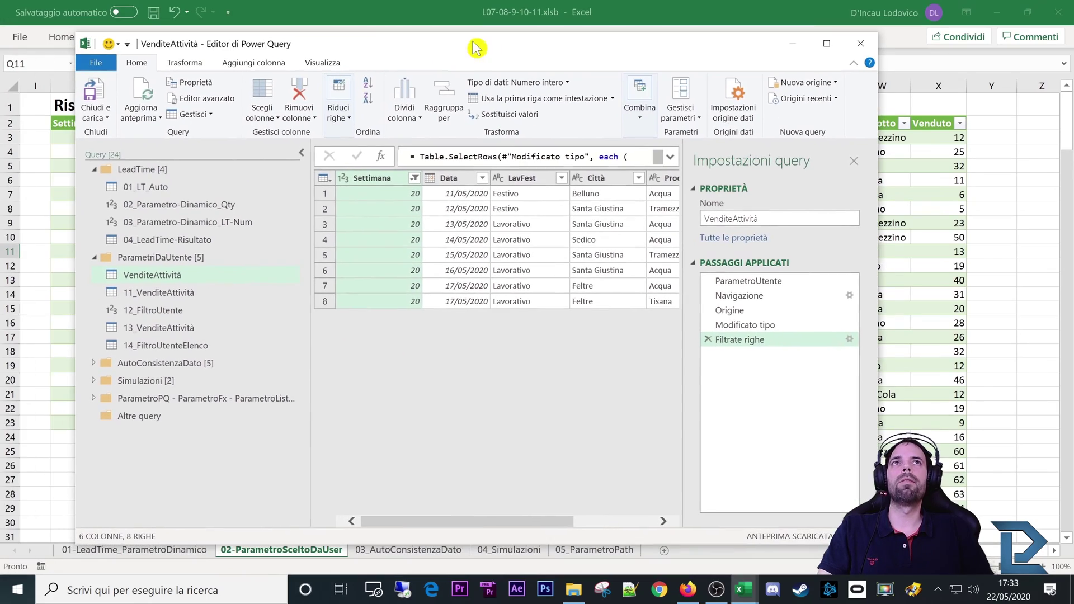
- Close the query editor and scroll the sheet back left to columns A–P
click(862, 43)
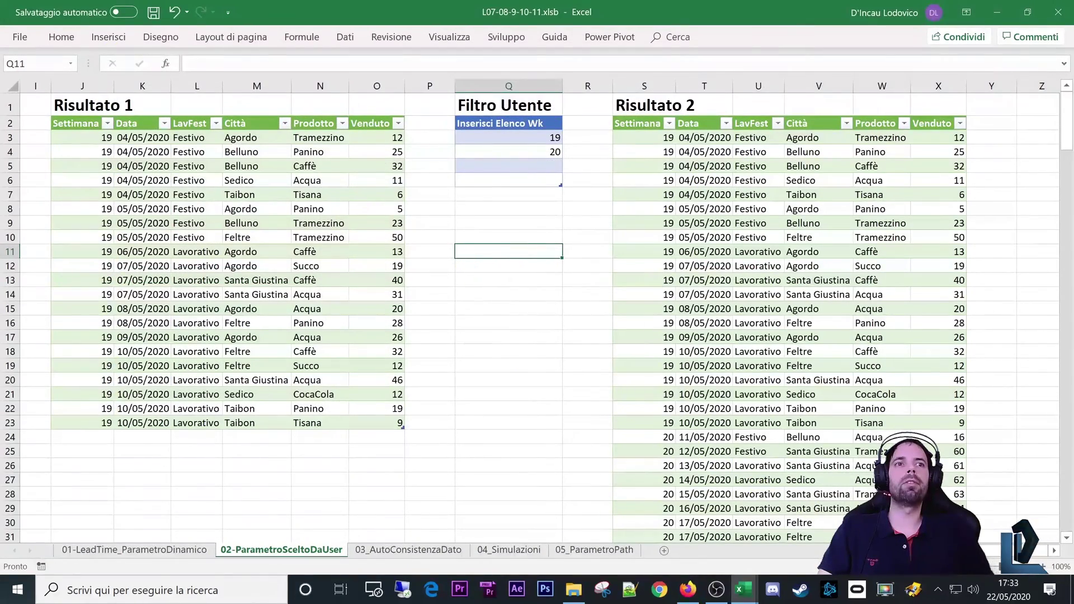
scroll(603, 416, left, 4)
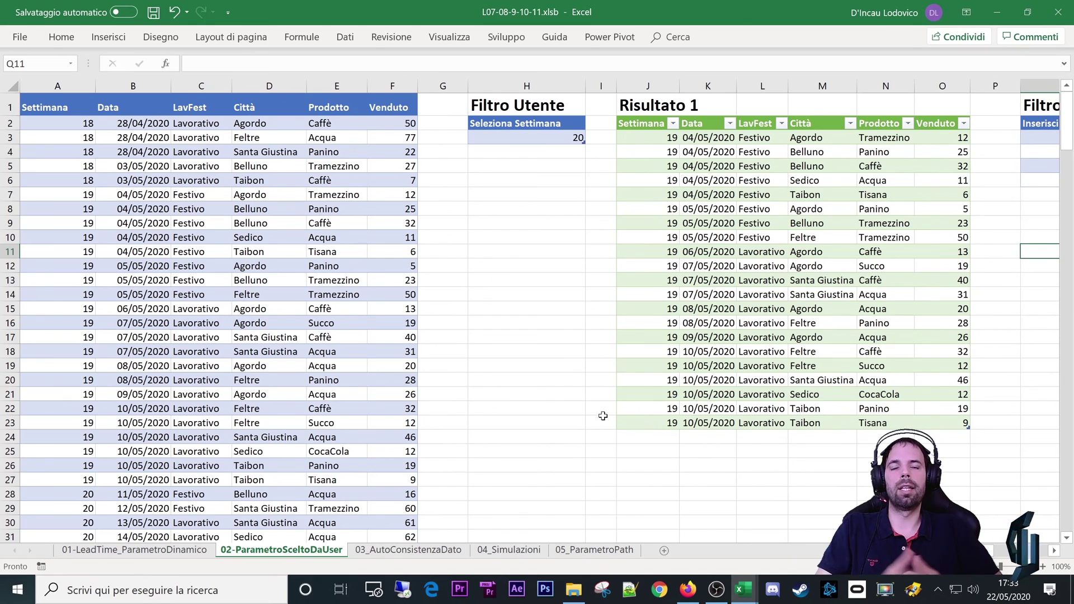